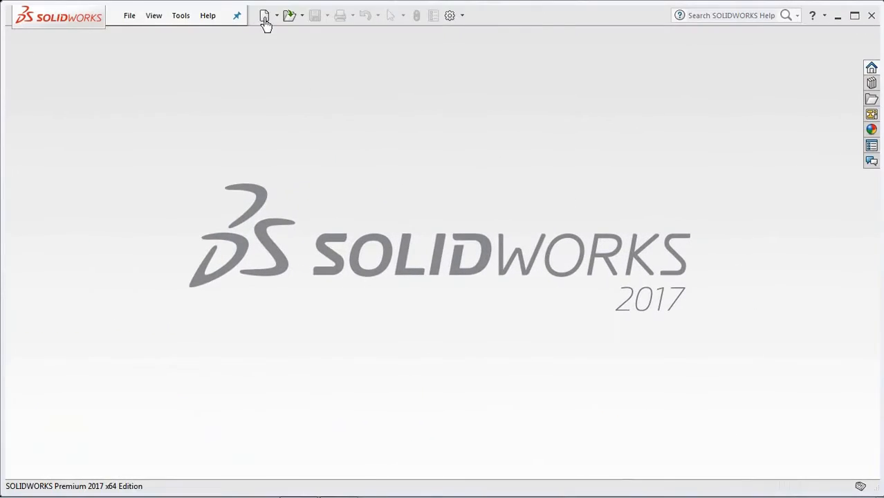
# Create a new part document and insert the Gayung part's solid body at the origin.
pyautogui.click(264, 16)
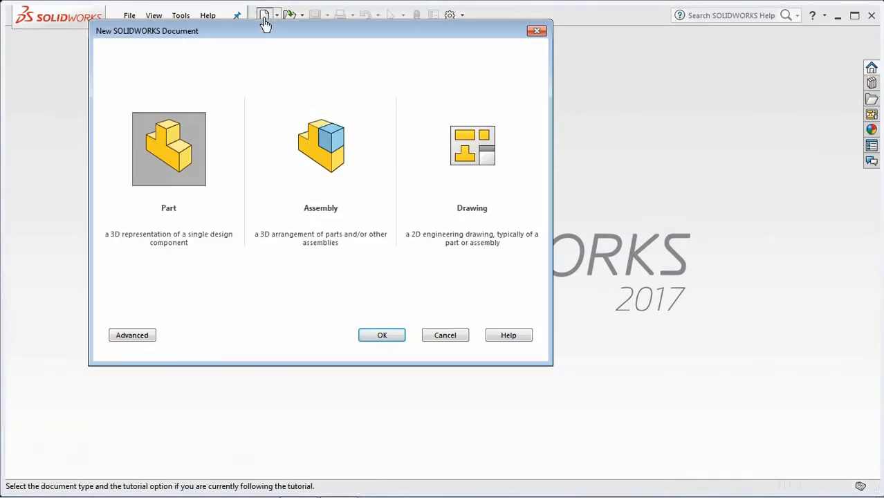
pyautogui.click(383, 334)
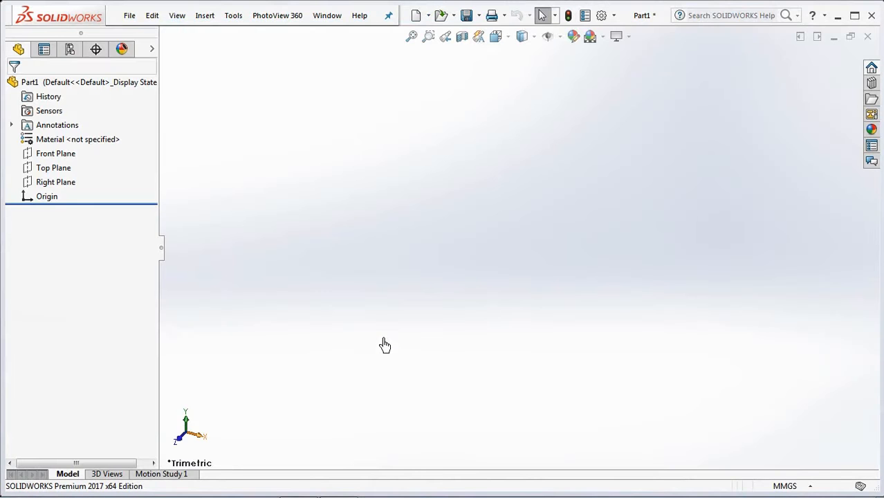
pyautogui.click(205, 16)
pyautogui.click(221, 314)
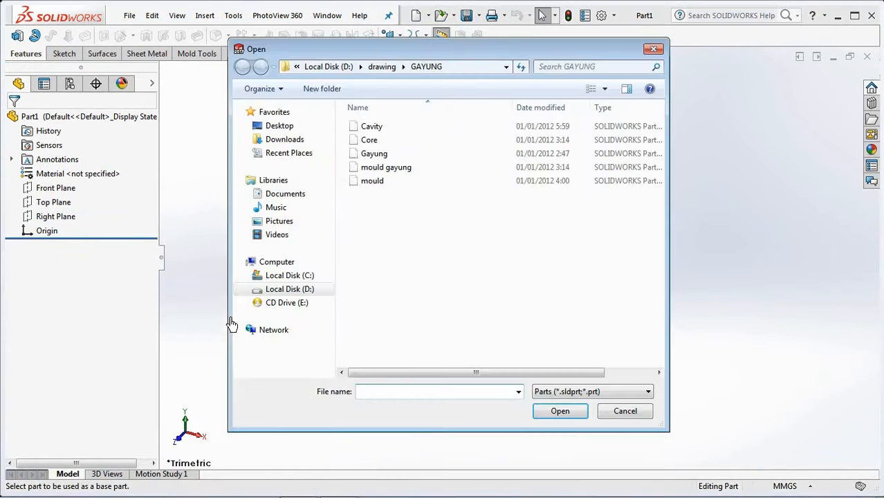
pyautogui.click(381, 155)
pyautogui.click(554, 415)
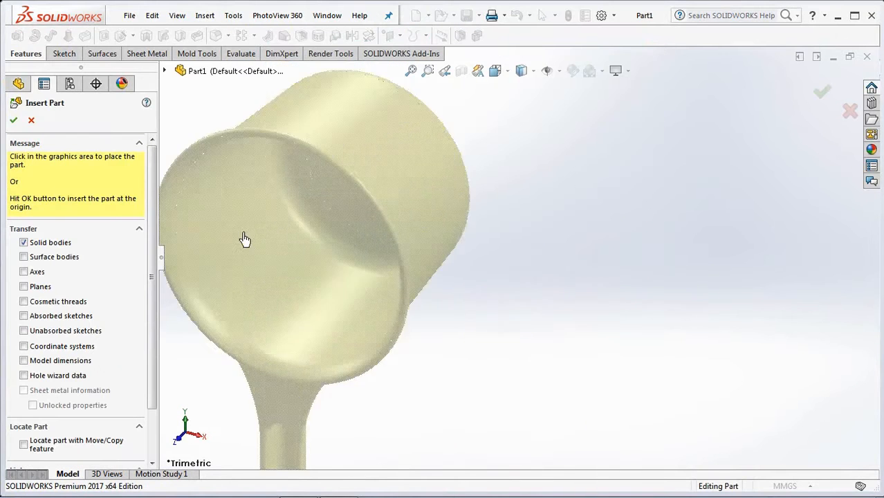
pyautogui.click(13, 121)
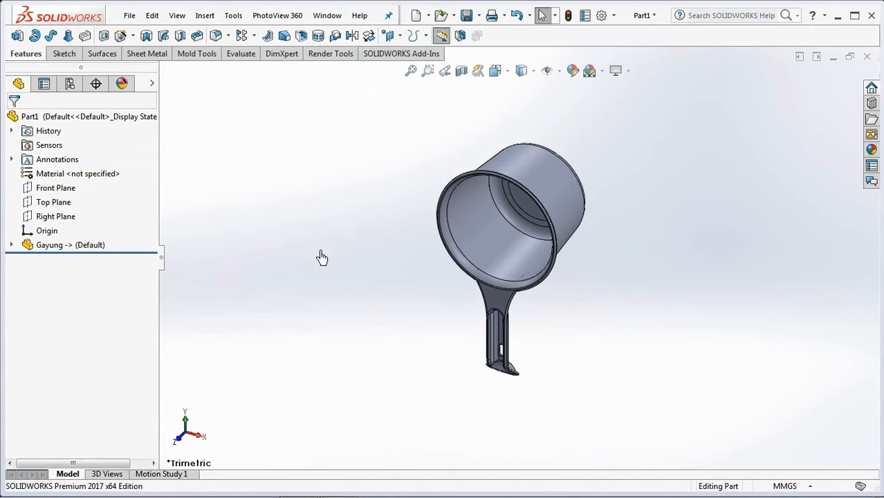
# Scale the scoop body uniformly about the origin by a shrinkage factor of 1.02.
pyautogui.click(191, 58)
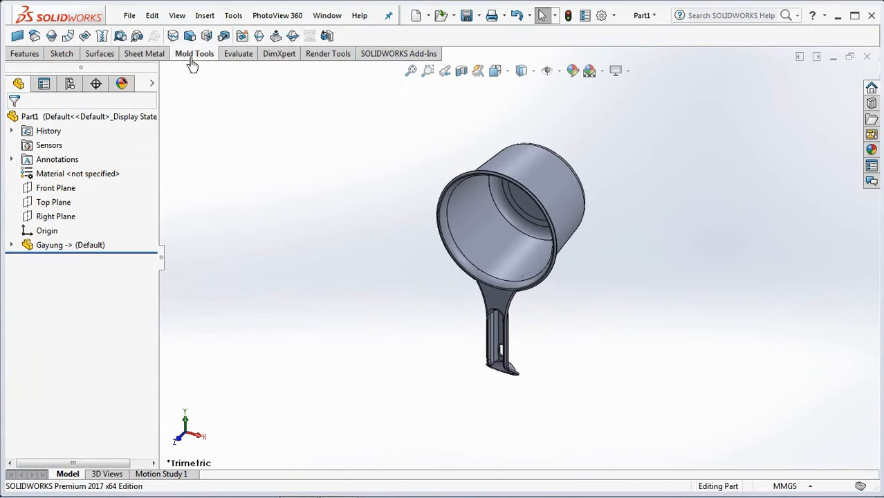
pyautogui.click(223, 38)
pyautogui.click(118, 172)
pyautogui.click(104, 189)
pyautogui.click(46, 207)
pyautogui.write('1.02')
pyautogui.click(552, 185)
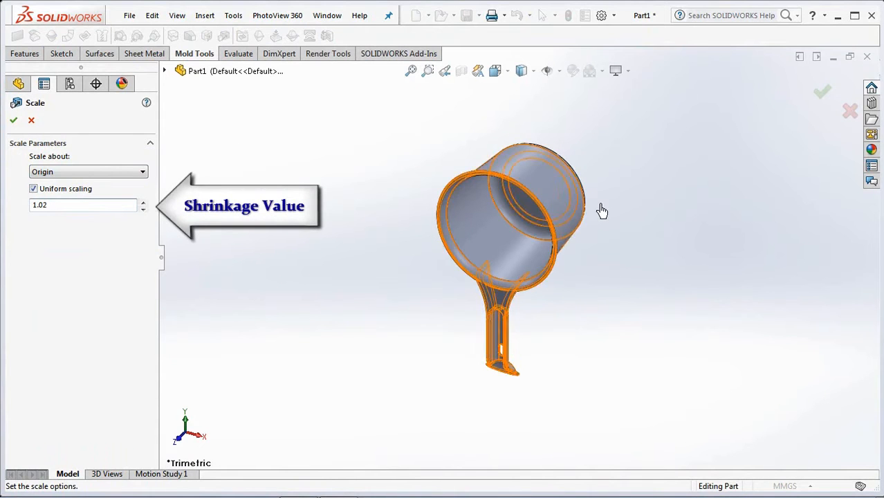
pyautogui.click(817, 101)
# Create a reference plane parallel to the Front Plane through the rim vertex where the handle meets the cup.
pyautogui.moveTo(697, 191); pyautogui.dragTo(608, 413, button='middle')
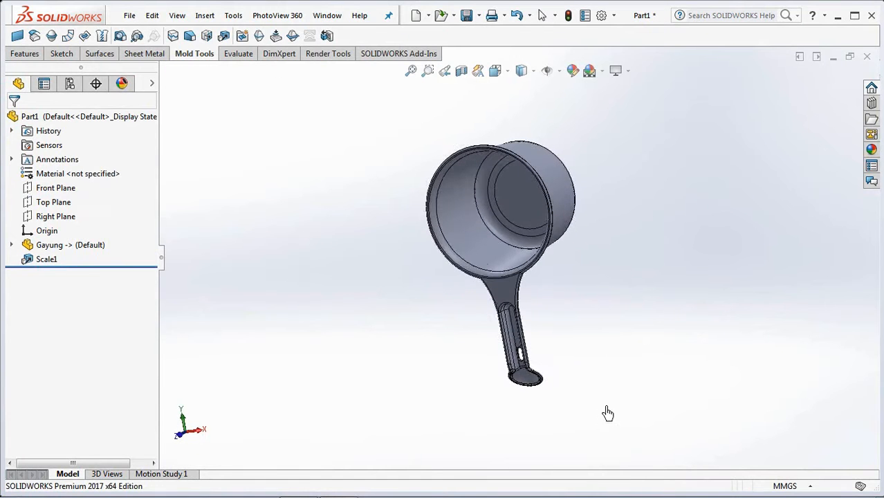
pyautogui.click(78, 191)
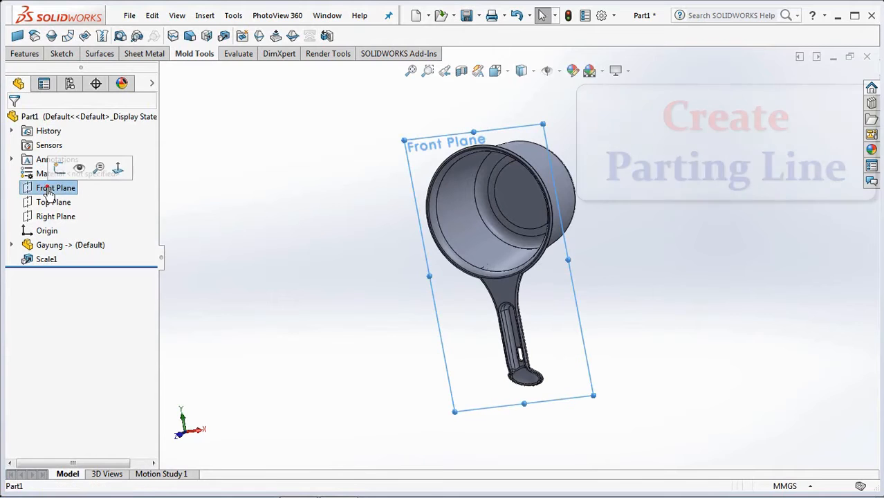
pyautogui.click(26, 54)
pyautogui.click(400, 36)
pyautogui.click(408, 55)
pyautogui.moveTo(367, 332); pyautogui.dragTo(462, 231, button='middle')
pyautogui.scroll(-10, 512, 242)
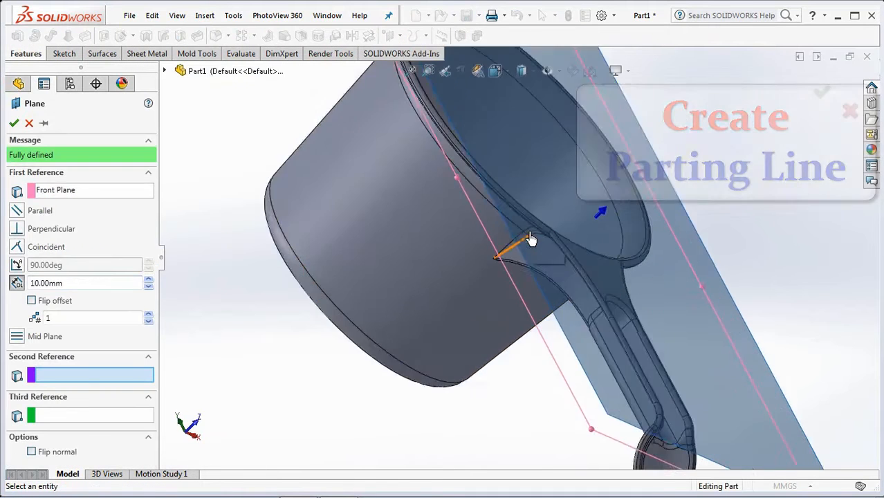
pyautogui.scroll(5, 556, 259)
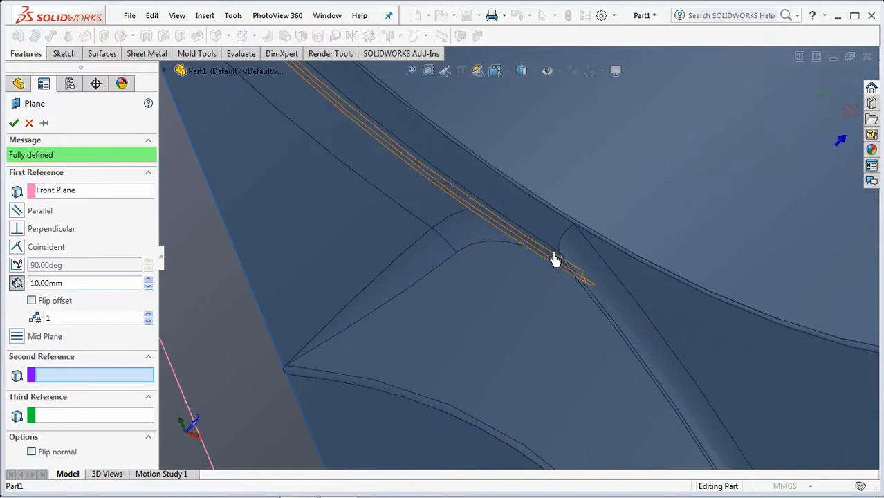
pyautogui.click(558, 257)
pyautogui.scroll(2, 557, 257)
pyautogui.scroll(8, 557, 258)
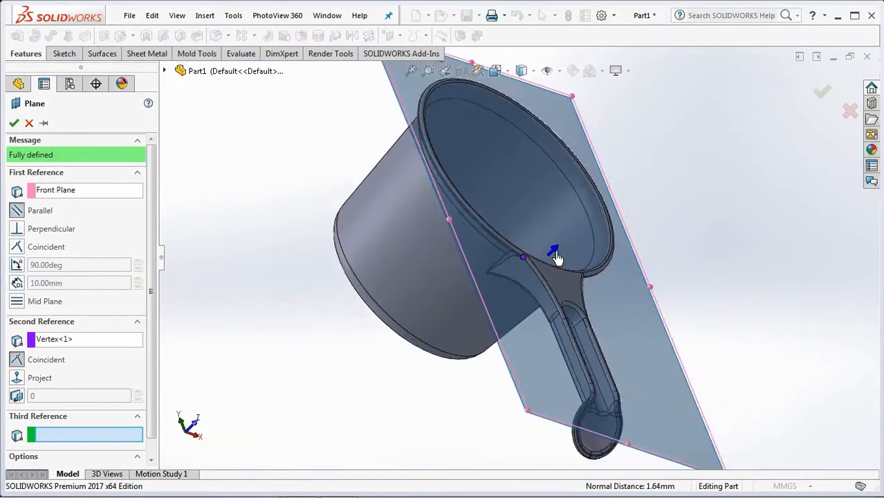
pyautogui.click(820, 91)
# Begin a Parting Line with Plane1 as the pull direction and pick the outer rim edge of the cup.
pyautogui.moveTo(667, 190); pyautogui.dragTo(634, 189, button='middle')
pyautogui.click(193, 54)
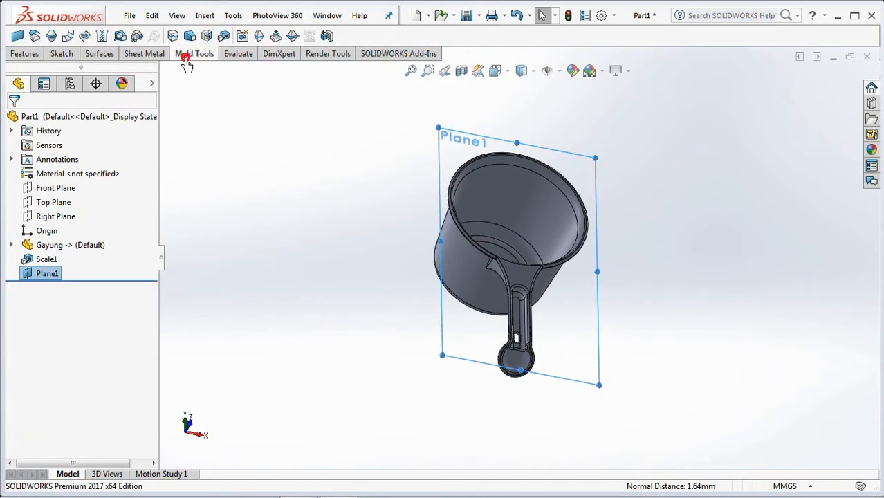
pyautogui.click(259, 37)
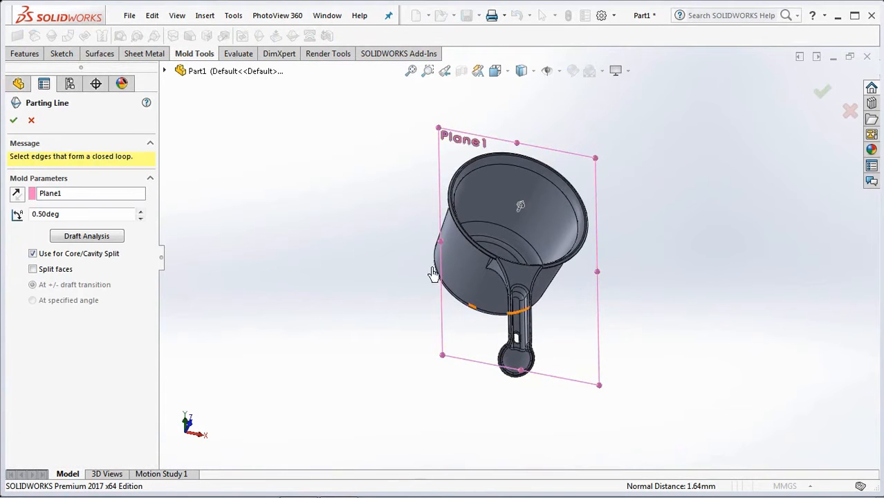
pyautogui.scroll(-6, 560, 253)
pyautogui.click(566, 242)
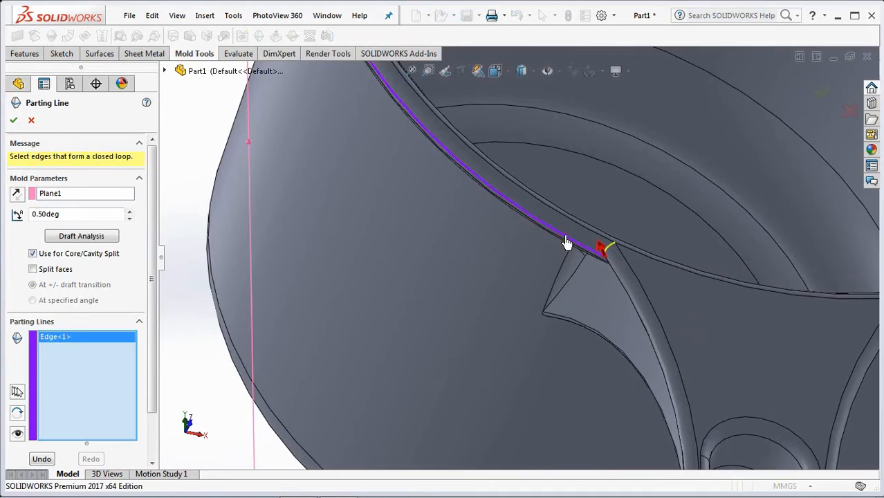
# Complete the parting line by adding the tangent edge chain around the handle's outer edge.
pyautogui.scroll(5, 568, 245)
pyautogui.moveTo(578, 266); pyautogui.dragTo(525, 276, button='middle')
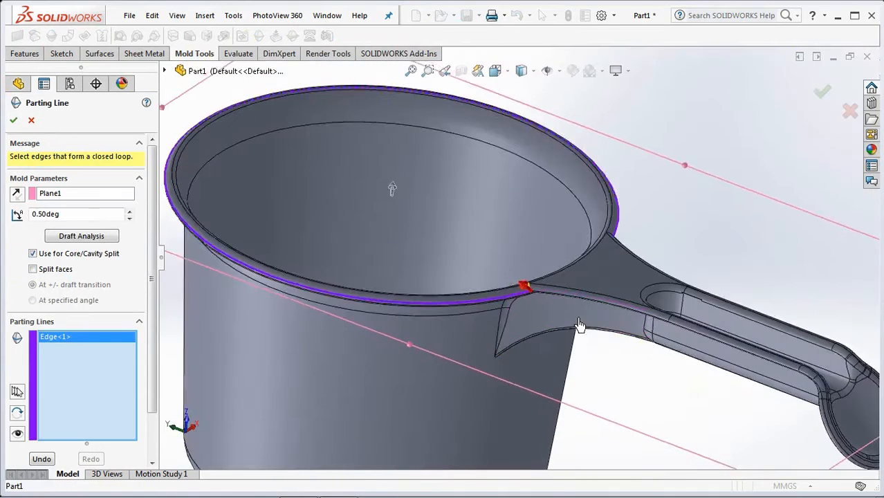
pyautogui.scroll(-5, 520, 272)
pyautogui.rightClick(479, 238)
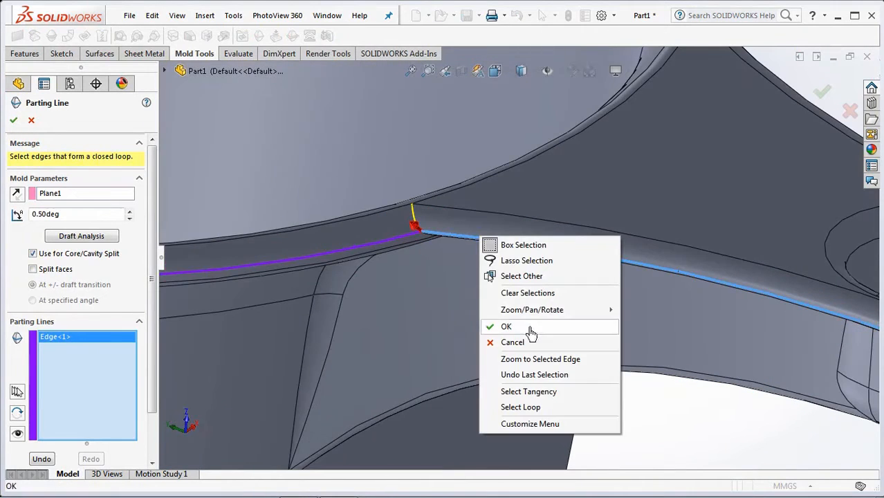
pyautogui.click(538, 394)
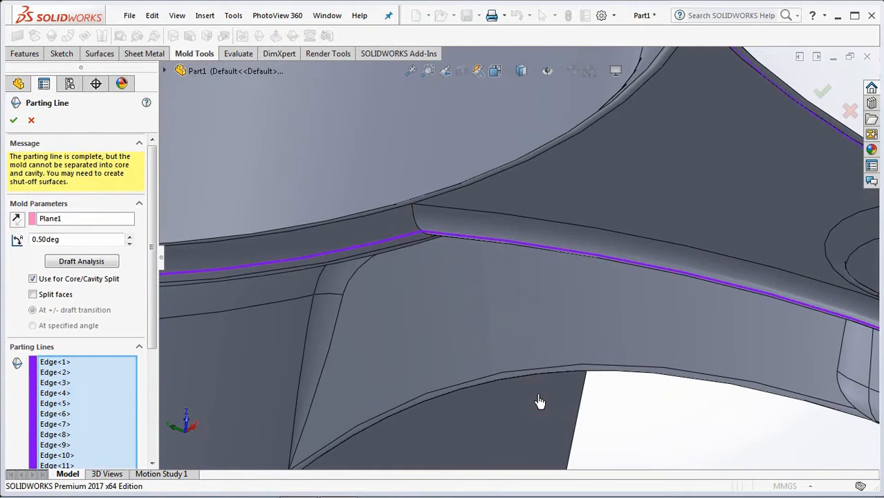
pyautogui.press('f')
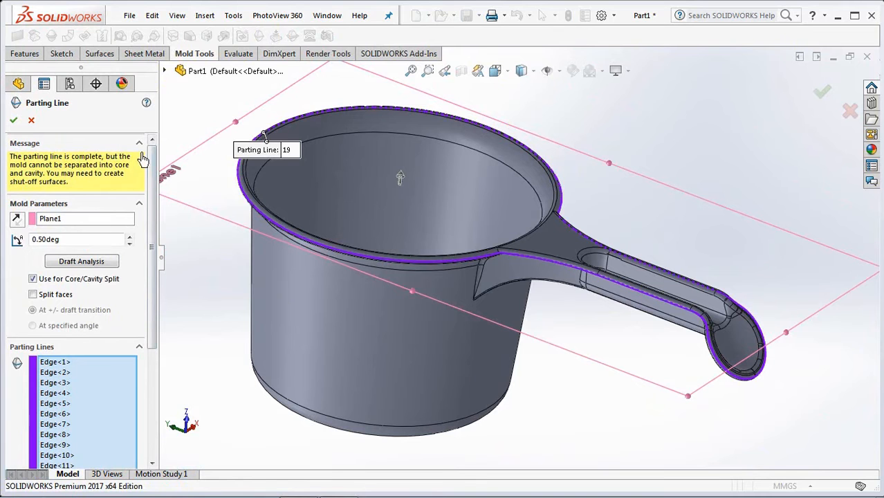
pyautogui.moveTo(530, 336); pyautogui.dragTo(595, 401, button='middle')
pyautogui.scroll(-5, 593, 335)
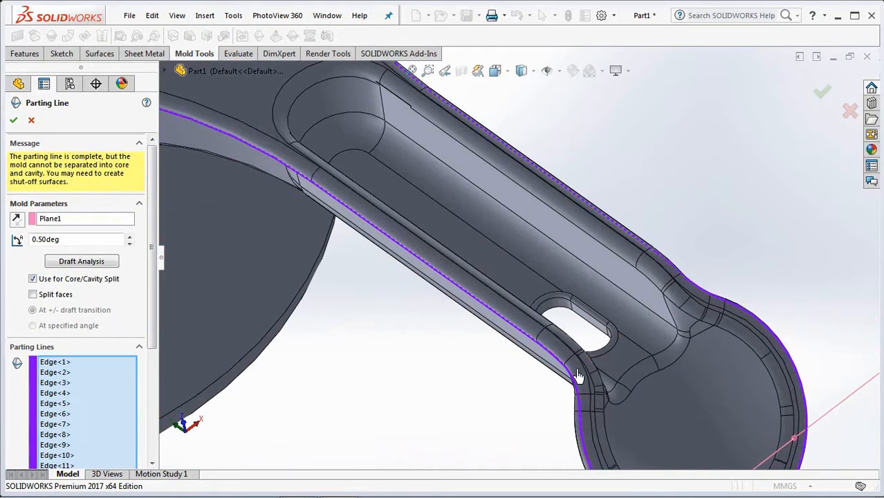
pyautogui.scroll(5, 564, 282)
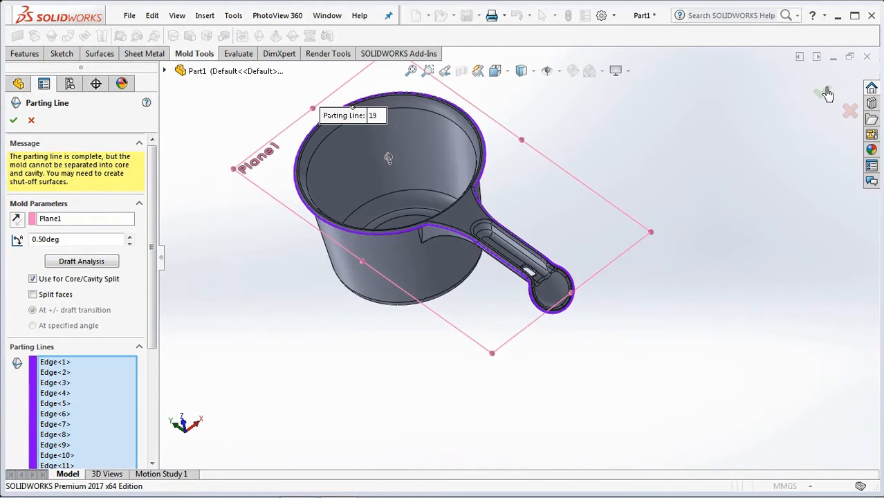
pyautogui.click(823, 95)
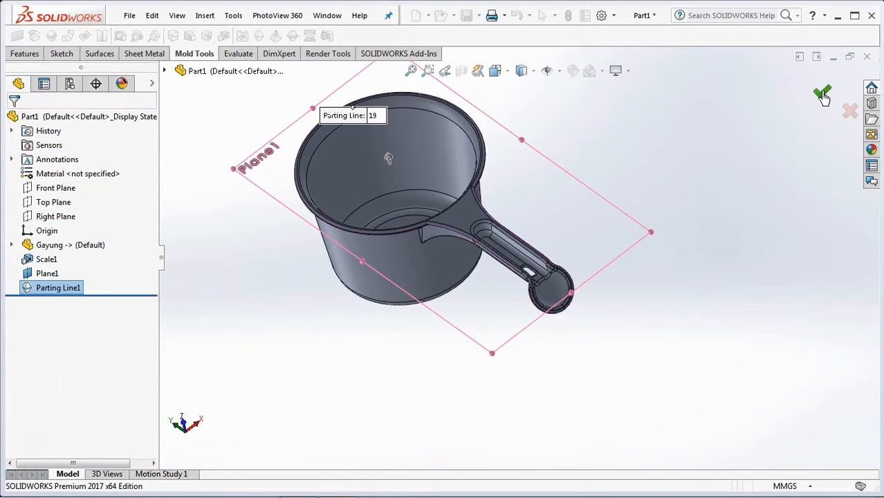
# Create a knitted shut-off surface over the slot in the handle using its lower edge loop with the Contact patch type.
pyautogui.hotkey('ctrl', '7')
pyautogui.press('f')
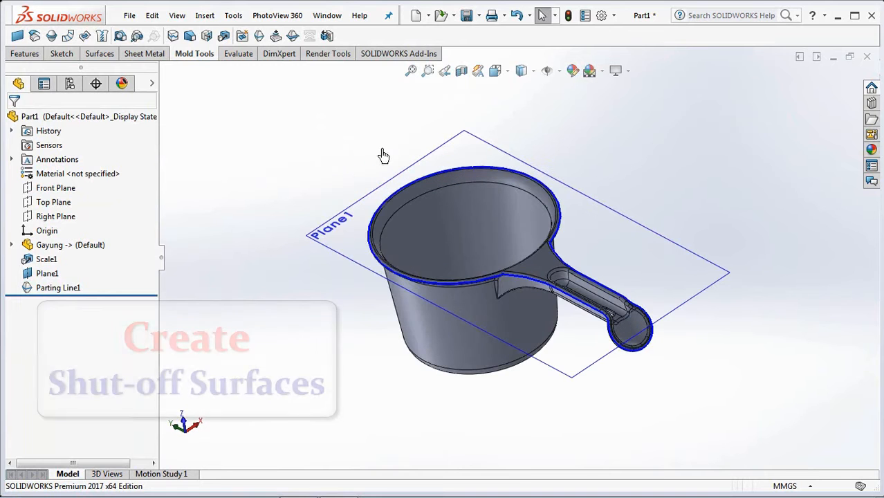
pyautogui.click(275, 38)
pyautogui.moveTo(319, 204); pyautogui.dragTo(650, 276, button='middle')
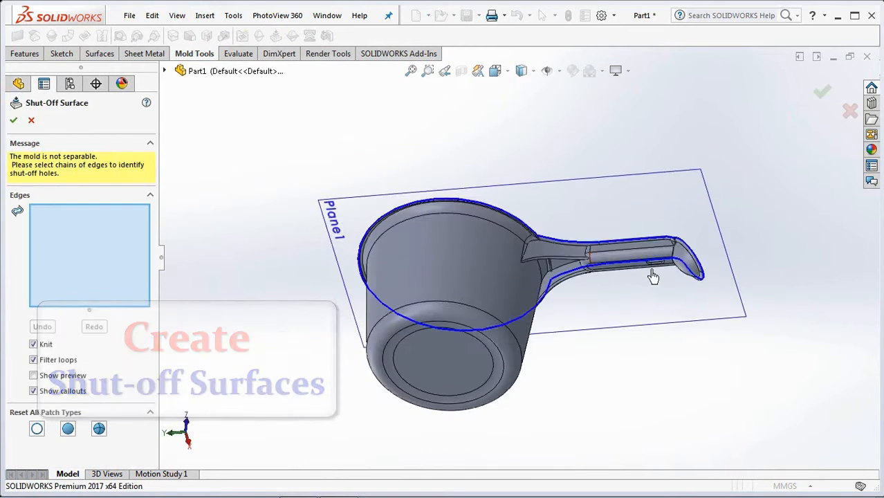
pyautogui.scroll(-8, 651, 276)
pyautogui.rightClick(512, 248)
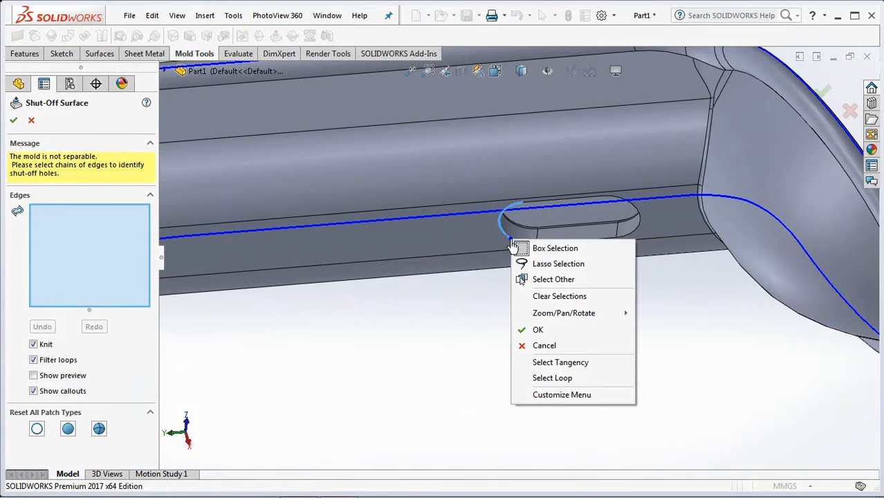
pyautogui.click(569, 376)
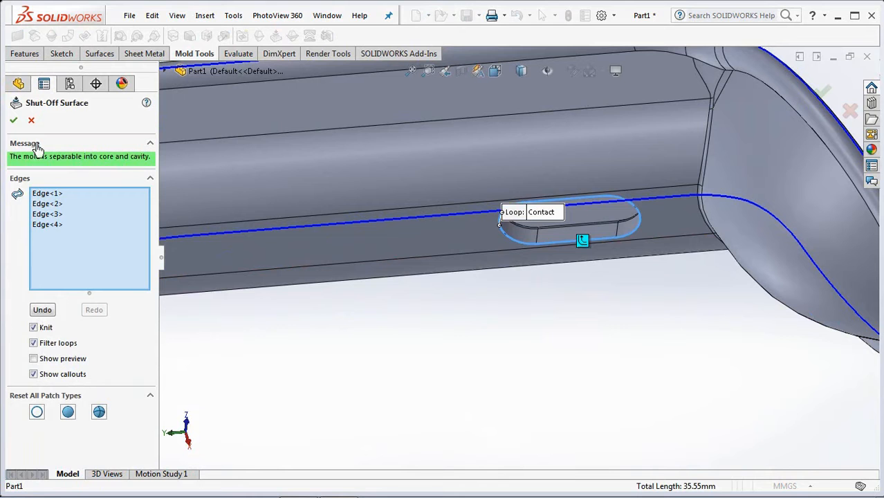
pyautogui.click(13, 121)
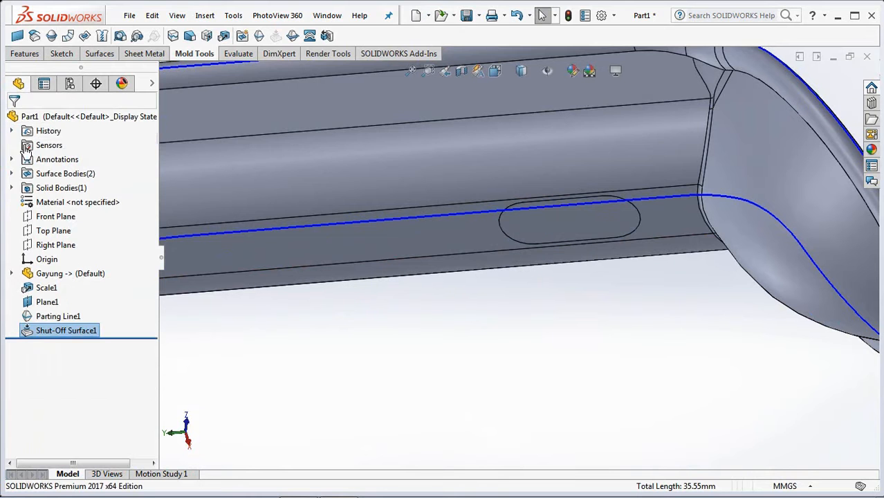
# Hide the scoop's solid body so only the surface bodies are displayed.
pyautogui.click(546, 348)
pyautogui.press('f')
pyautogui.hotkey('ctrl', '7')
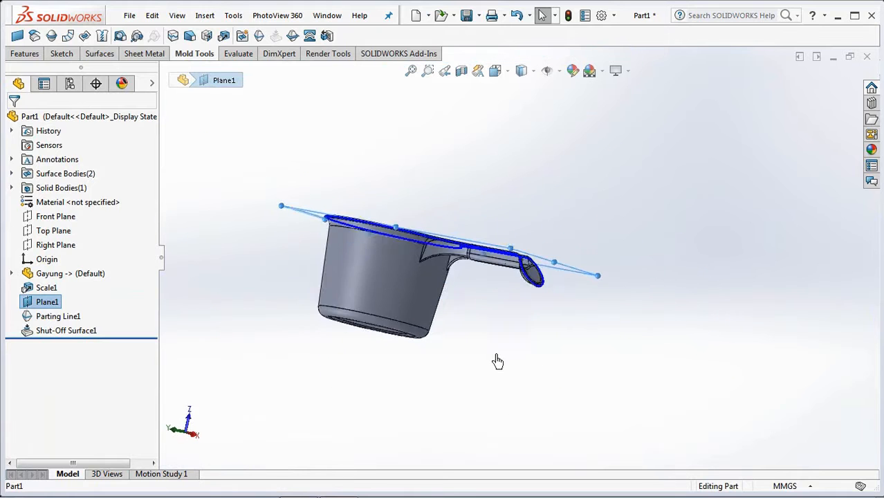
pyautogui.click(347, 377)
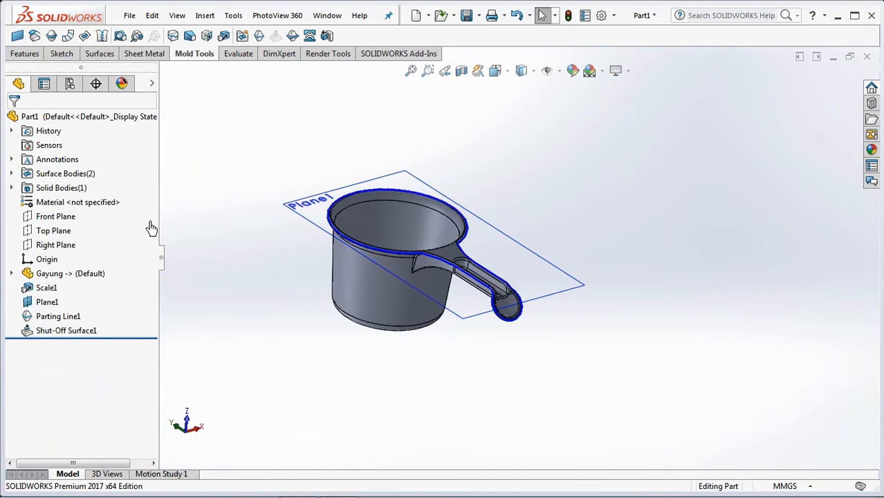
pyautogui.click(11, 187)
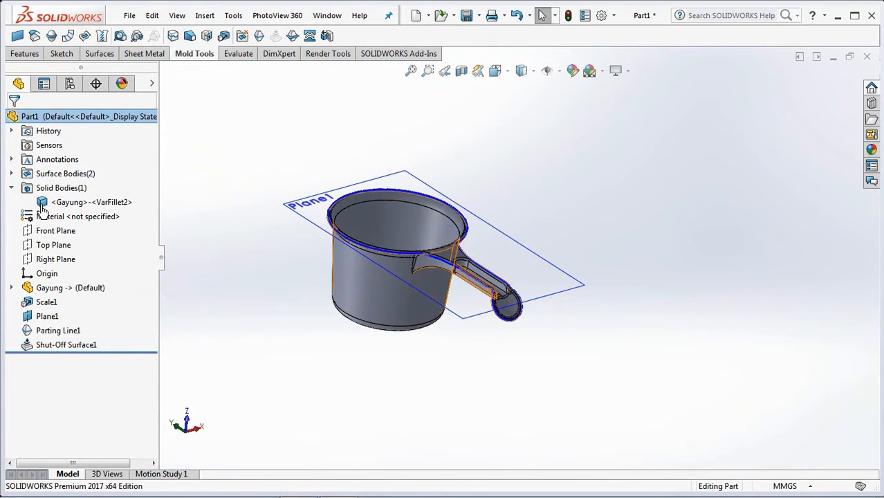
pyautogui.click(44, 204)
pyautogui.rightClick(44, 204)
pyautogui.click(55, 185)
# Examine the surface bodies in the cavity and core folders by selecting each one.
pyautogui.click(11, 173)
pyautogui.click(42, 187)
pyautogui.click(27, 188)
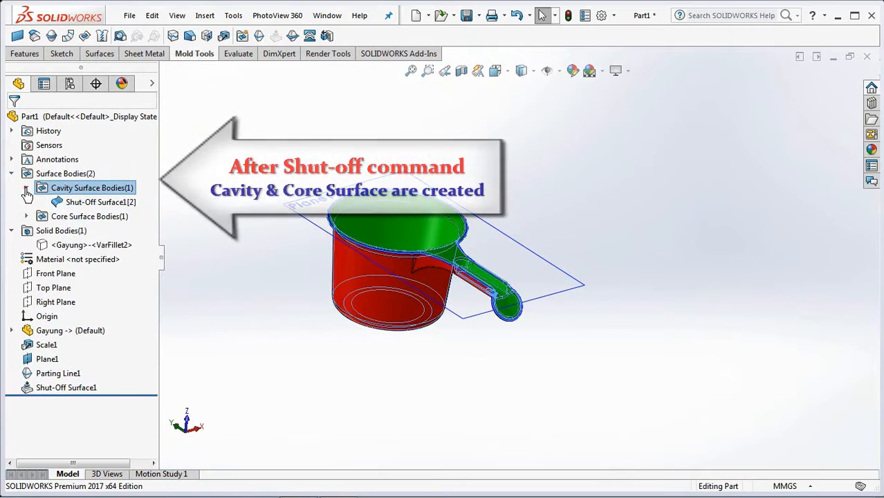
pyautogui.click(65, 202)
pyautogui.click(26, 216)
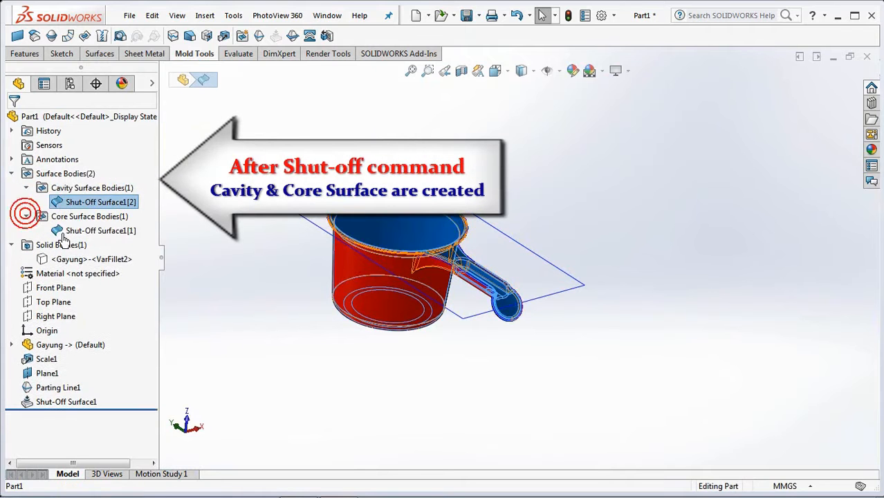
pyautogui.click(86, 230)
pyautogui.click(278, 345)
# Start a new sketch on the Right Plane.
pyautogui.moveTo(278, 346); pyautogui.dragTo(251, 319, button='middle')
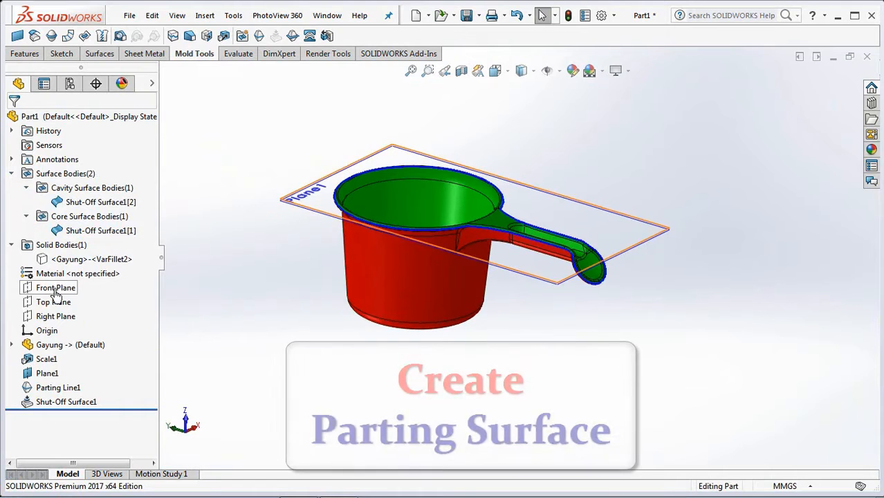
pyautogui.click(46, 316)
pyautogui.click(61, 299)
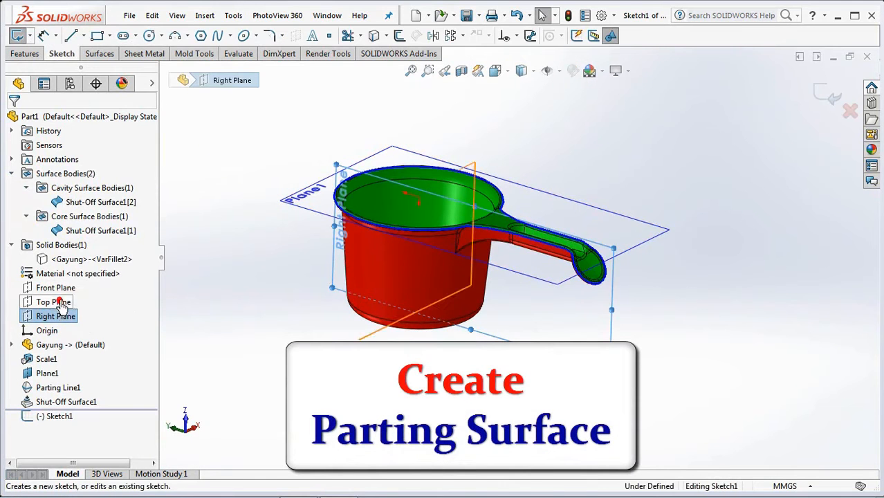
pyautogui.click(495, 72)
pyautogui.click(569, 143)
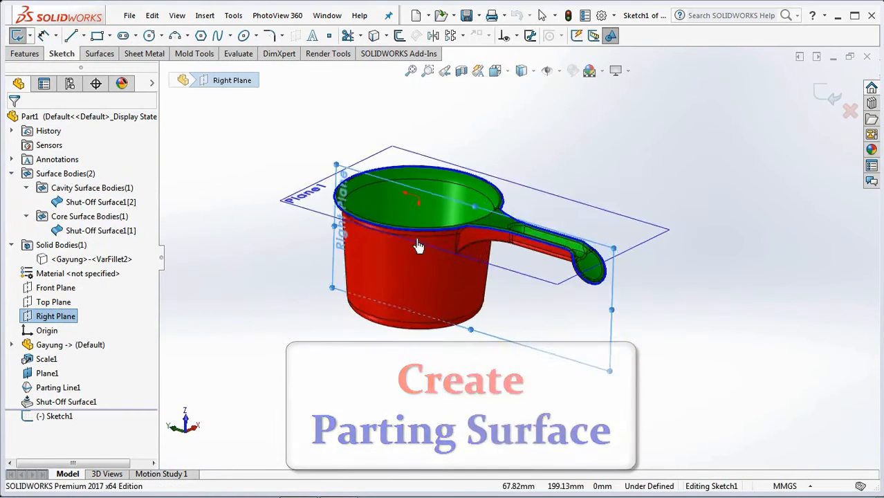
pyautogui.click(252, 300)
pyautogui.scroll(-3, 304, 212)
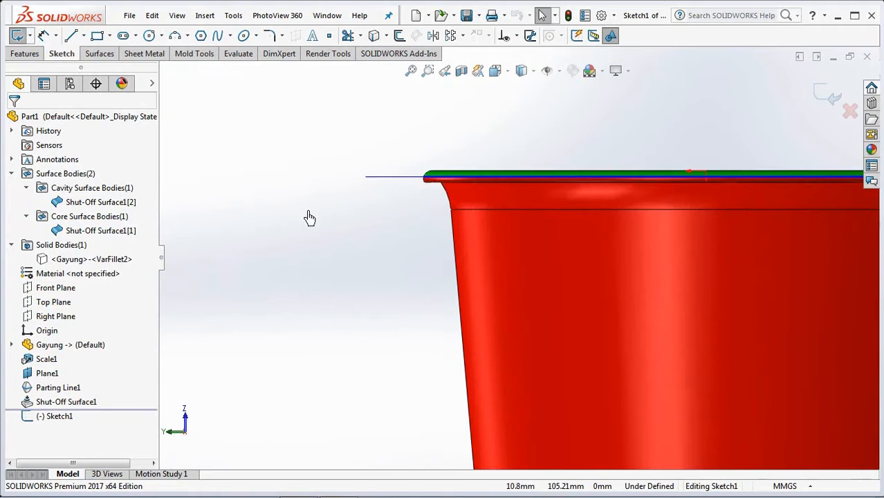
pyautogui.scroll(5, 337, 233)
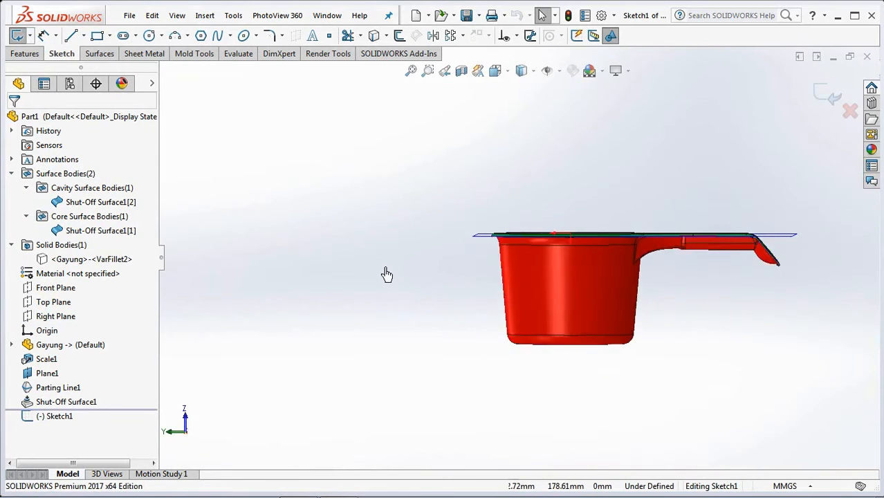
pyautogui.moveTo(393, 266); pyautogui.dragTo(352, 351, button='middle')
pyautogui.scroll(-2, 740, 179)
# Hide Plane1 and the parting line so only the scoop's surfaces and the sketch remain displayed.
pyautogui.click(28, 378)
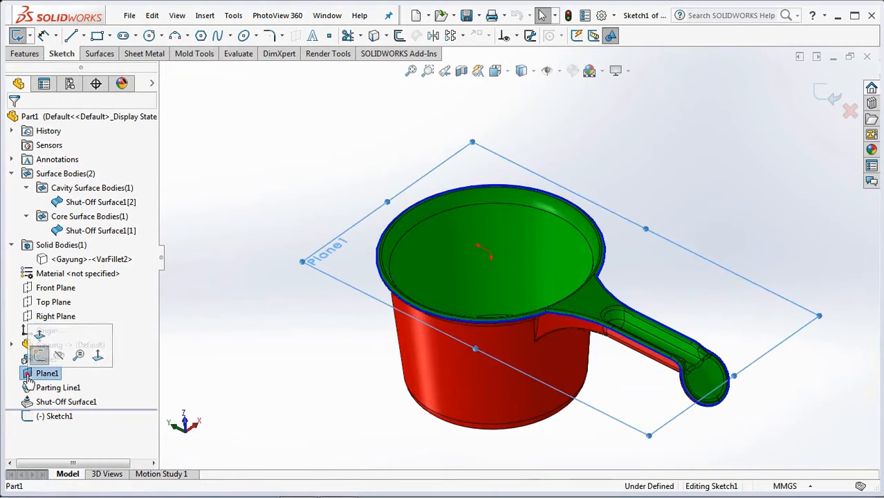
pyautogui.click(60, 355)
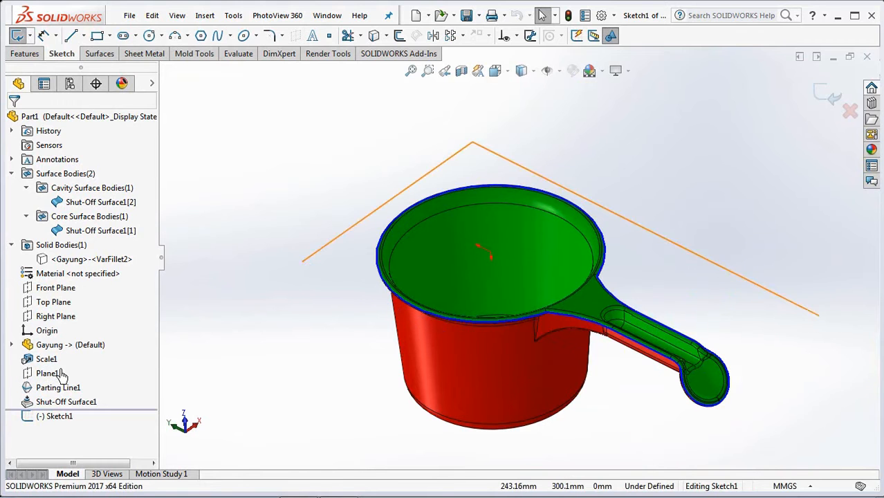
pyautogui.click(35, 389)
pyautogui.click(45, 369)
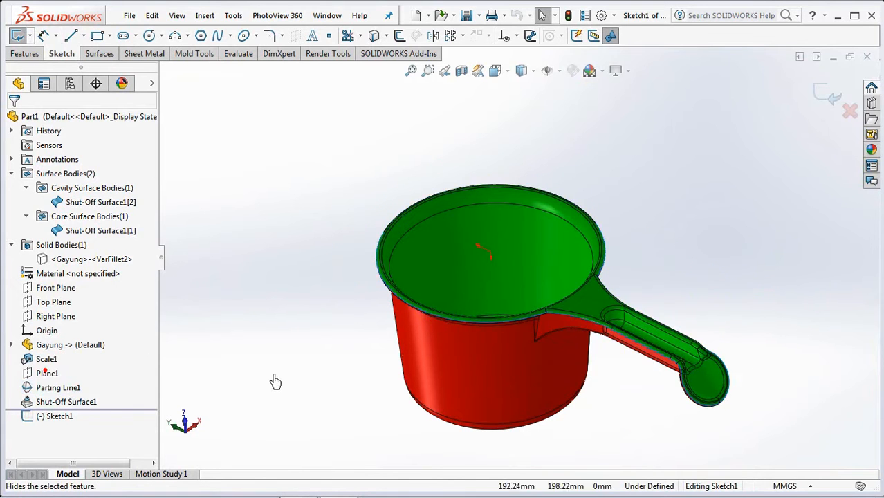
pyautogui.press('f')
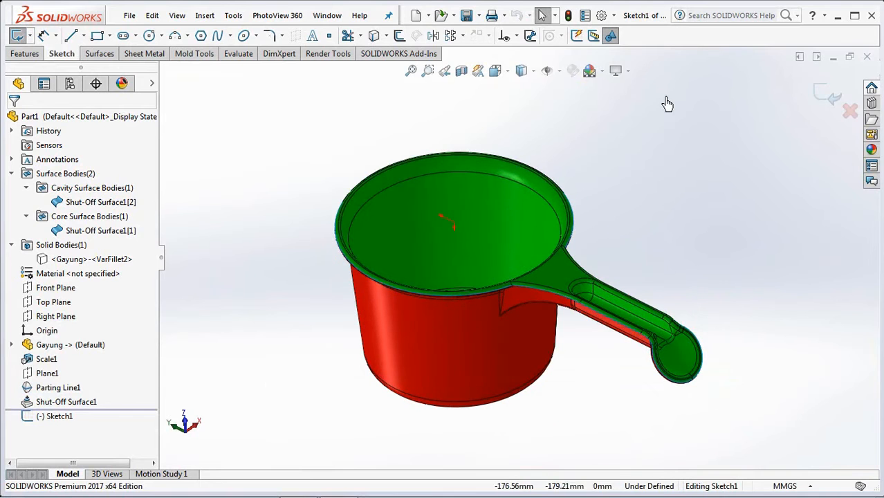
# Convert the cup rim's outer parting edge into the sketch with Convert Entities.
pyautogui.click(372, 36)
pyautogui.scroll(-6, 468, 309)
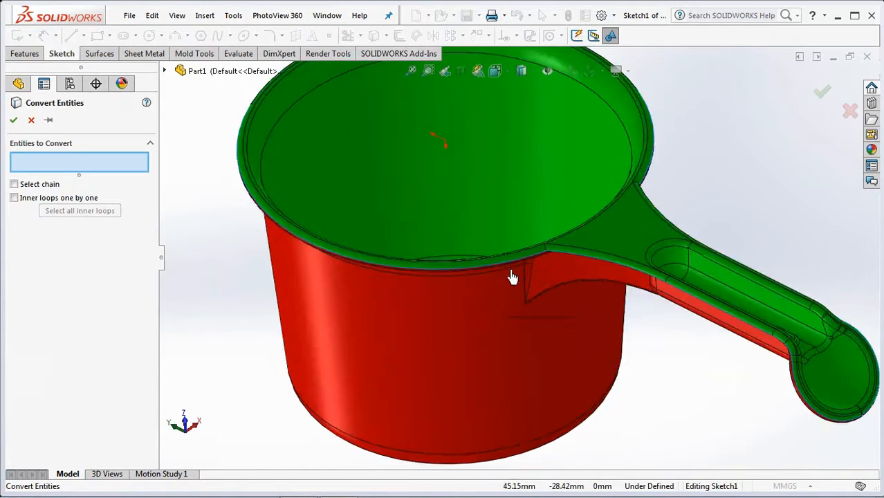
pyautogui.click(503, 251)
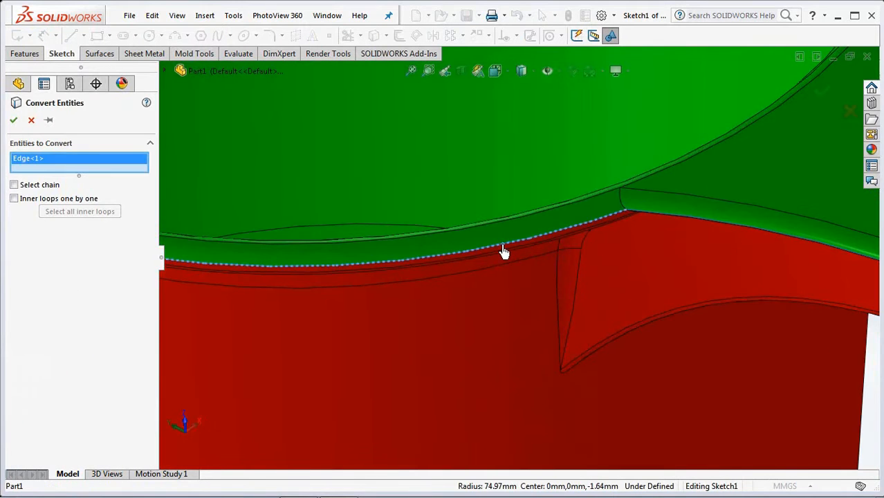
pyautogui.click(13, 121)
# Select the curved parting edge leading from the rim and the adjoining straight edge along the handle for Convert Entities.
pyautogui.scroll(-5, 643, 300)
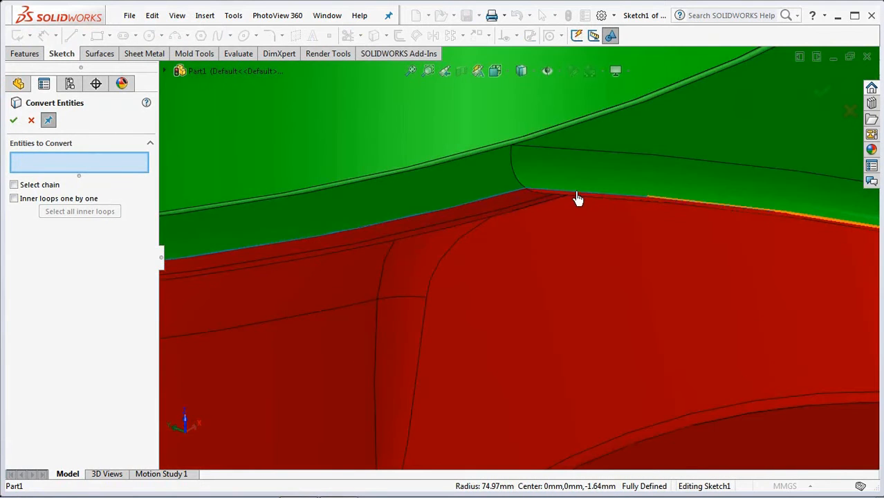
pyautogui.click(577, 198)
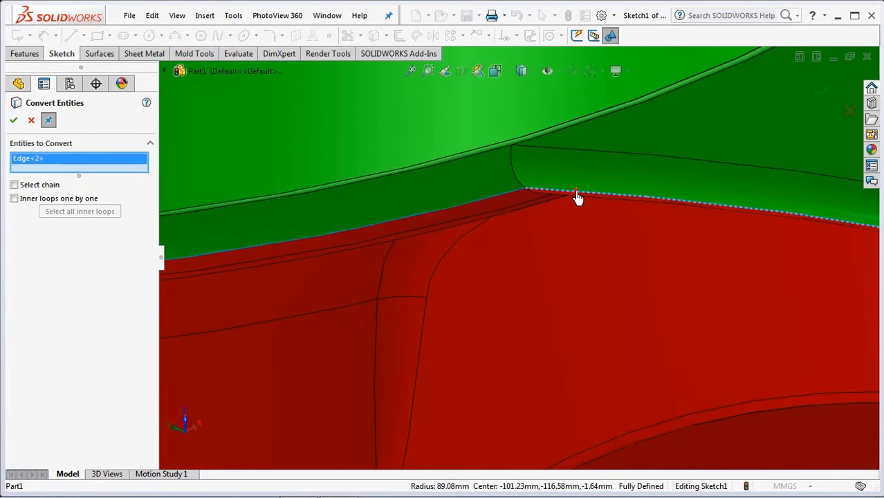
pyautogui.scroll(5, 578, 198)
pyautogui.scroll(-3, 665, 280)
pyautogui.scroll(-5, 666, 280)
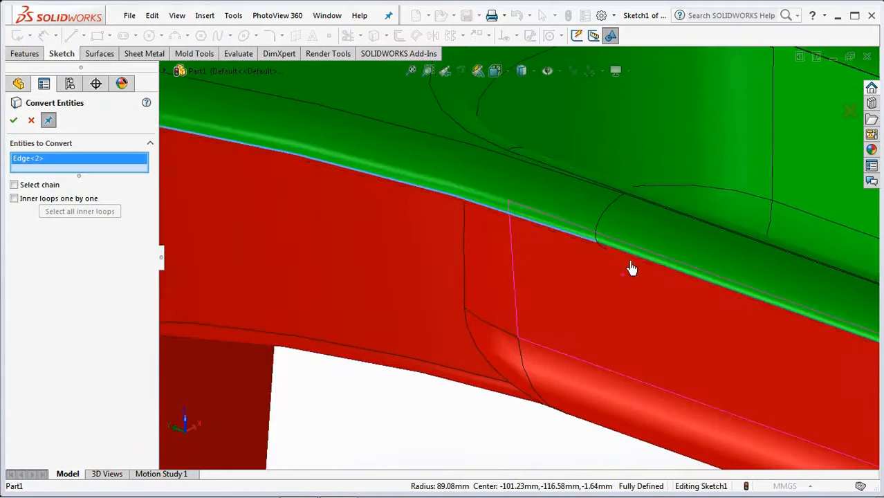
pyautogui.click(623, 250)
# Add the short parting edges around the handle's bend to the entities to convert.
pyautogui.scroll(5, 619, 253)
pyautogui.scroll(5, 675, 335)
pyautogui.scroll(-6, 667, 302)
pyautogui.click(561, 261)
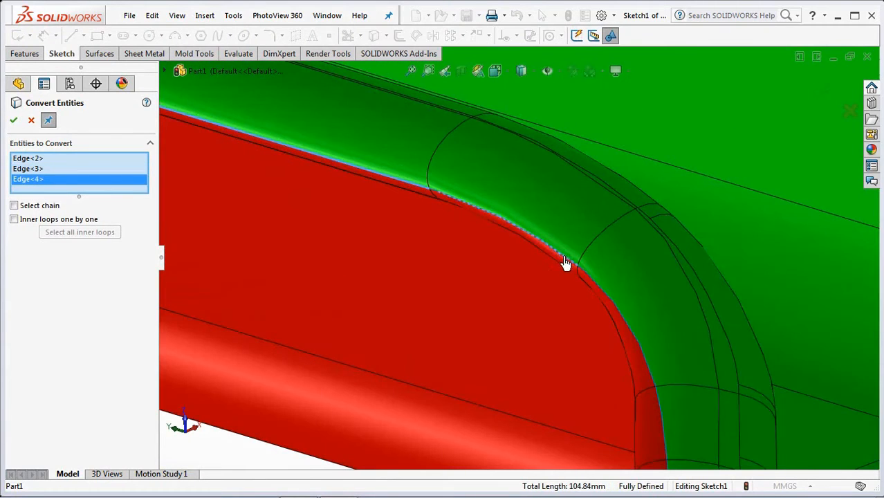
pyautogui.scroll(-3, 436, 201)
pyautogui.click(442, 199)
pyautogui.scroll(3, 599, 281)
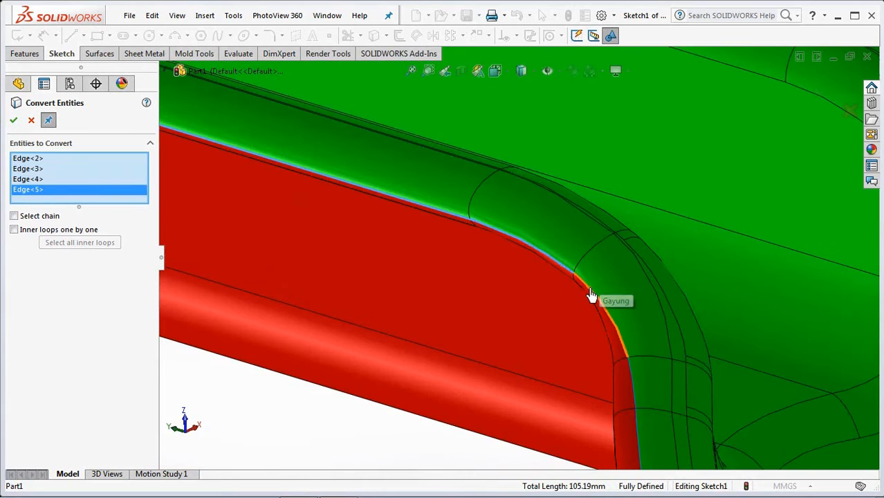
pyautogui.click(592, 296)
pyautogui.scroll(-3, 593, 336)
pyautogui.click(585, 345)
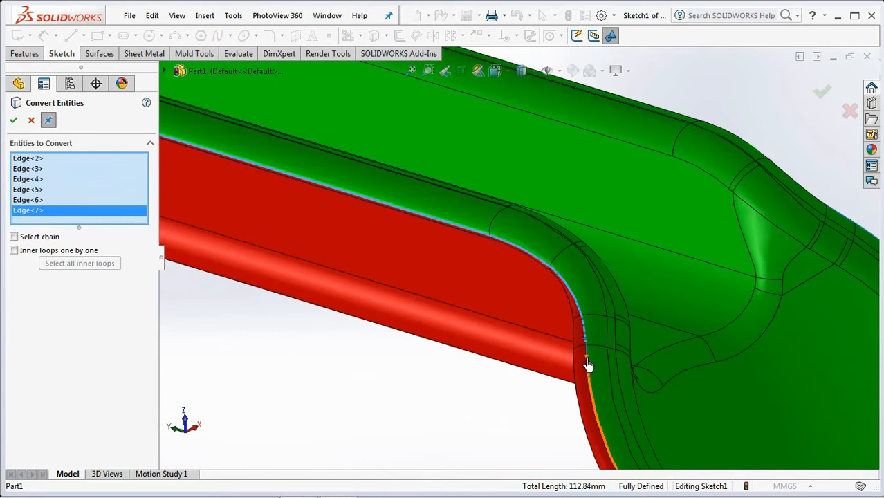
# Add the remaining short edge and the long edge around the handle's rounded tip, and convert all selected edges into sketch lines.
pyautogui.scroll(-2, 585, 347)
pyautogui.click(574, 335)
pyautogui.scroll(-2, 582, 344)
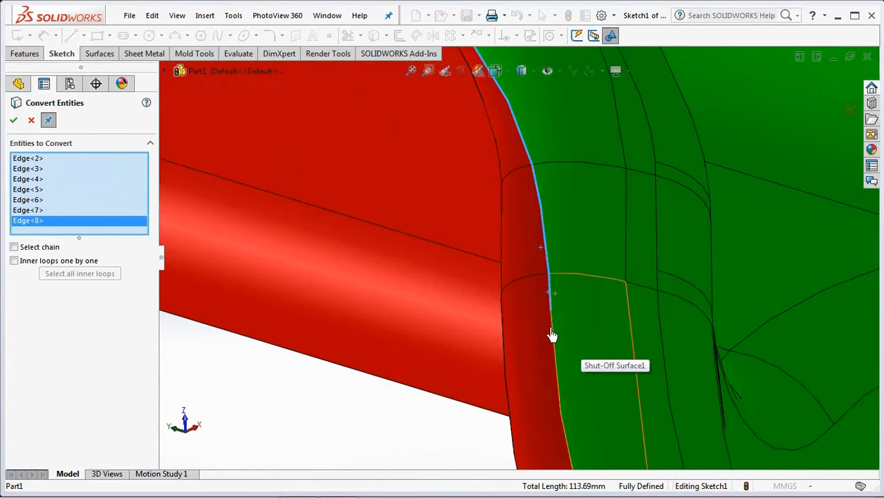
pyautogui.click(554, 335)
pyautogui.scroll(5, 554, 334)
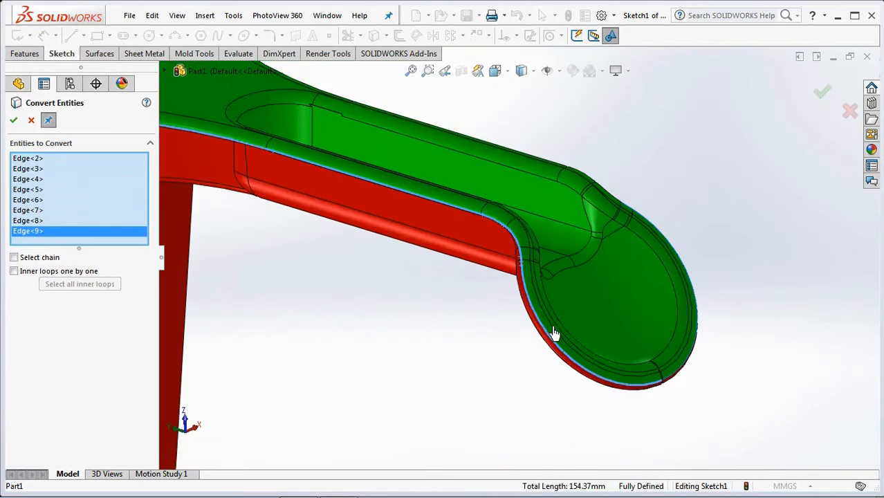
pyautogui.click(13, 123)
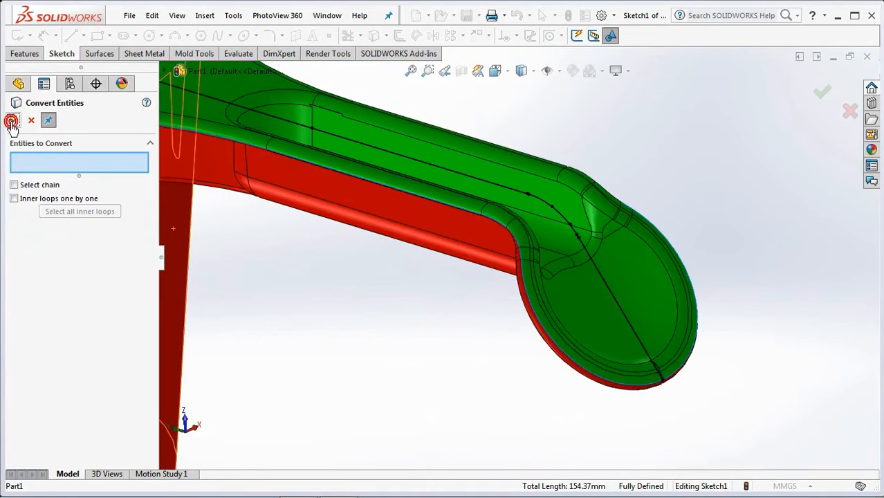
# Stretch the profile's open ends outward to about 96 mm from the origin beyond the rim and about 214 mm beyond the handle tip.
pyautogui.click(495, 74)
pyautogui.click(433, 249)
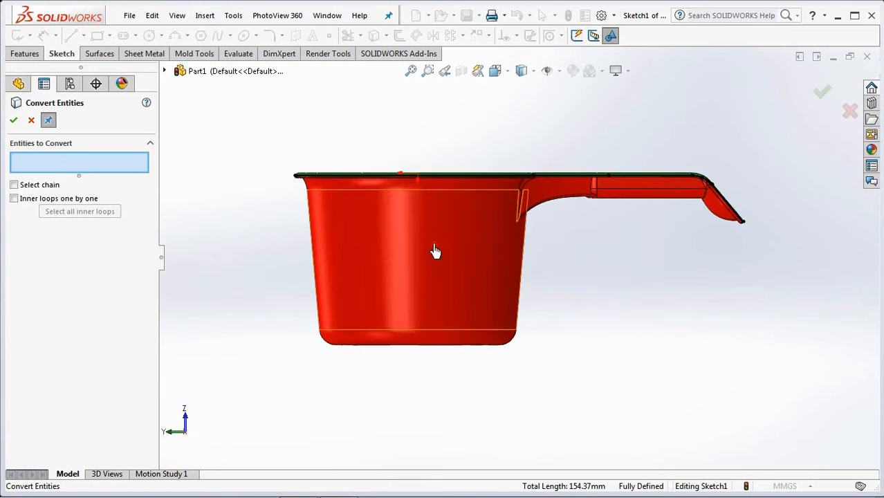
pyautogui.click(30, 123)
pyautogui.scroll(-2, 515, 256)
pyautogui.moveTo(332, 193); pyautogui.dragTo(304, 189)
pyautogui.moveTo(706, 226); pyautogui.dragTo(725, 251)
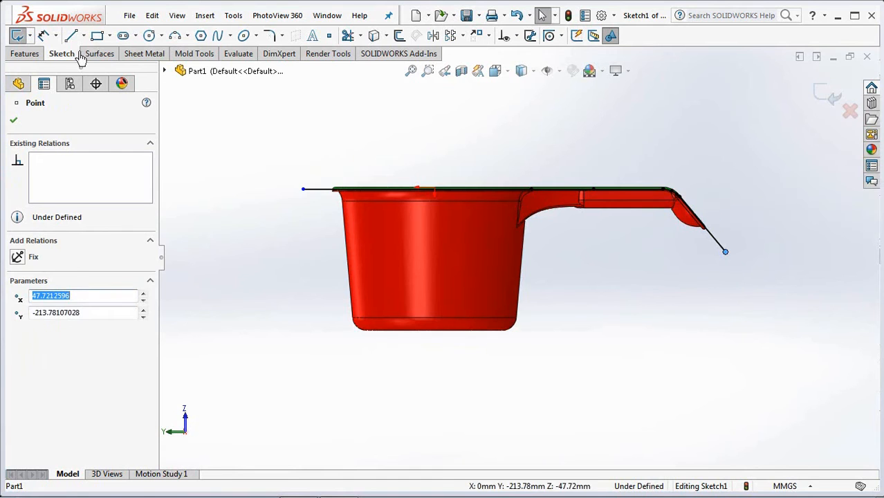
# Draw a horizontal line outward from the sloped line's lower end, ending about 253 mm horizontally from the origin.
pyautogui.press('l')
pyautogui.click(725, 252)
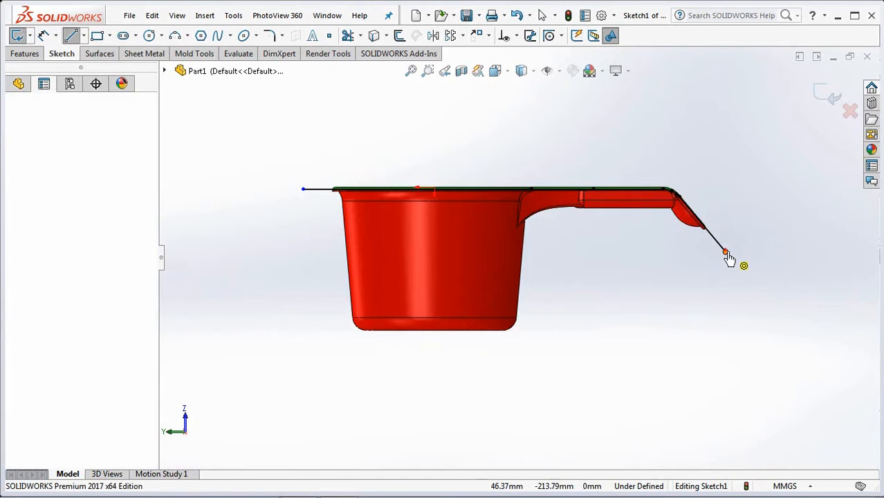
pyautogui.doubleClick(780, 256)
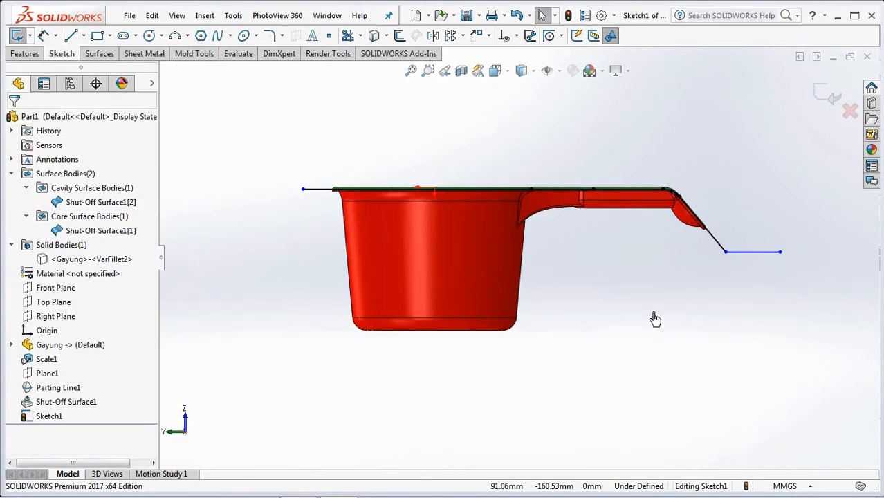
# Dimension the profile's rim-side end point at 130 mm horizontally from the origin.
pyautogui.click(303, 189)
pyautogui.click(434, 190)
pyautogui.click(369, 158)
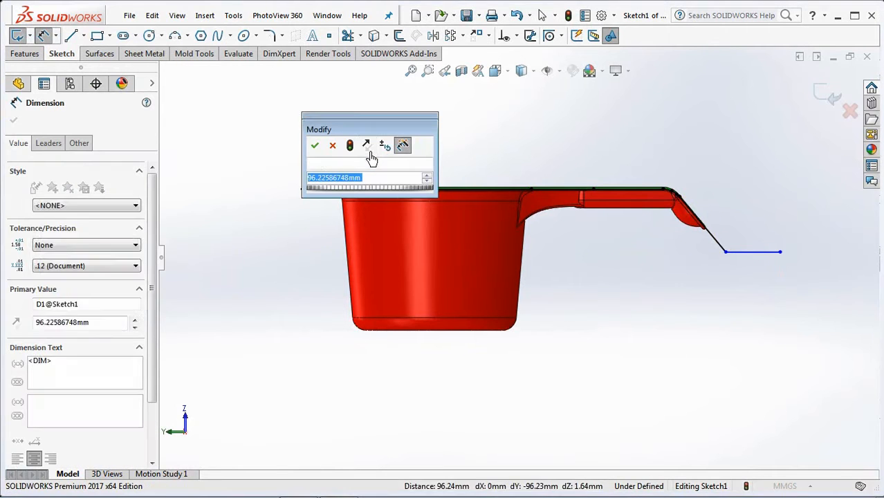
pyautogui.write('130')
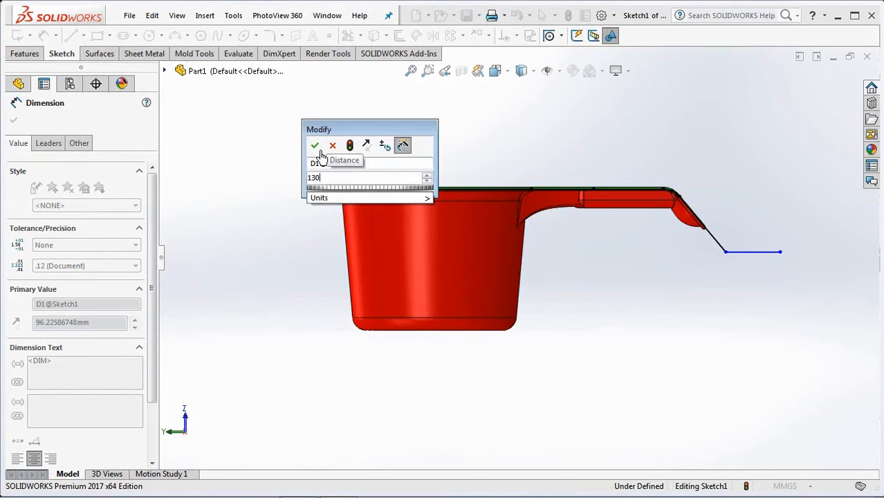
pyautogui.click(315, 145)
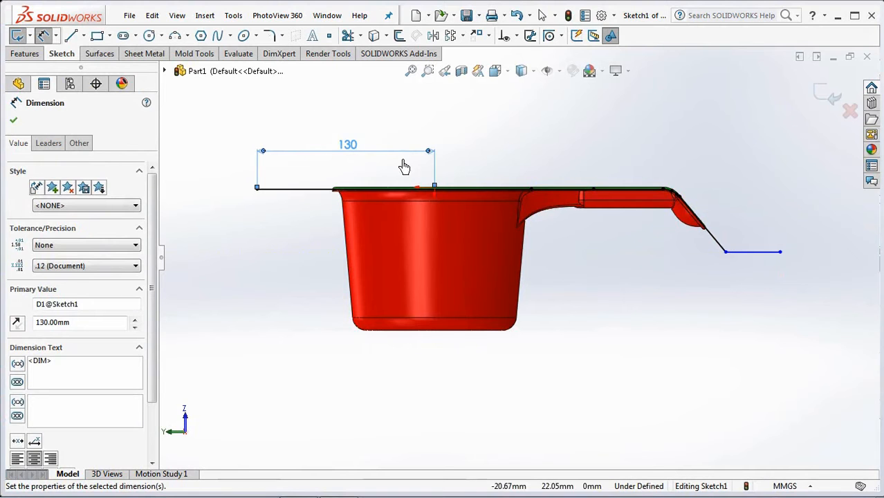
# Dimension the lower horizontal line at 32 mm below the handle's straight parting line.
pyautogui.click(758, 254)
pyautogui.click(626, 192)
pyautogui.click(758, 209)
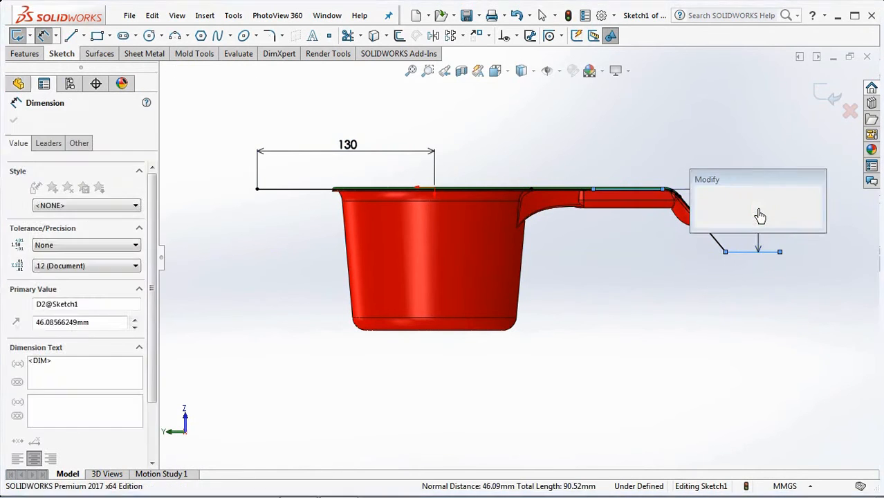
pyautogui.write('32')
pyautogui.click(703, 202)
# Dimension the lower line's outer end at 230 mm horizontally from the origin and exit the sketch.
pyautogui.click(779, 232)
pyautogui.click(433, 188)
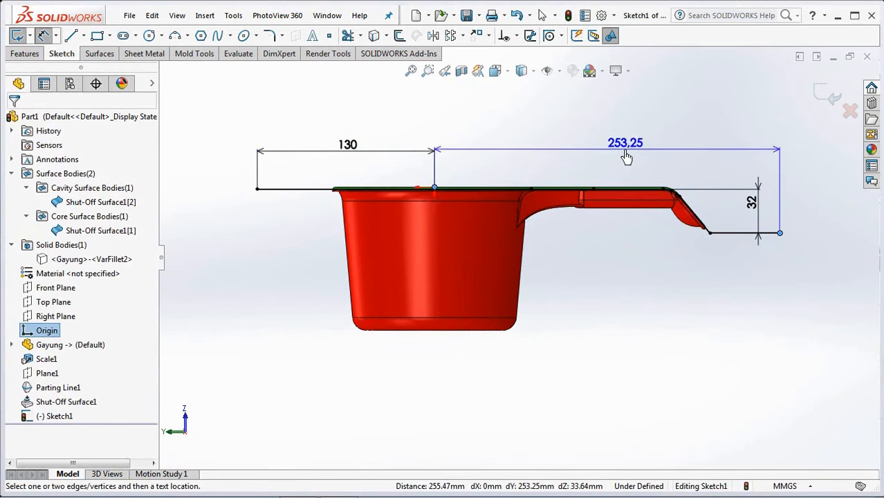
pyautogui.click(620, 160)
pyautogui.write('230')
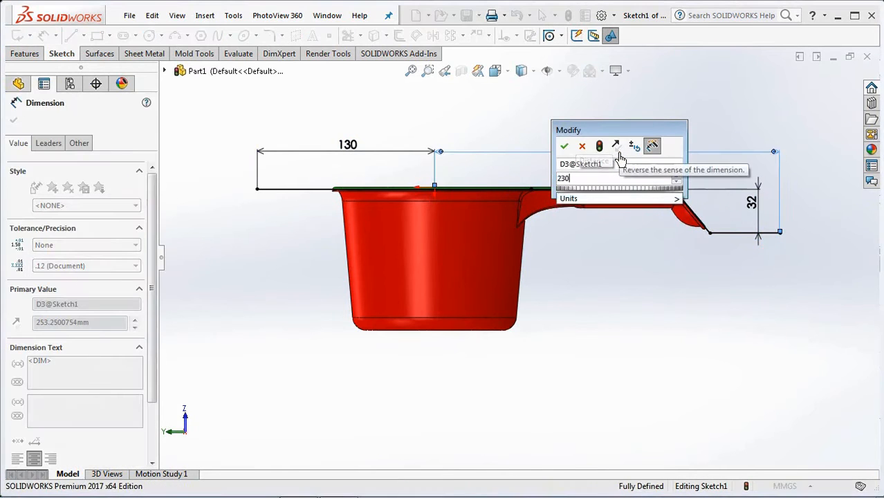
pyautogui.click(565, 147)
pyautogui.click(561, 120)
pyautogui.moveTo(566, 124); pyautogui.dragTo(515, 202, button='middle')
pyautogui.click(824, 93)
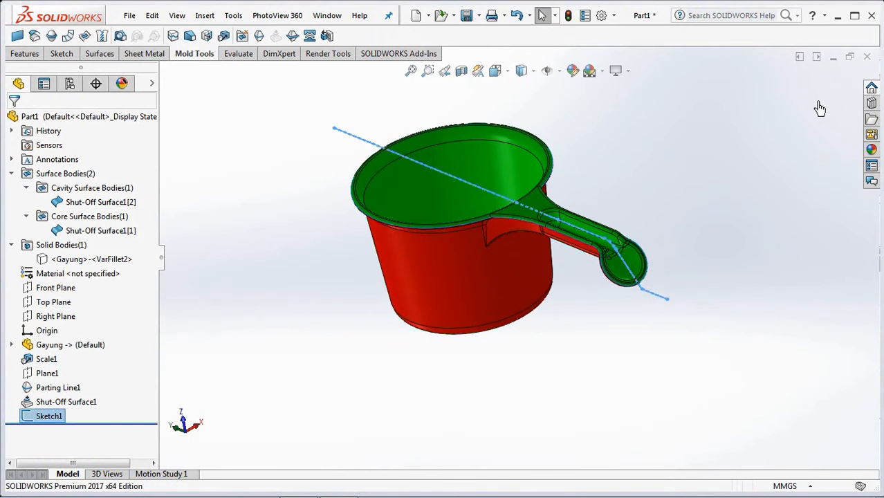
# Extrude the profile sketch as a surface using the Mid Plane end condition with a depth of 290 mm.
pyautogui.click(97, 58)
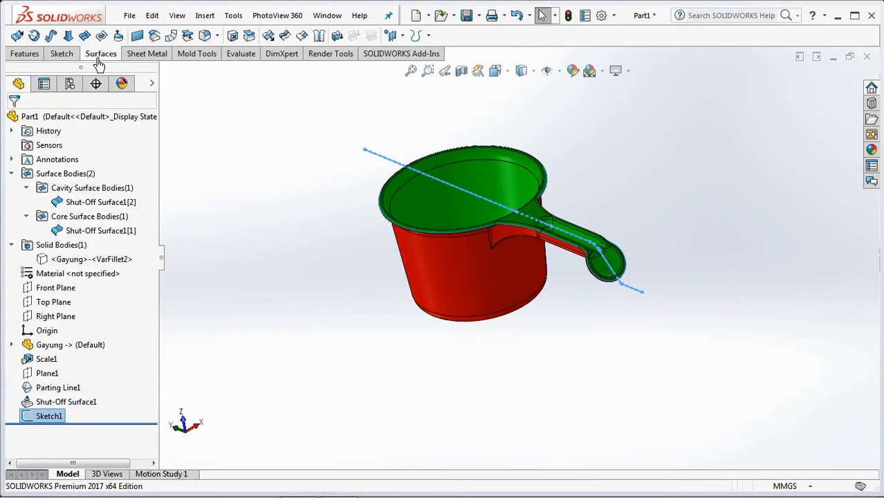
pyautogui.click(17, 36)
pyautogui.click(55, 199)
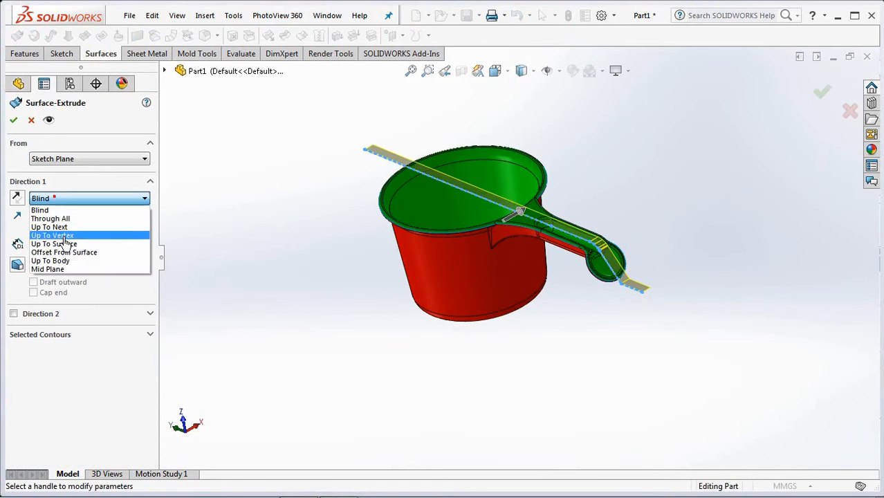
pyautogui.click(48, 269)
pyautogui.write('290')
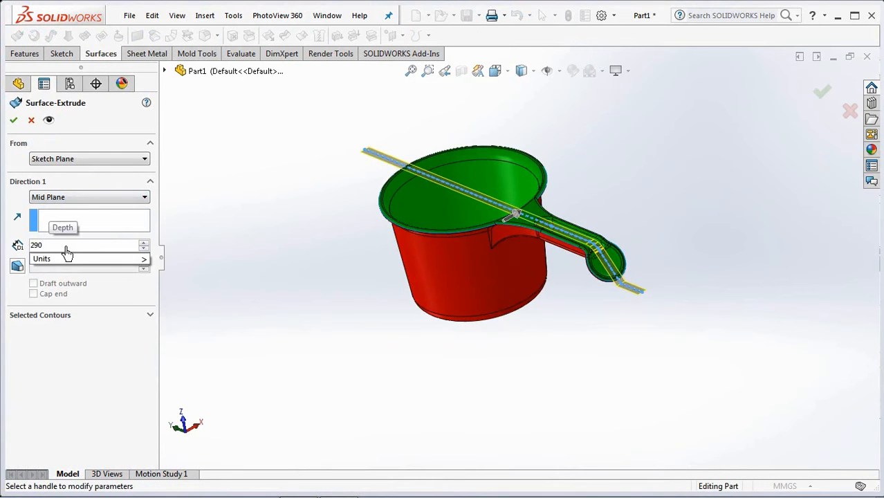
pyautogui.press('Return')
pyautogui.click(13, 119)
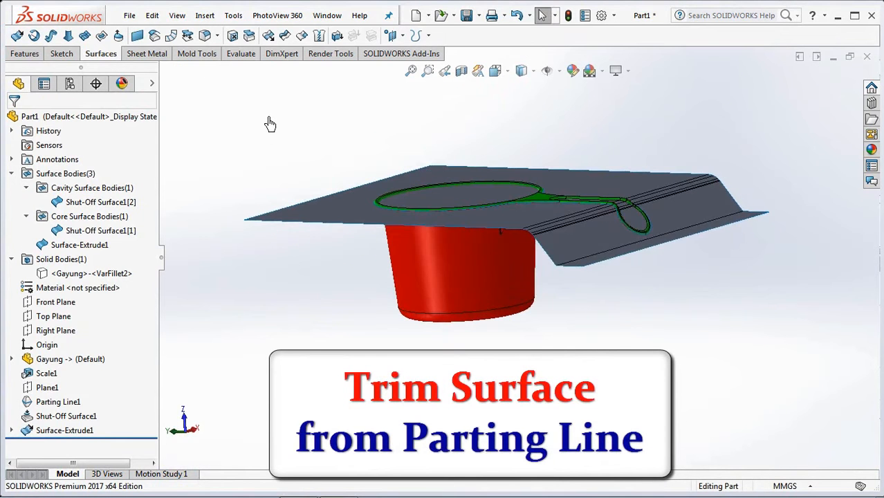
# Trim the extruded parting surface with Shut-Off Surface1 as the standard trim tool, keeping the portion outside the scoop outline.
pyautogui.moveTo(270, 124)
pyautogui.mouseDown(button='middle')
pyautogui.moveTo(268, 148)
pyautogui.moveTo(272, 135)
pyautogui.mouseUp(button='middle')
pyautogui.click(284, 35)
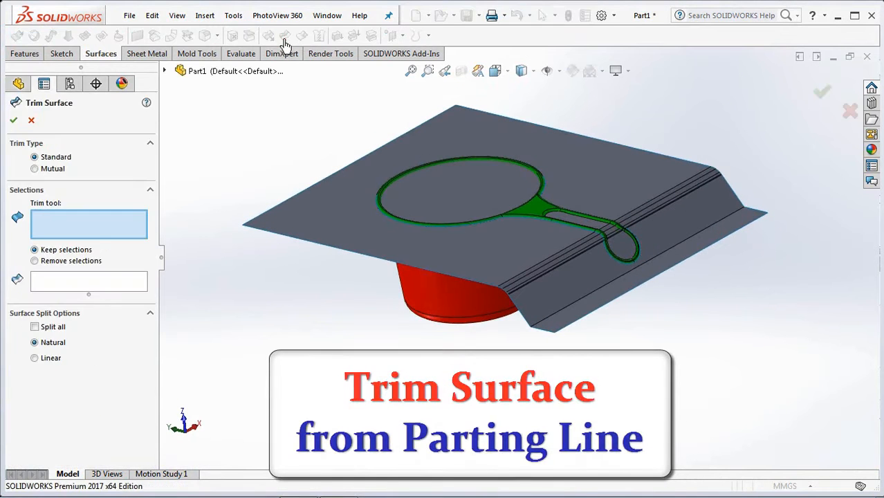
pyautogui.click(430, 307)
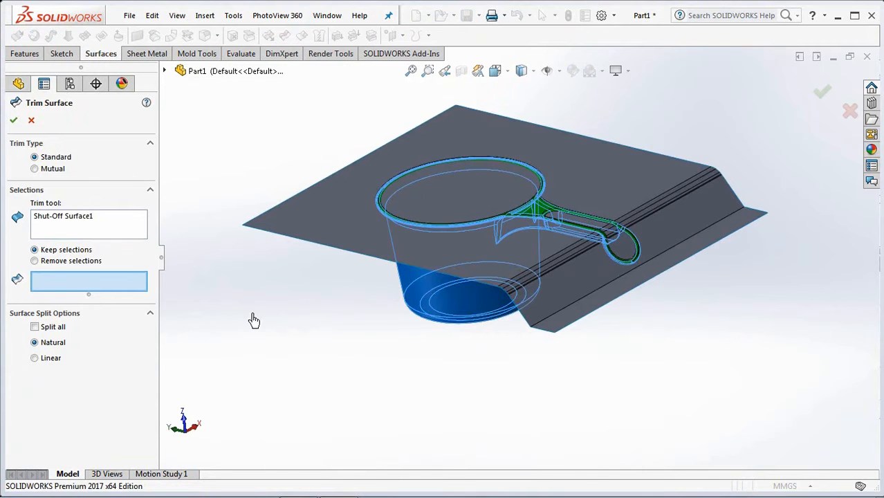
pyautogui.moveTo(182, 347); pyautogui.dragTo(306, 349, button='middle')
pyautogui.click(315, 232)
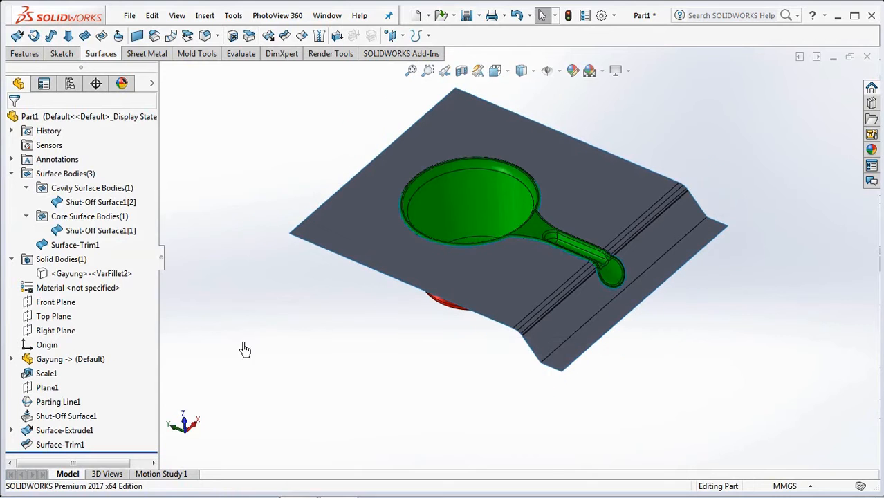
# Start a Tooling Split sketch on Plane1 and draw a corner rectangle spanning opposite corners of the trimmed parting surface.
pyautogui.click(47, 387)
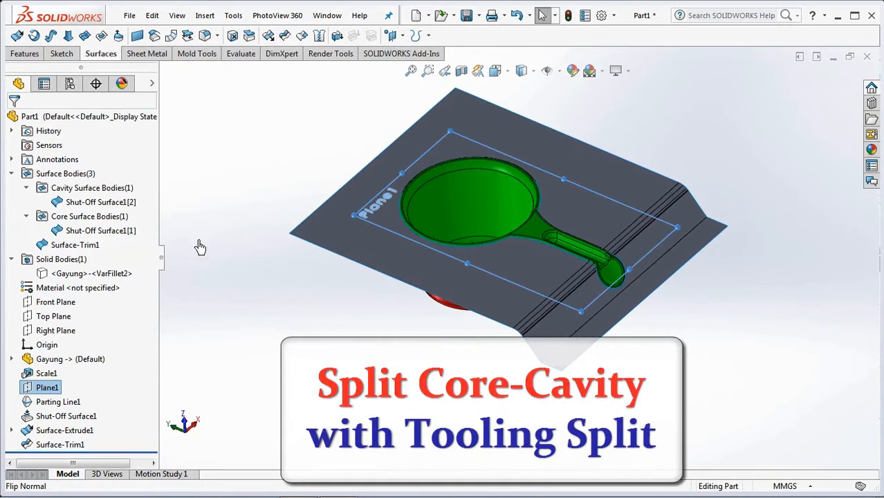
pyautogui.click(197, 54)
pyautogui.click(309, 36)
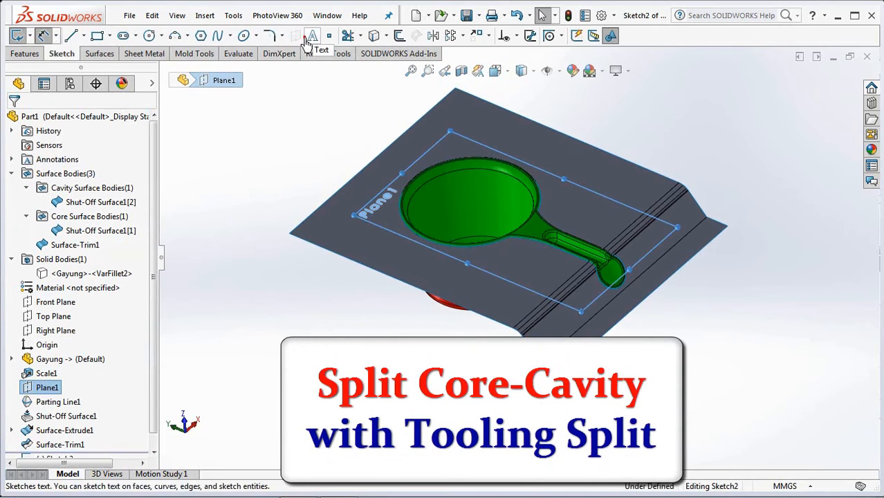
pyautogui.click(495, 70)
pyautogui.click(501, 184)
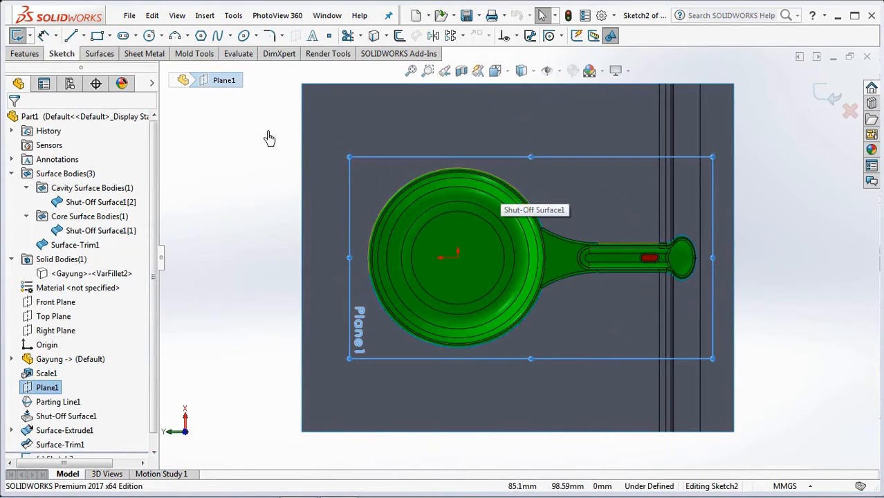
pyautogui.click(97, 36)
pyautogui.click(338, 114)
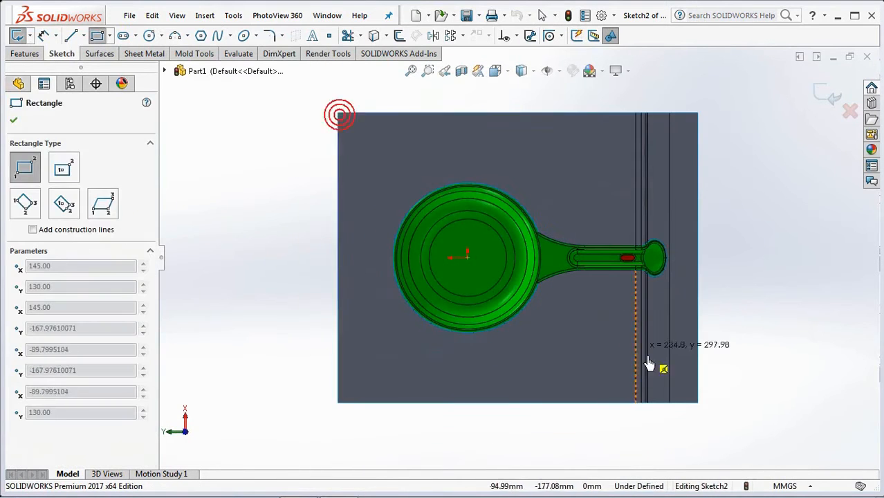
pyautogui.click(697, 403)
pyautogui.rightClick(697, 404)
pyautogui.click(723, 376)
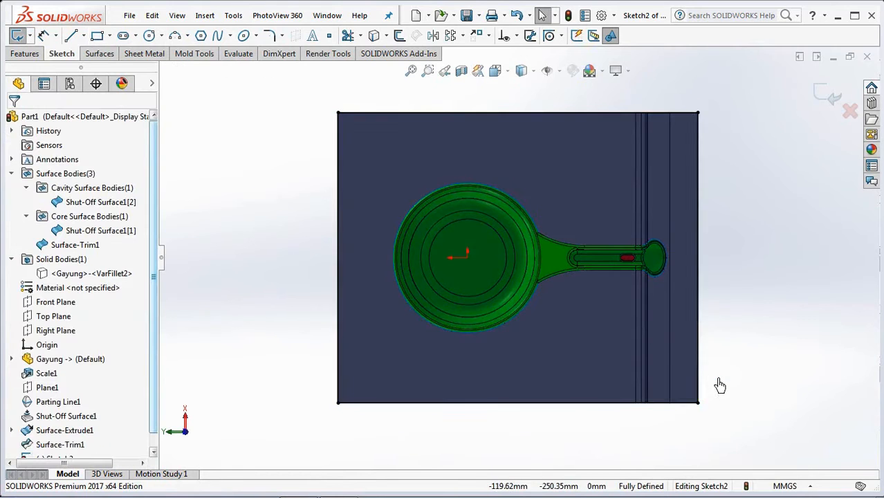
# Offset the rectangle 5 mm inward with the base rectangle as construction geometry, and exit the sketch.
pyautogui.click(399, 36)
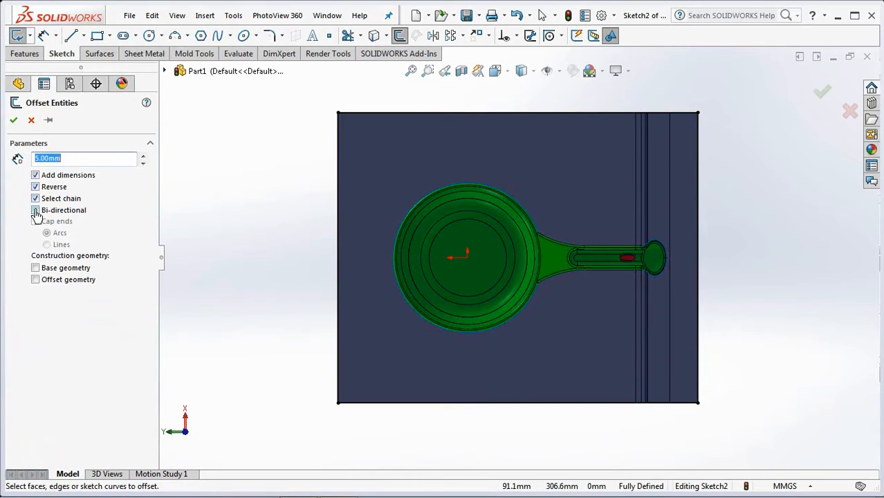
pyautogui.click(358, 122)
pyautogui.click(11, 122)
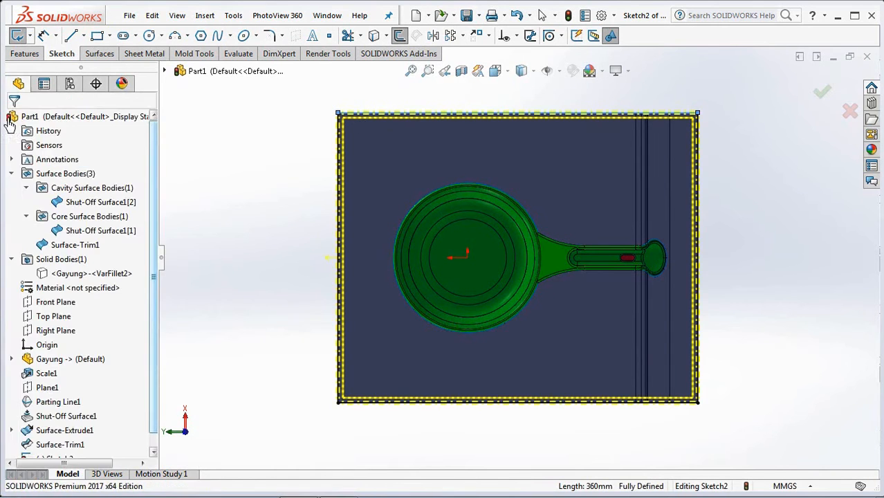
pyautogui.moveTo(259, 266); pyautogui.dragTo(266, 147, button='middle')
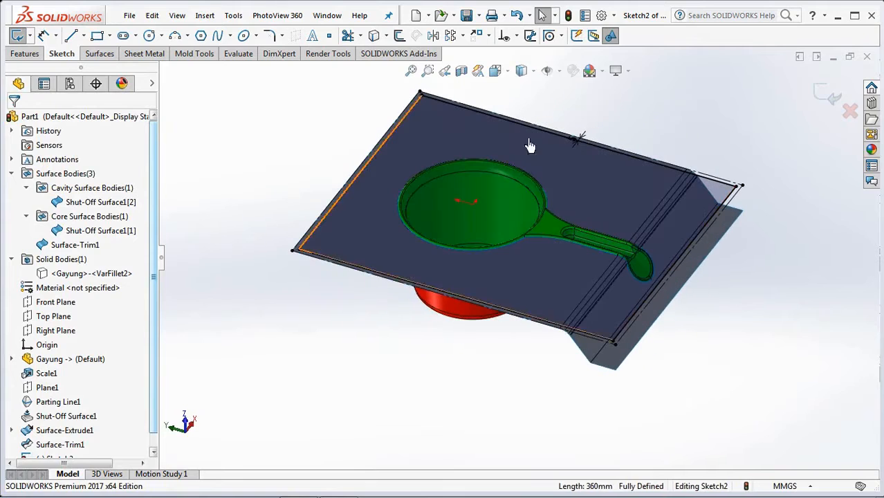
pyautogui.click(835, 96)
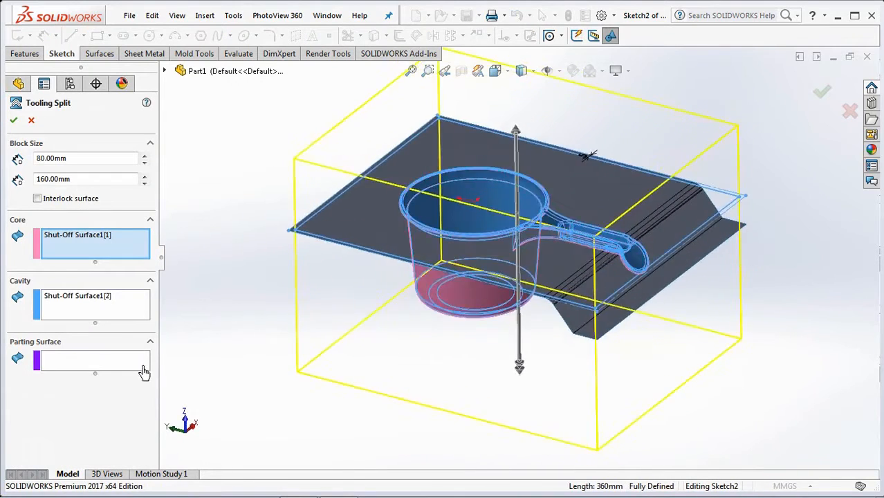
# Create the tooling split with Surface-Trim1 as the parting surface and block depths of 80 mm and 160 mm.
pyautogui.click(102, 361)
pyautogui.click(364, 235)
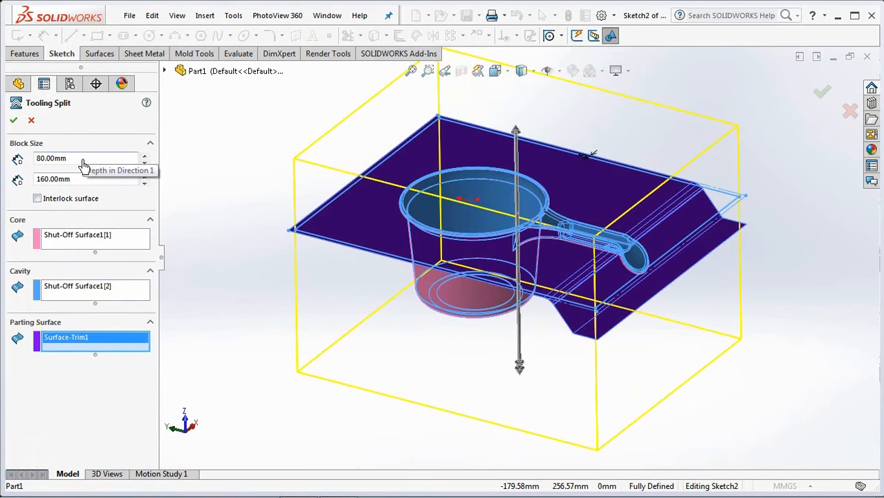
pyautogui.moveTo(287, 298); pyautogui.dragTo(517, 325, button='middle')
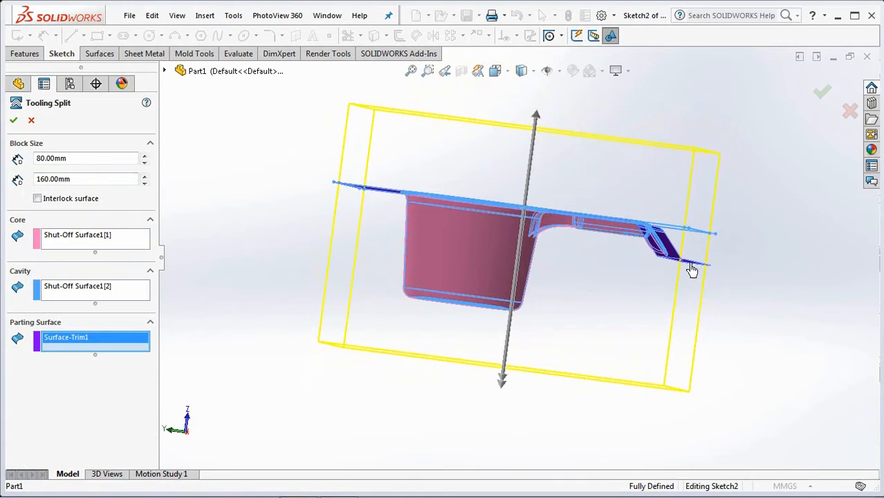
pyautogui.click(821, 96)
pyautogui.moveTo(815, 182); pyautogui.dragTo(803, 254, button='middle')
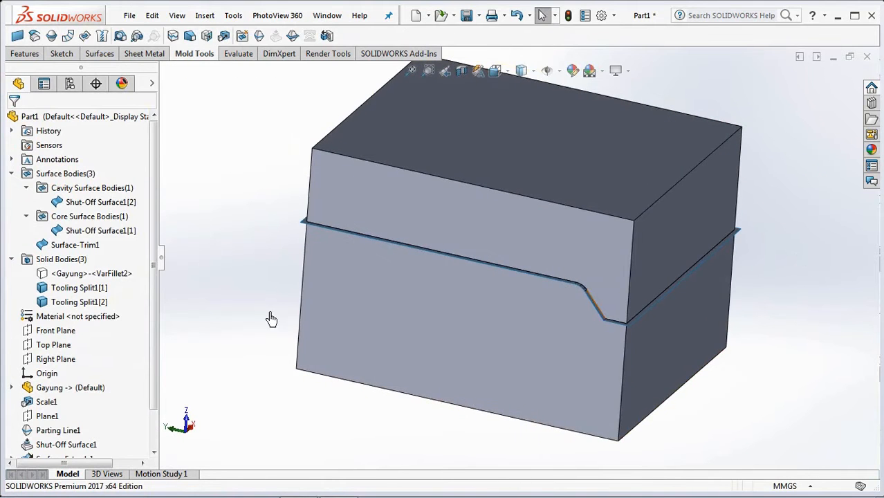
# Hide all the surface bodies and the Tooling Split1[1] solid body to expose the remaining mold half.
pyautogui.click(59, 179)
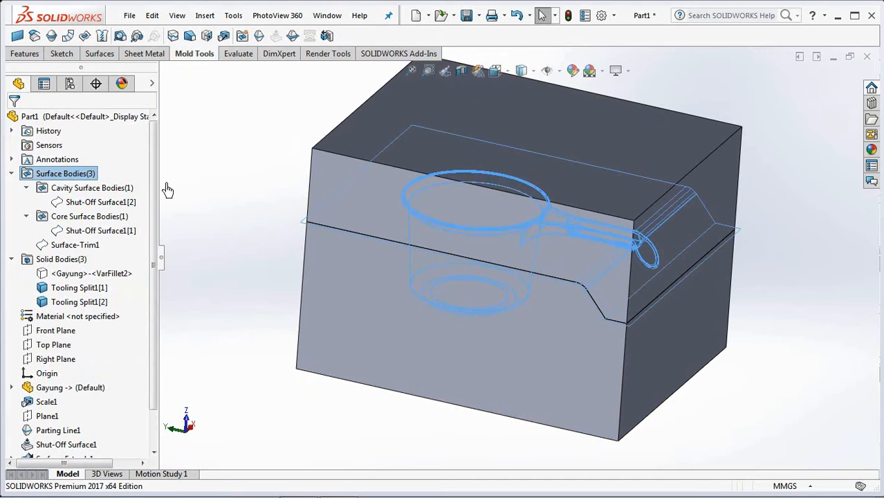
pyautogui.click(254, 195)
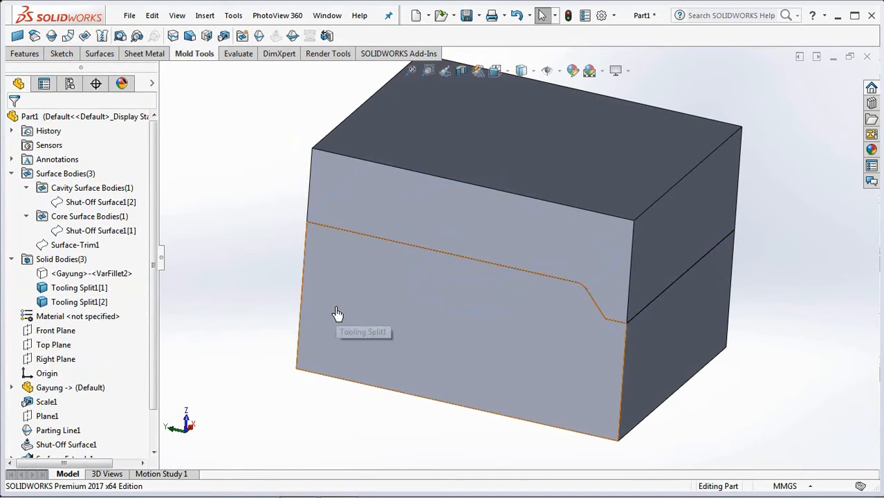
pyautogui.click(60, 295)
pyautogui.click(71, 270)
pyautogui.moveTo(251, 340); pyautogui.dragTo(685, 356, button='middle')
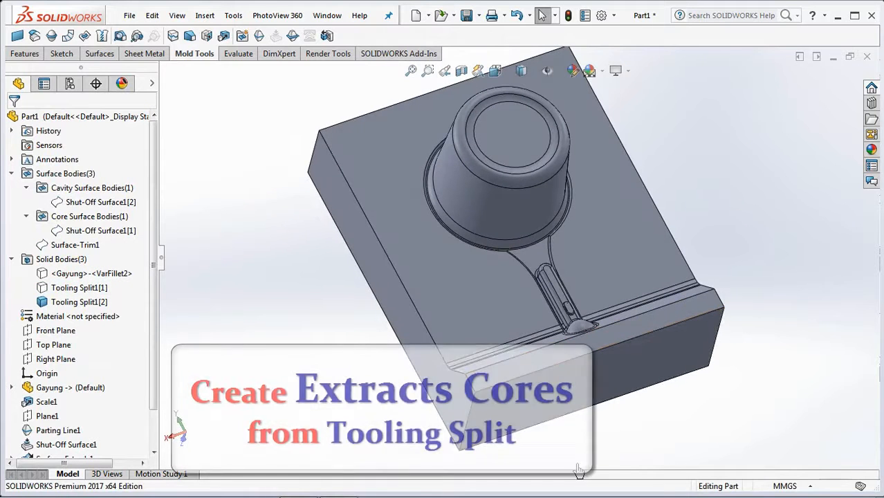
# Start a Core sketch on the mold half's flat parting face and draw a vertical centerline from the origin to the handle-side block edge.
pyautogui.click(327, 37)
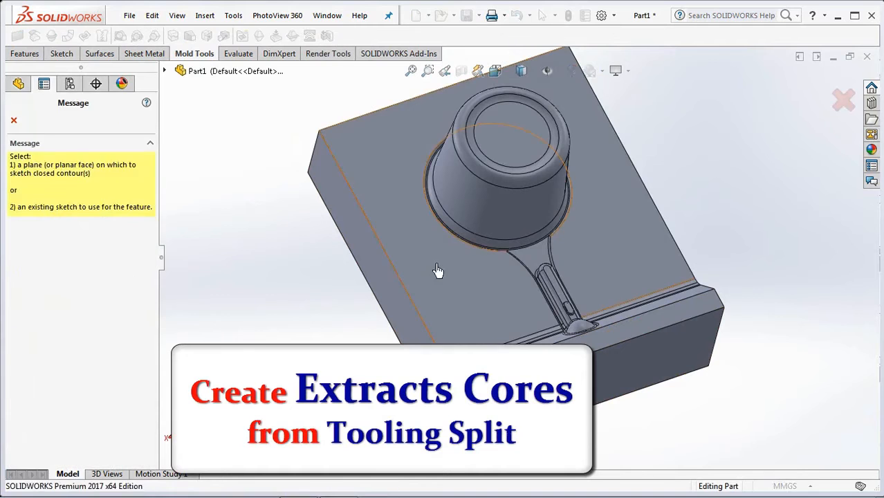
pyautogui.click(466, 308)
pyautogui.click(496, 72)
pyautogui.click(579, 210)
pyautogui.scroll(-2, 459, 451)
pyautogui.scroll(2, 459, 452)
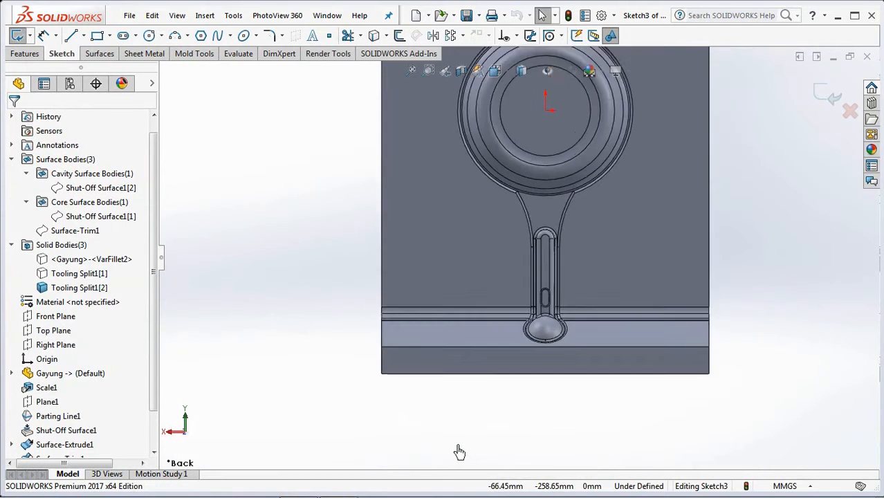
pyautogui.click(83, 36)
pyautogui.click(97, 65)
pyautogui.click(541, 135)
pyautogui.click(541, 354)
pyautogui.rightClick(545, 334)
pyautogui.click(554, 340)
# Sketch a corner rectangle over one handle-side corner of the block, starting on the step edge and overhanging both outer edges by about 11–12 mm.
pyautogui.click(109, 36)
pyautogui.click(135, 52)
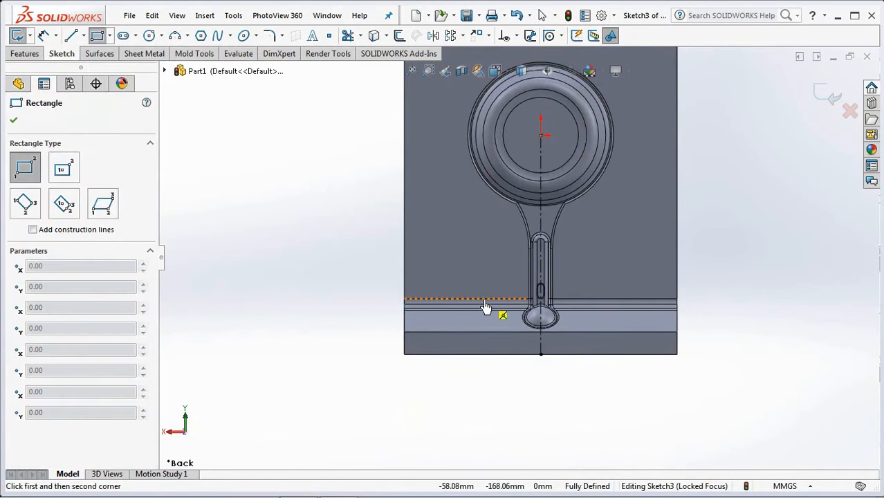
pyautogui.click(483, 298)
pyautogui.click(395, 365)
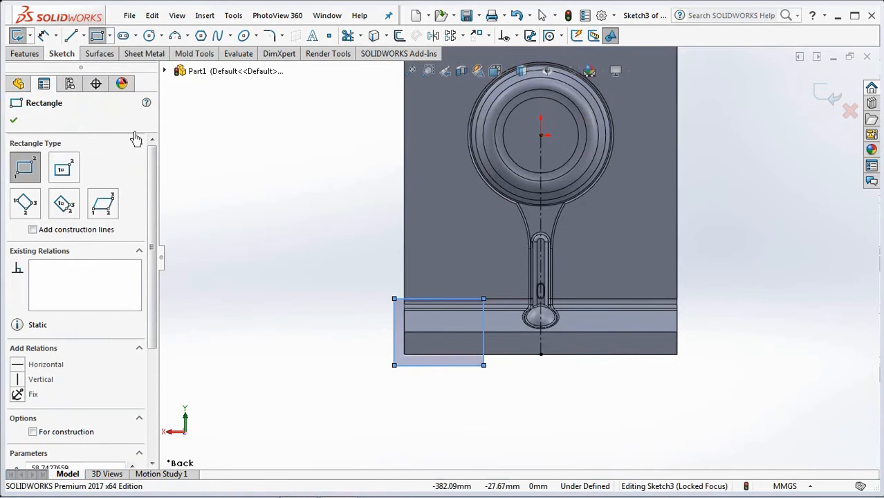
# Dimension the rectangle's overhang at 10 mm beyond both the side edge and the handle-side edge of the block.
pyautogui.click(40, 37)
pyautogui.click(407, 354)
pyautogui.click(357, 385)
pyautogui.write('10')
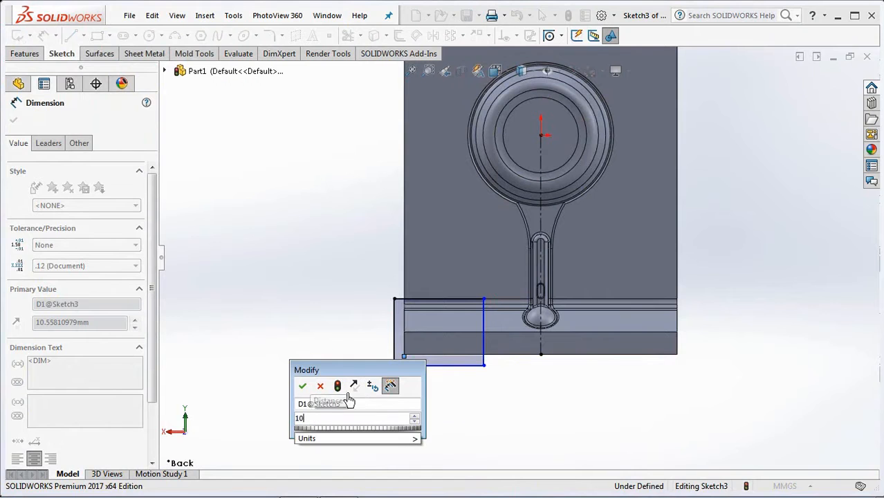
pyautogui.click(302, 386)
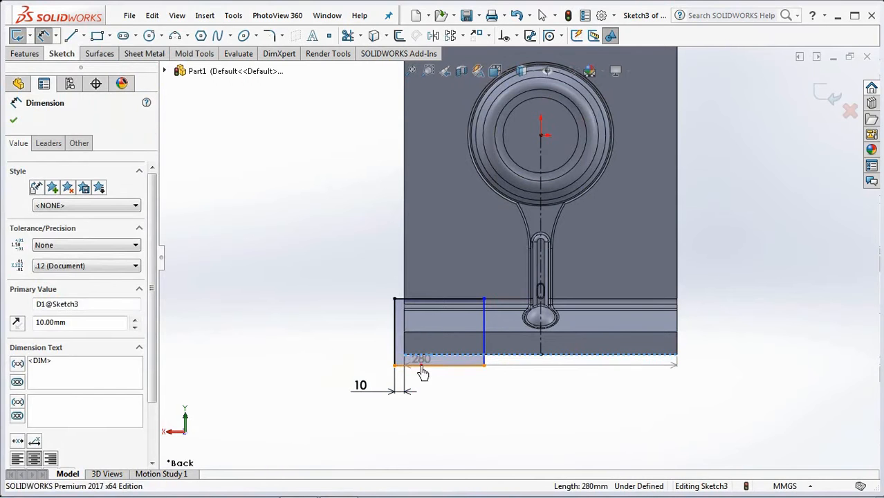
pyautogui.click(421, 364)
pyautogui.click(366, 339)
pyautogui.write('1')
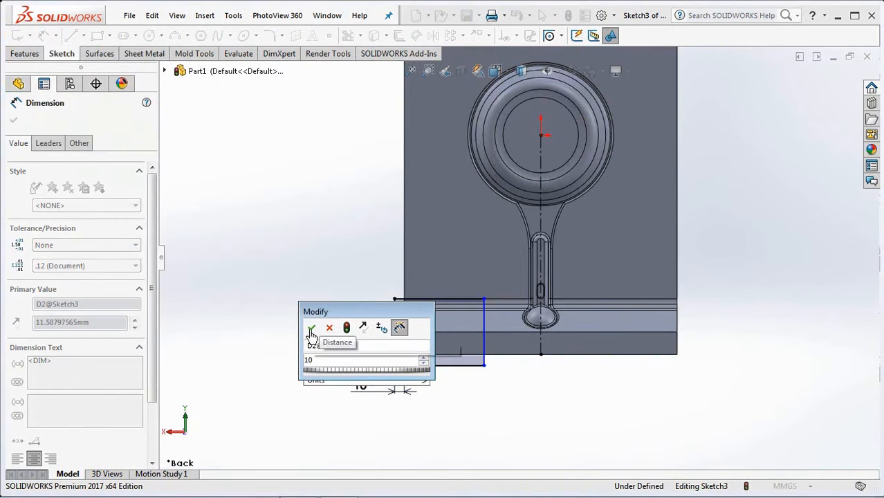
pyautogui.write('0')
pyautogui.click(311, 329)
# Dimension the rectangle's inner vertical line at 35 mm from the centerline and end dimensioning.
pyautogui.click(483, 343)
pyautogui.click(540, 342)
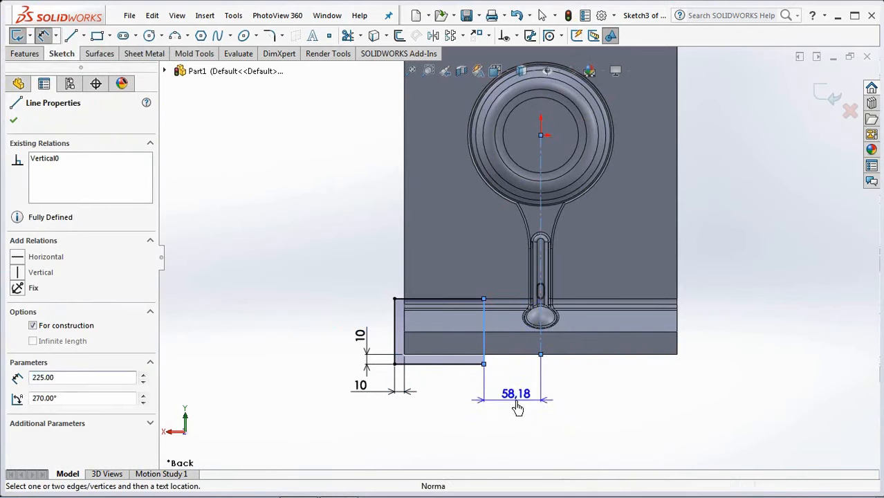
pyautogui.click(517, 408)
pyautogui.write('35')
pyautogui.click(459, 393)
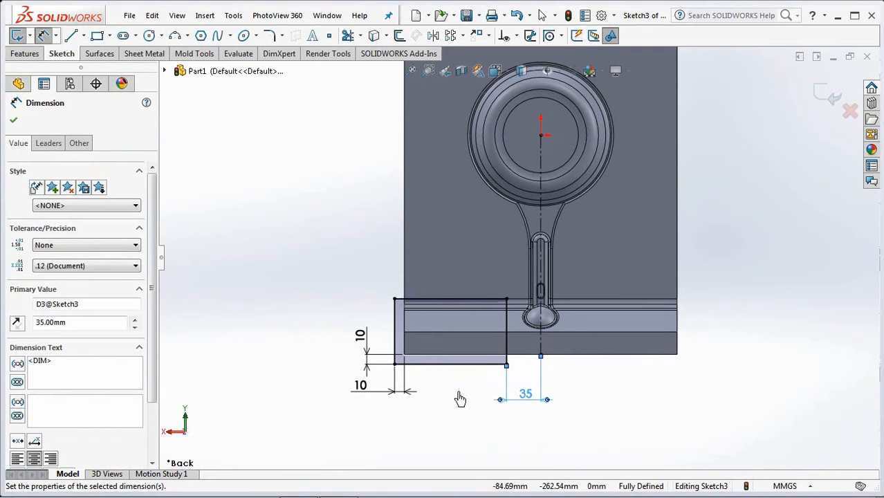
pyautogui.rightClick(306, 266)
pyautogui.click(332, 305)
# Mirror the rectangle's four lines about the vertical centerline and exit the sketch.
pyautogui.click(432, 36)
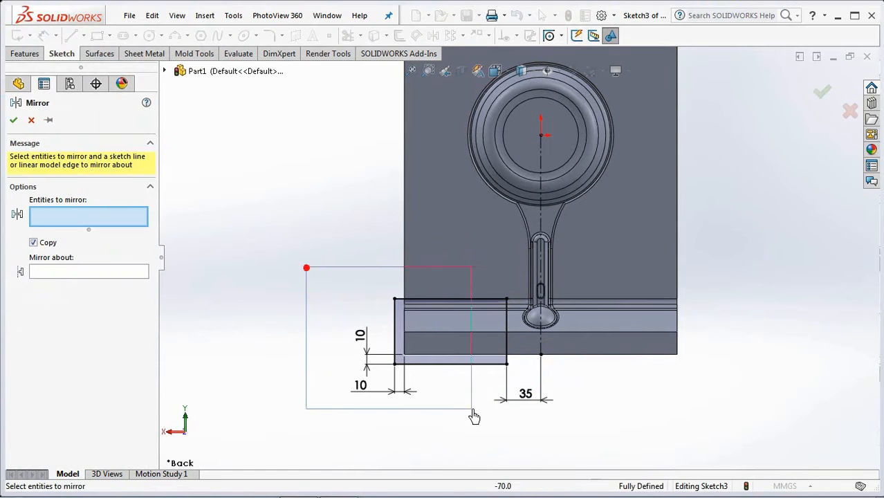
pyautogui.moveTo(432, 388); pyautogui.dragTo(516, 424)
pyautogui.click(111, 304)
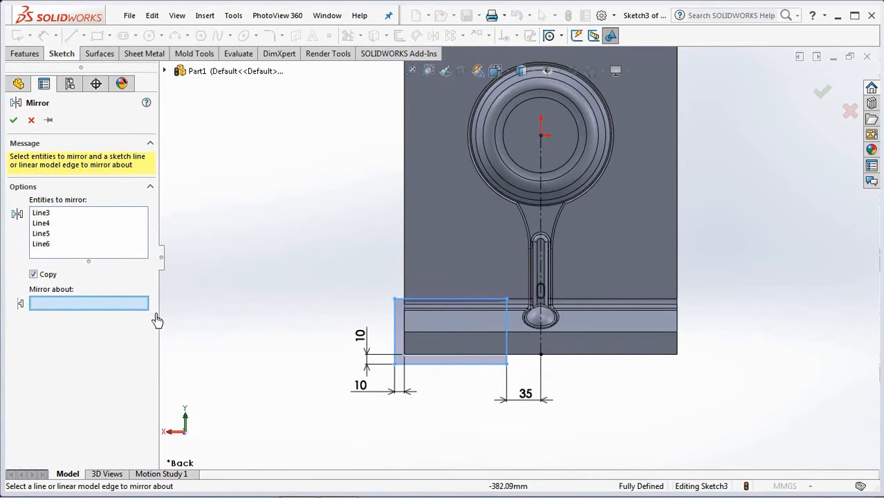
pyautogui.click(542, 346)
pyautogui.click(820, 95)
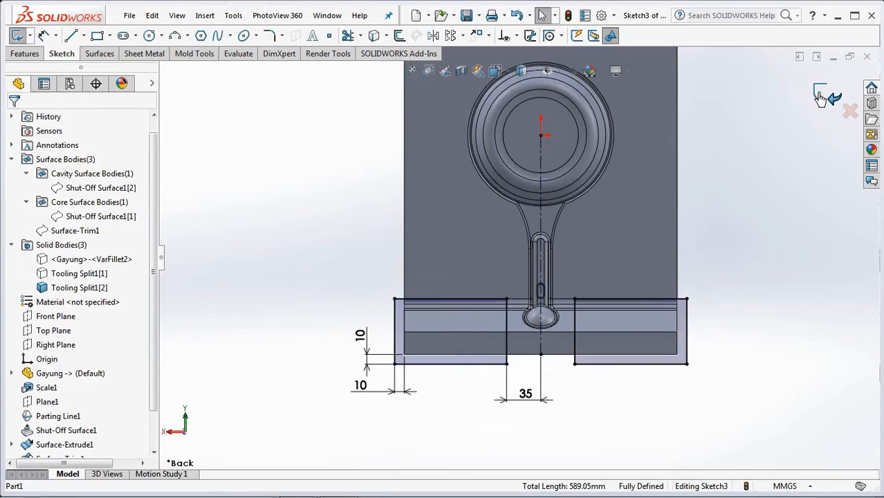
pyautogui.click(820, 97)
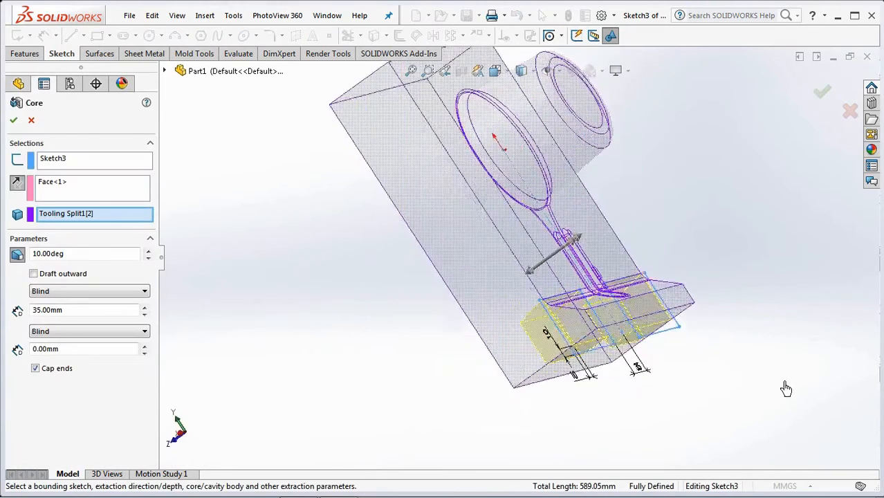
# Extract the two cores from Tooling Split1[2] in the reversed direction, Through All, with a 10° outward draft.
pyautogui.click(16, 184)
pyautogui.hotkey('ctrl', '1')
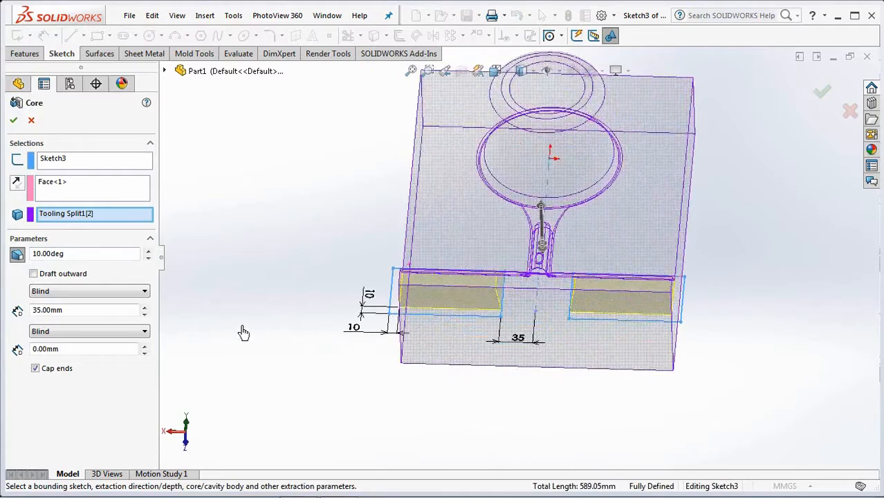
pyautogui.click(63, 291)
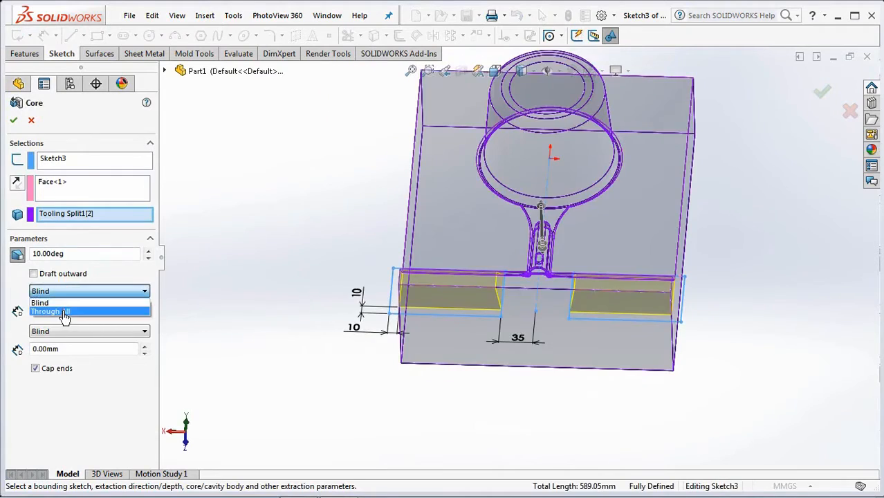
pyautogui.click(61, 310)
pyautogui.moveTo(413, 387); pyautogui.dragTo(280, 351, button='middle')
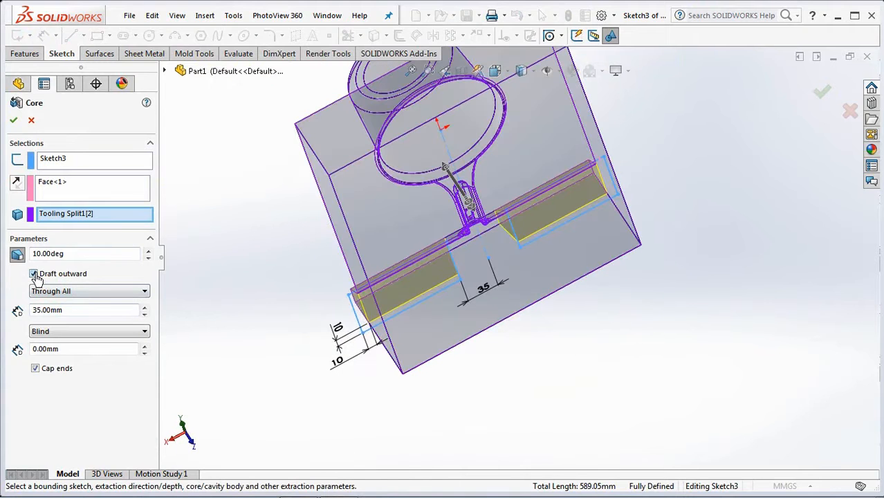
pyautogui.click(13, 120)
pyautogui.moveTo(271, 326); pyautogui.dragTo(556, 401, button='middle')
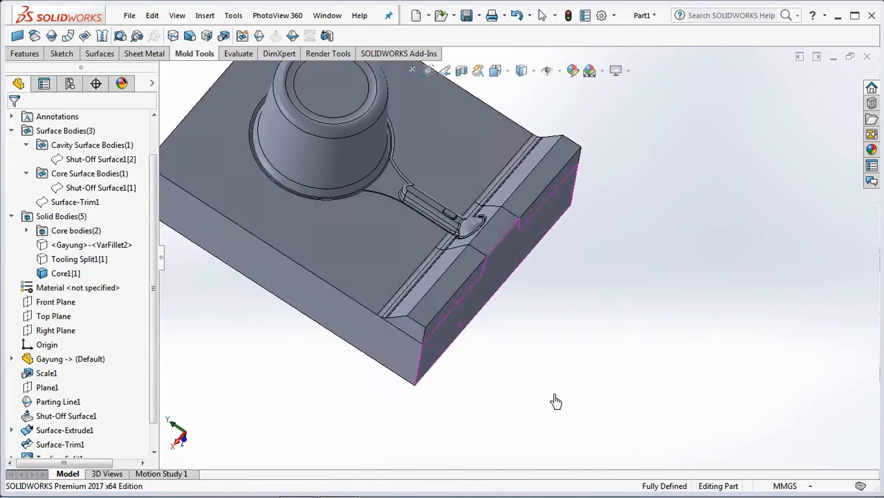
# Show the Tooling Split1[1] body and combine it with Core1[2] and Core1[3] using the Add operation.
pyautogui.click(41, 262)
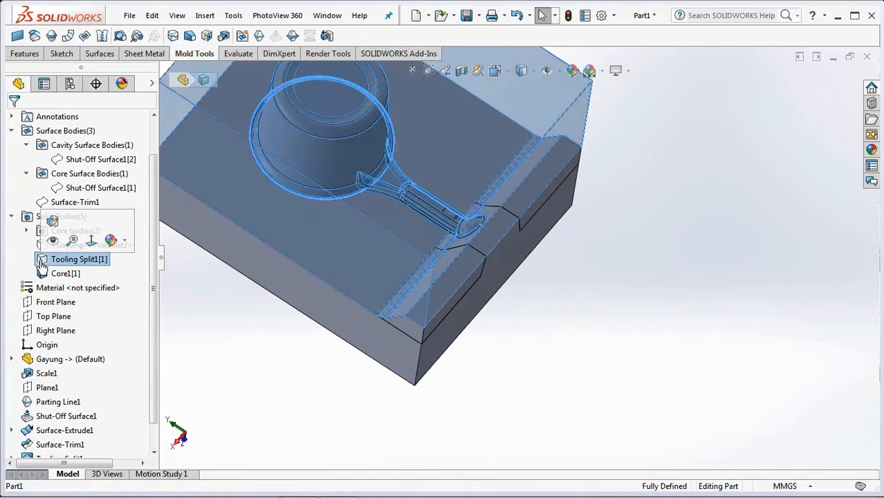
pyautogui.click(52, 240)
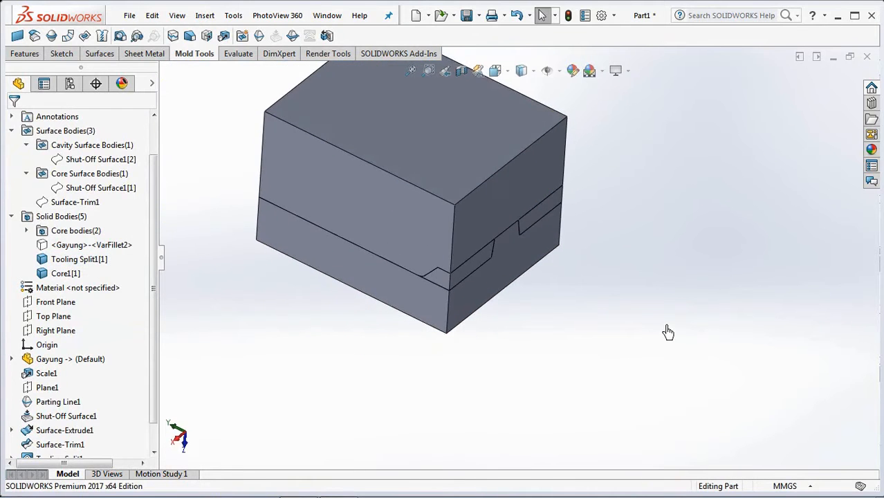
pyautogui.click(25, 56)
pyautogui.click(473, 36)
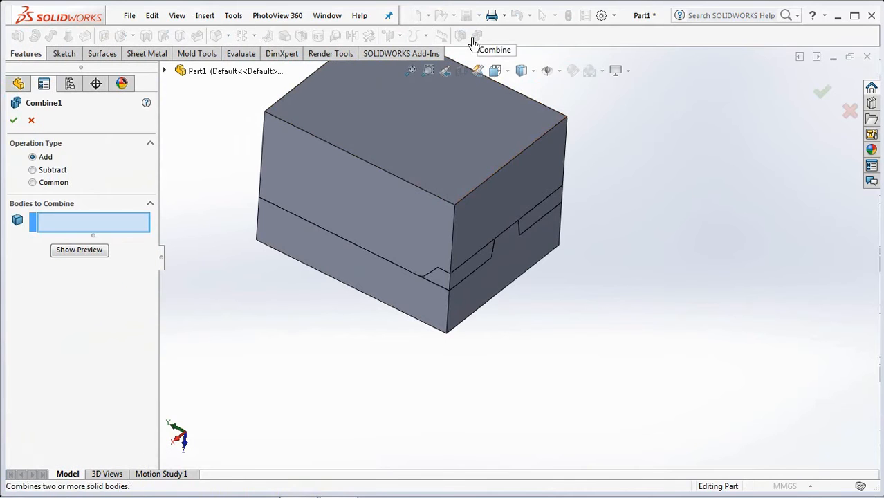
pyautogui.click(549, 221)
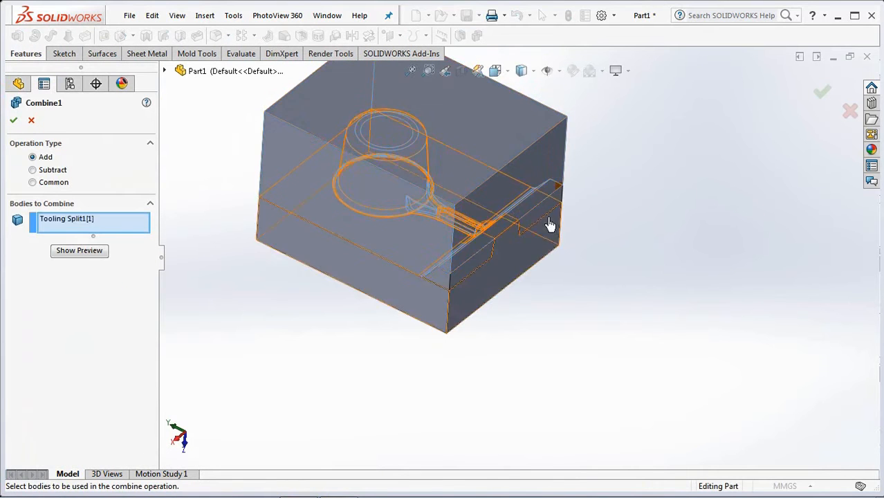
pyautogui.click(465, 279)
pyautogui.click(464, 281)
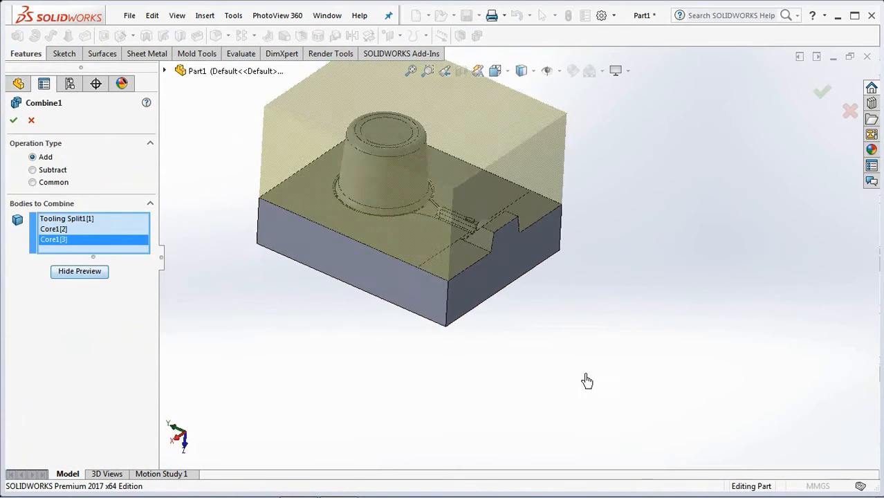
pyautogui.click(13, 121)
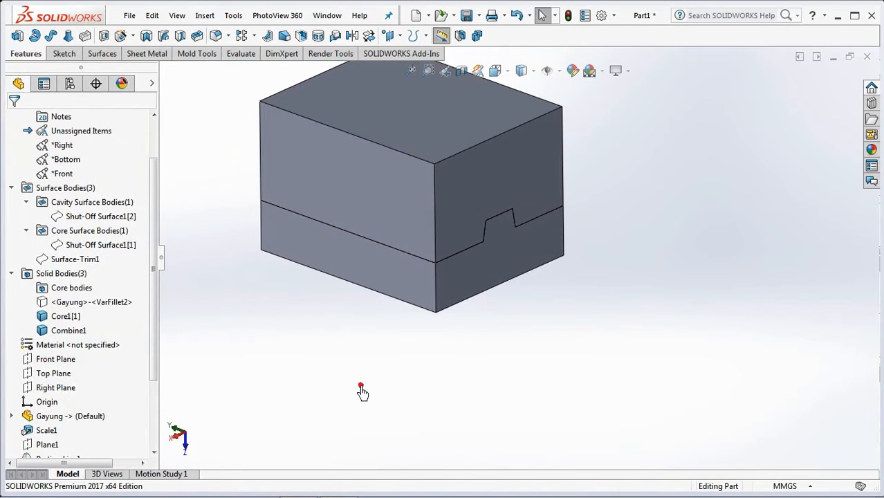
# Hide the Core1[1] body and view the exposed parting face of Combine1 straight on.
pyautogui.moveTo(362, 393); pyautogui.dragTo(371, 357, button='middle')
pyautogui.click(537, 161)
pyautogui.click(610, 115)
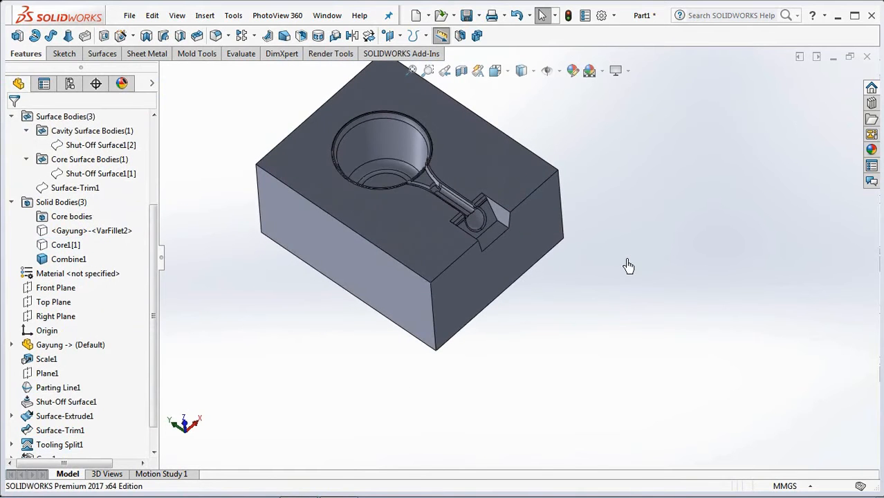
pyautogui.click(505, 174)
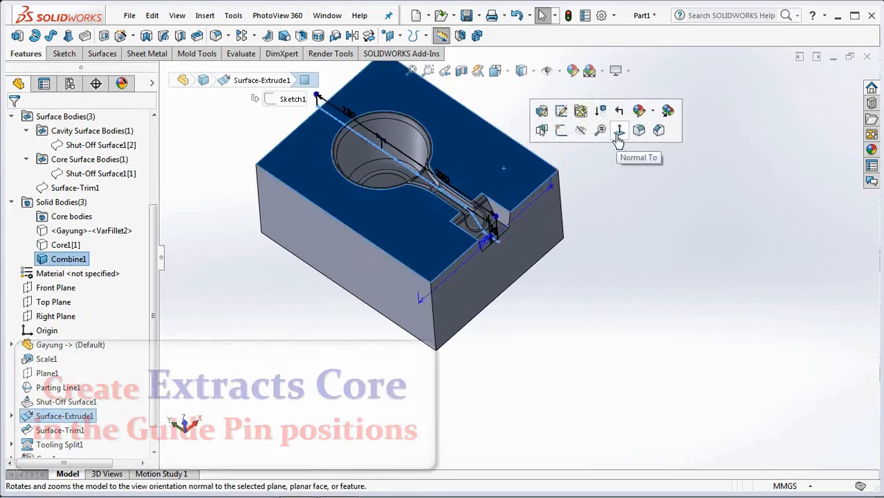
pyautogui.click(617, 137)
pyautogui.click(753, 225)
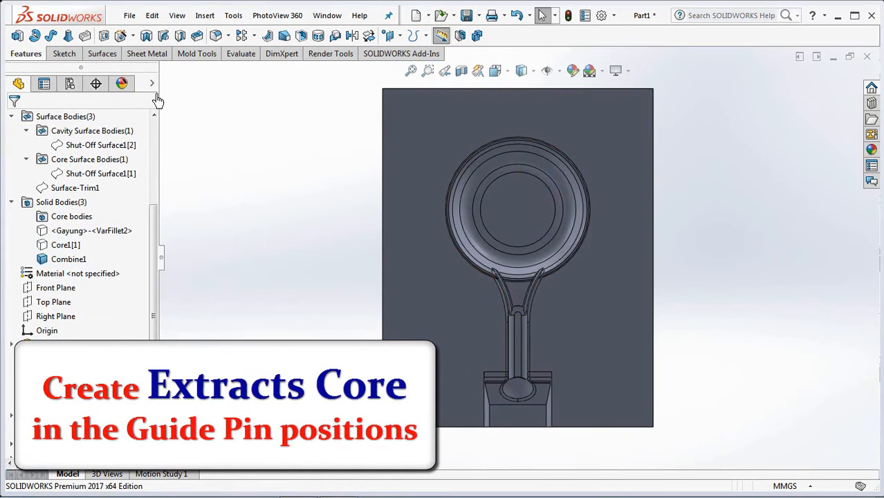
# Start a Core sketch on the parting face and draw a vertical centerline between the midpoints of the block's short edges.
pyautogui.click(197, 54)
pyautogui.click(326, 37)
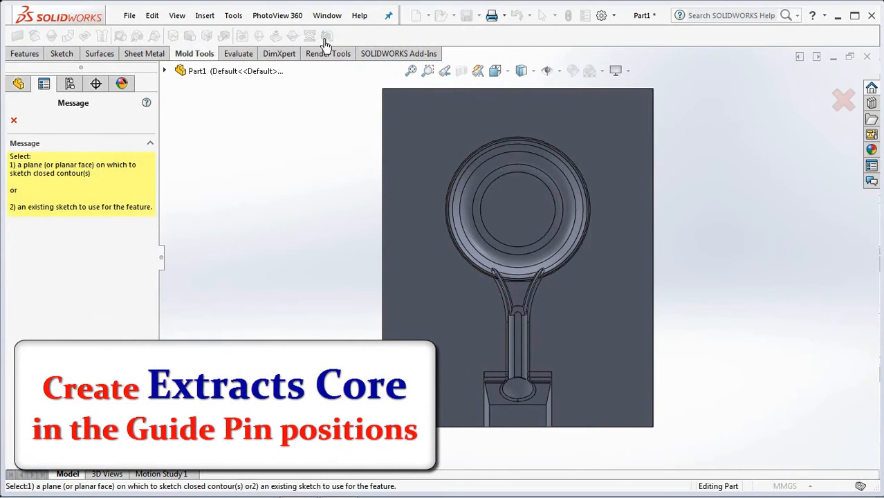
pyautogui.click(436, 310)
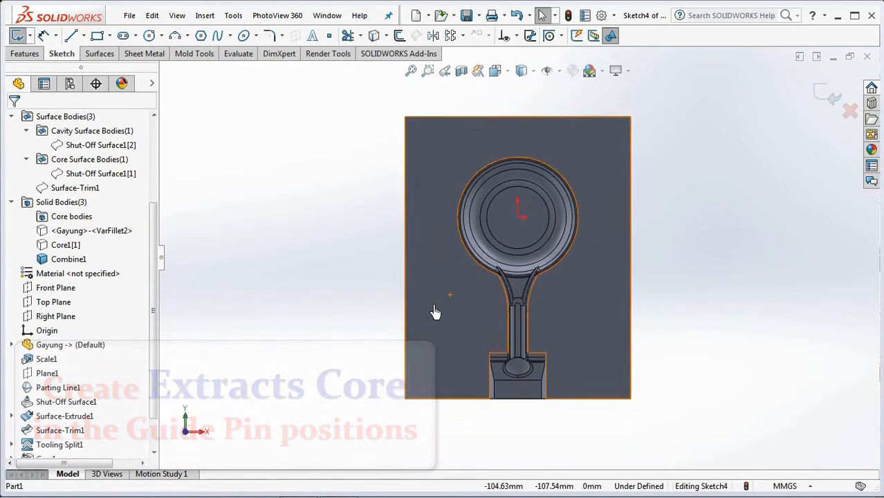
pyautogui.click(82, 37)
pyautogui.click(95, 69)
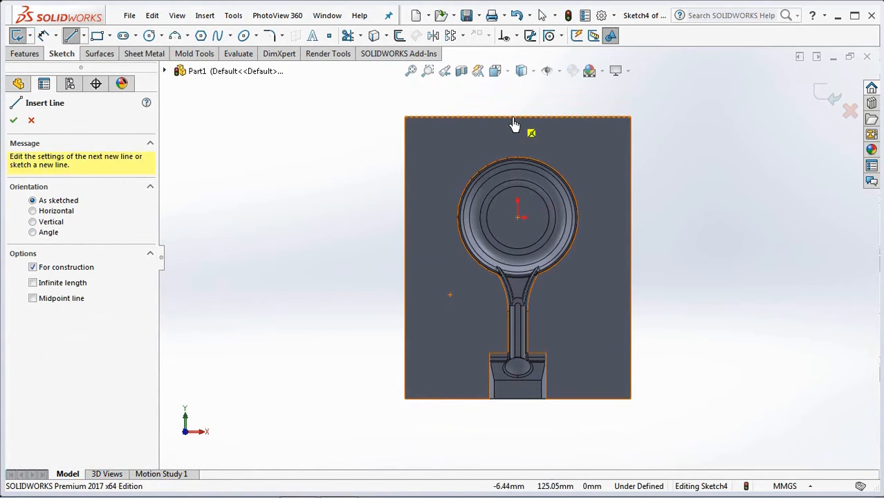
pyautogui.click(518, 117)
pyautogui.click(518, 399)
pyautogui.rightClick(518, 403)
pyautogui.click(564, 335)
# Draw a horizontal centerline between the midpoints of the block's two long edges.
pyautogui.rightClick(722, 252)
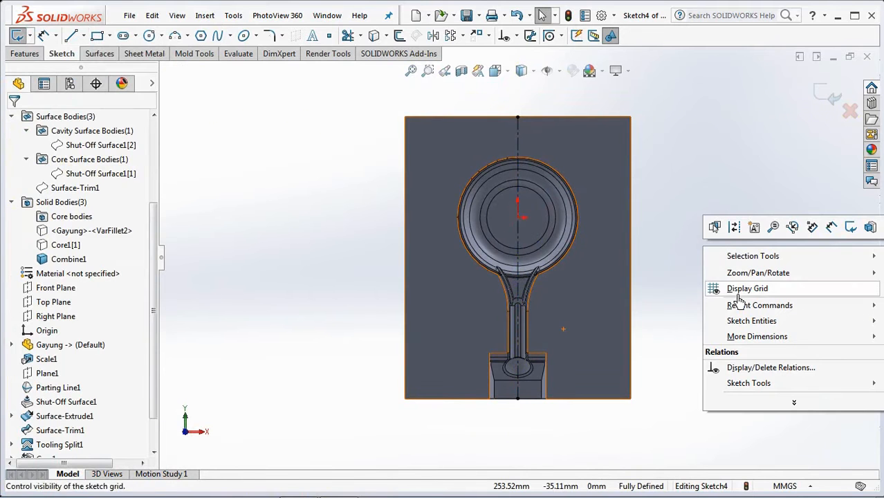
pyautogui.moveTo(740, 313)
pyautogui.click(615, 305)
pyautogui.click(406, 258)
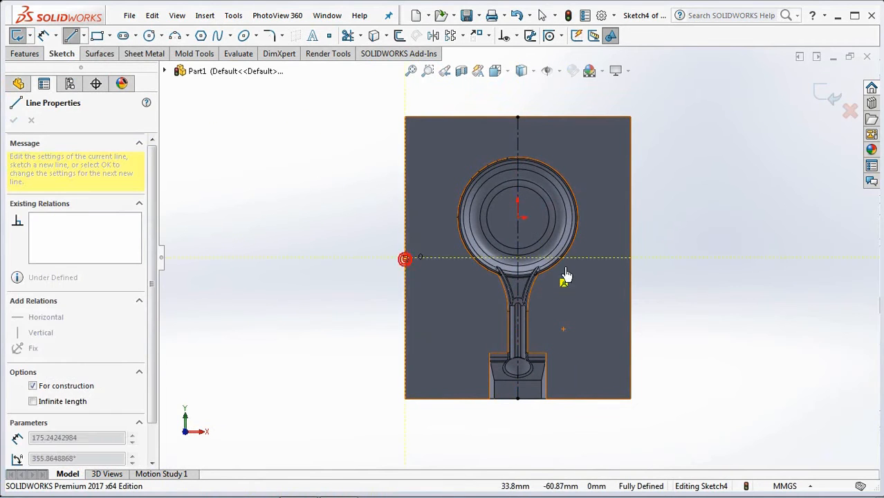
pyautogui.click(630, 258)
pyautogui.rightClick(630, 258)
pyautogui.click(657, 267)
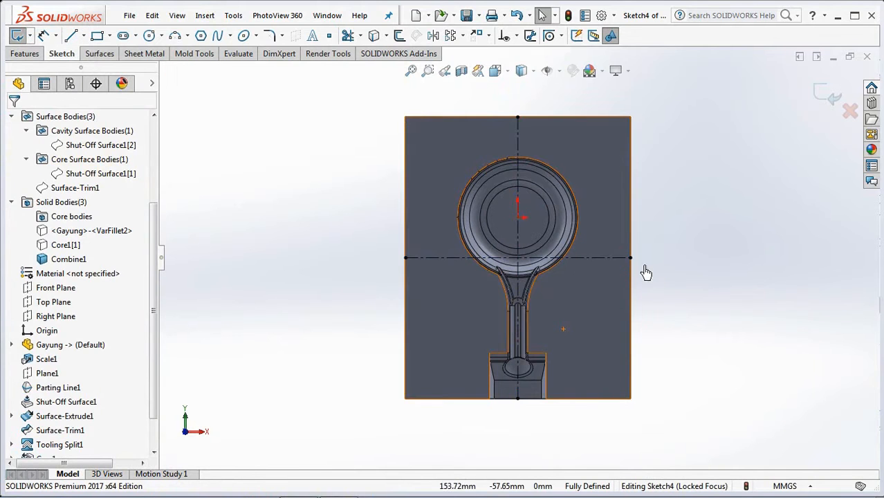
# Sketch a rectangle about 77 mm wide overlapping one block corner on the bowl side and make its four sides equal.
pyautogui.click(97, 36)
pyautogui.click(394, 104)
pyautogui.click(457, 164)
pyautogui.rightClick(458, 166)
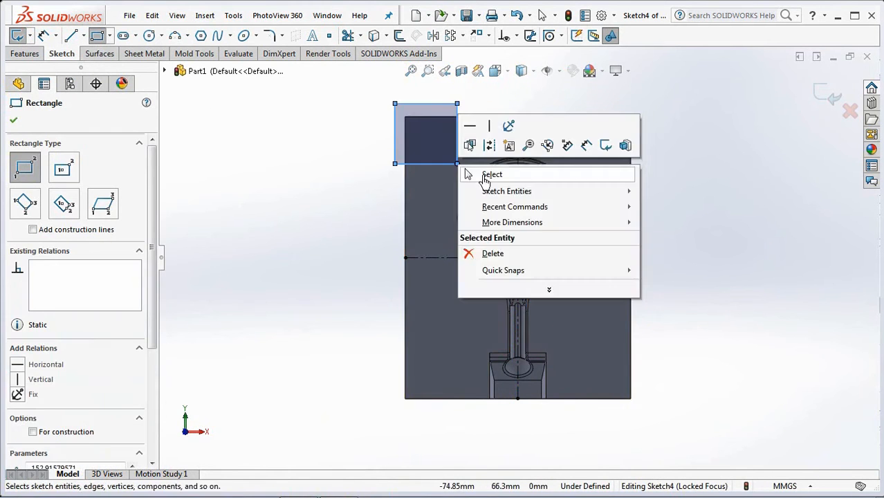
pyautogui.click(477, 174)
pyautogui.click(505, 36)
pyautogui.click(518, 67)
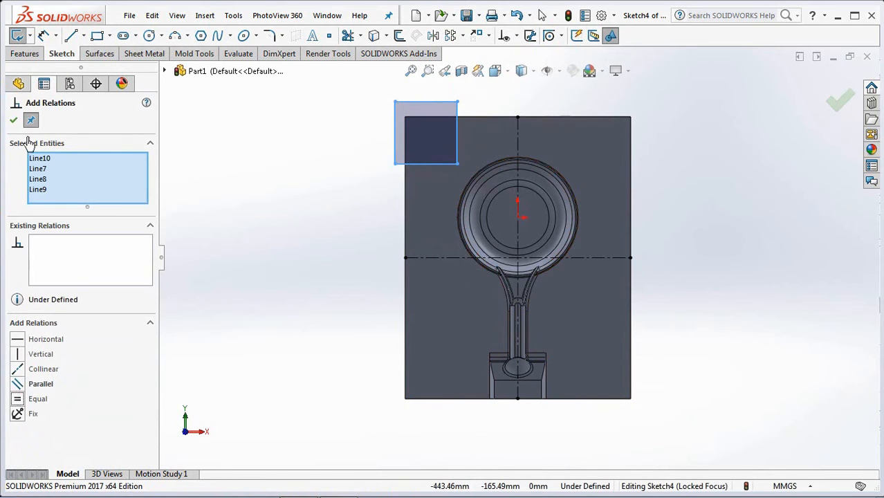
pyautogui.click(14, 120)
# Dimension the square's overhang at 10 mm beyond both the bowl-side edge and the adjacent long edge of the block.
pyautogui.click(42, 36)
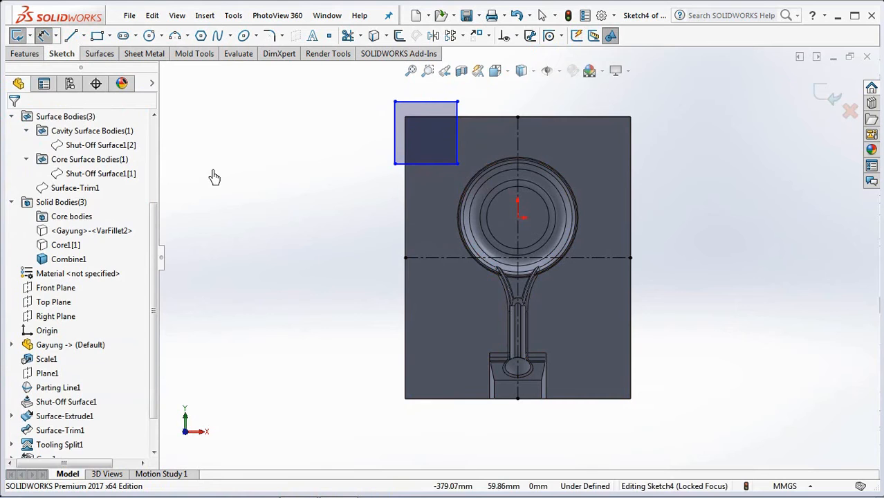
pyautogui.click(407, 118)
pyautogui.click(425, 102)
pyautogui.click(360, 111)
pyautogui.write('10.00mm')
pyautogui.click(318, 84)
pyautogui.click(404, 150)
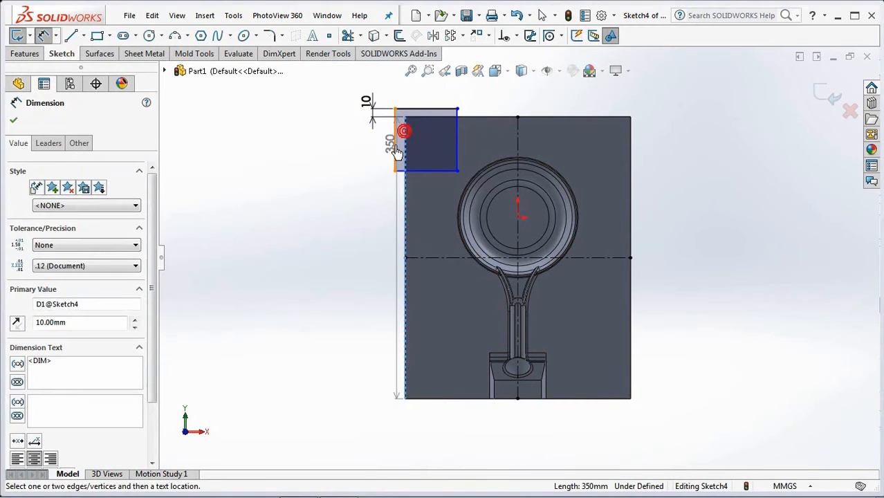
pyautogui.click(396, 146)
pyautogui.click(408, 93)
pyautogui.write('10')
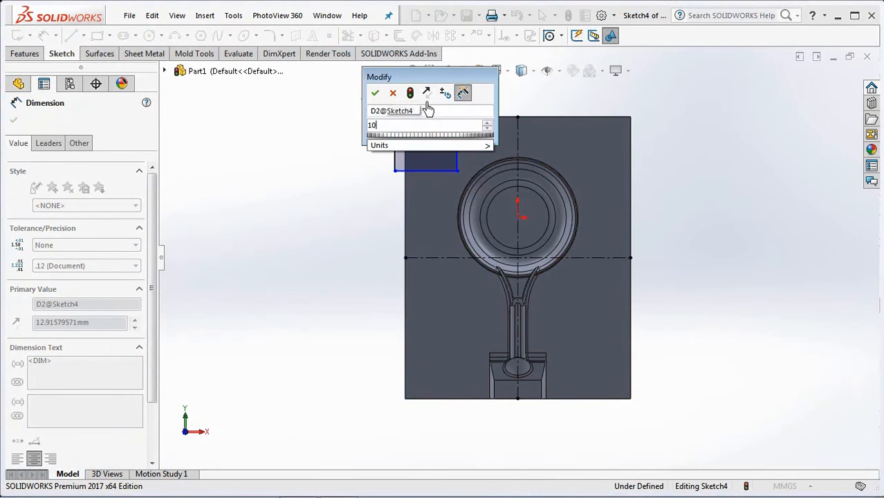
pyautogui.click(374, 92)
# Dimension the square's side length at 75 mm and end dimensioning.
pyautogui.click(398, 145)
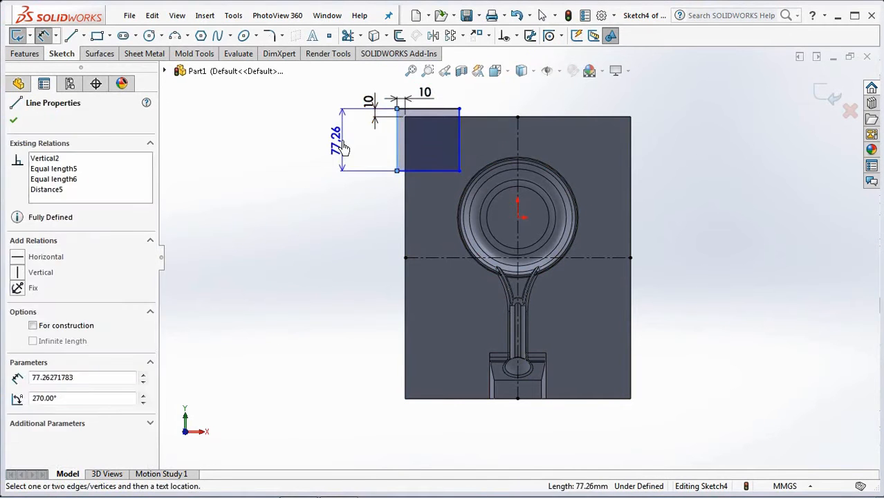
pyautogui.click(342, 146)
pyautogui.write('75')
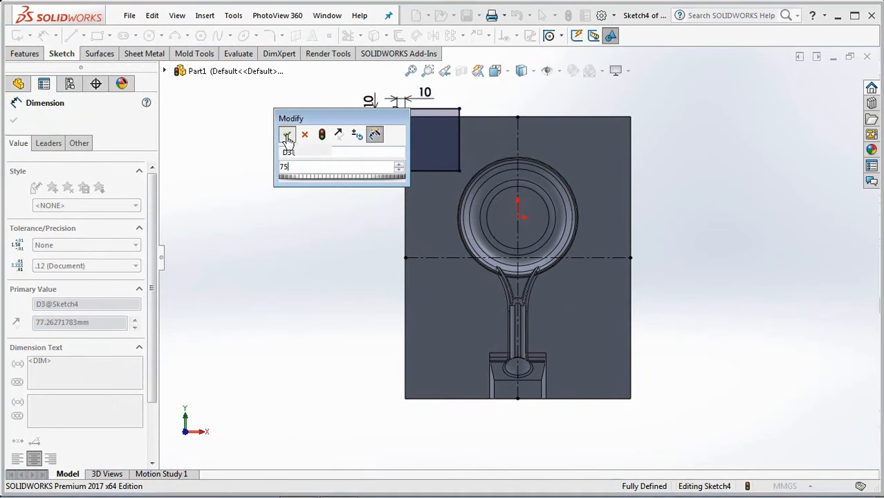
pyautogui.click(287, 135)
pyautogui.rightClick(287, 141)
pyautogui.click(312, 175)
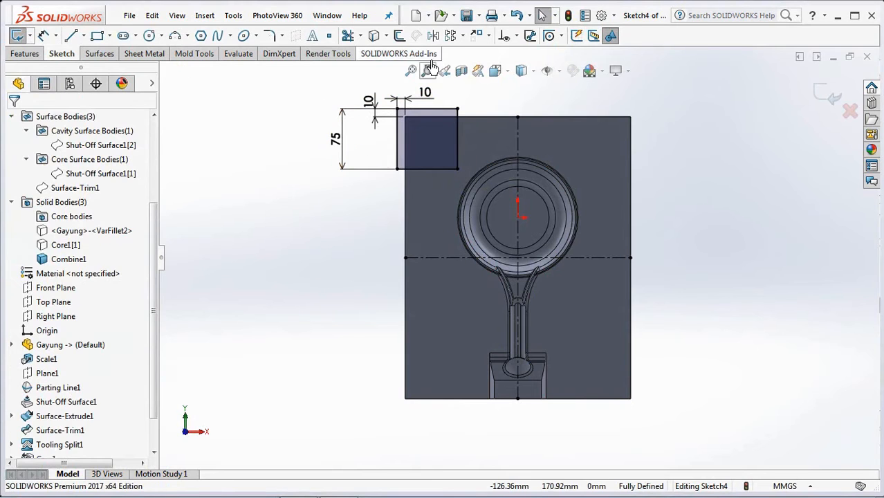
# Mirror the square's four lines about the vertical centerline.
pyautogui.click(433, 36)
pyautogui.moveTo(383, 119); pyautogui.dragTo(479, 195)
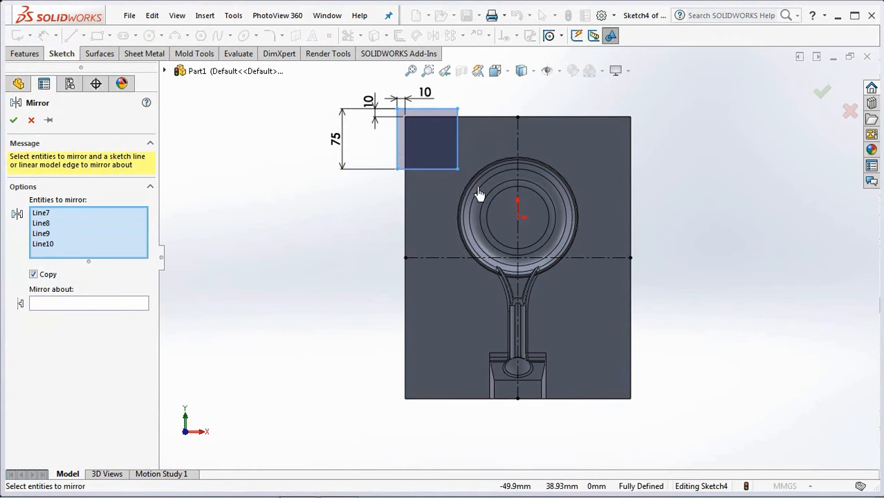
pyautogui.click(115, 304)
pyautogui.click(519, 155)
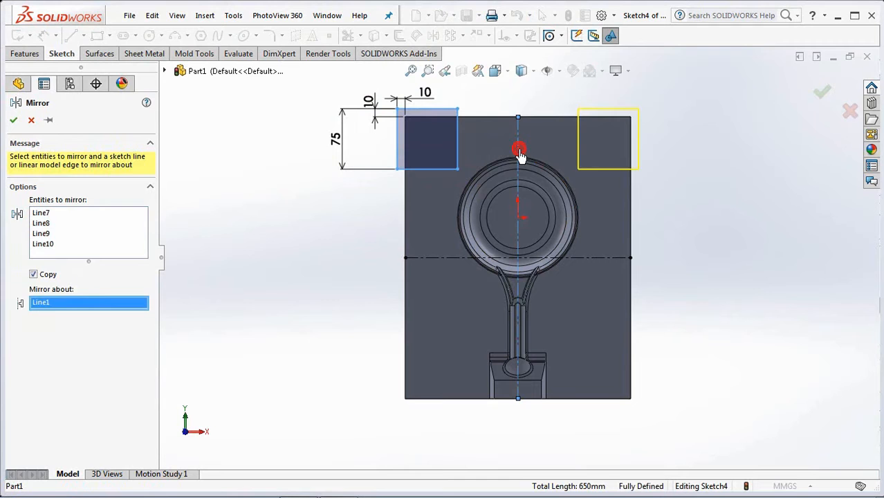
pyautogui.click(822, 93)
# Mirror both corner squares about the horizontal centerline and exit the sketch.
pyautogui.click(434, 37)
pyautogui.moveTo(283, 72); pyautogui.dragTo(662, 197)
pyautogui.click(131, 345)
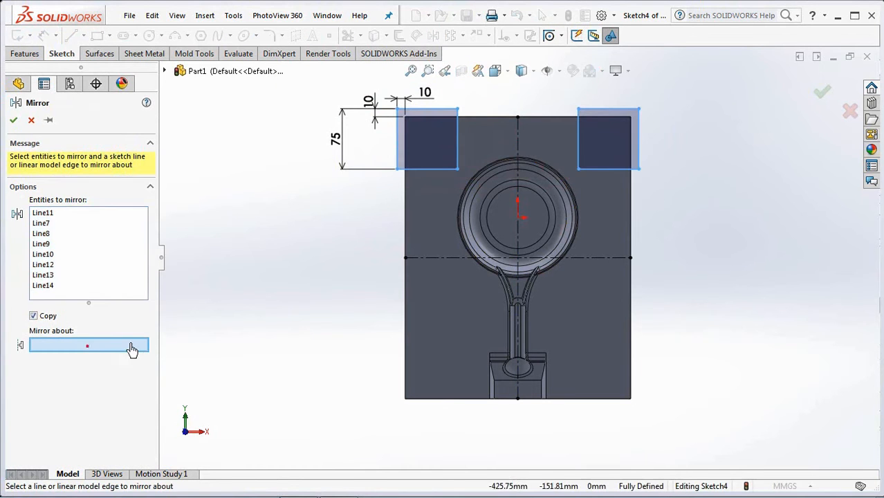
pyautogui.click(603, 259)
pyautogui.click(822, 96)
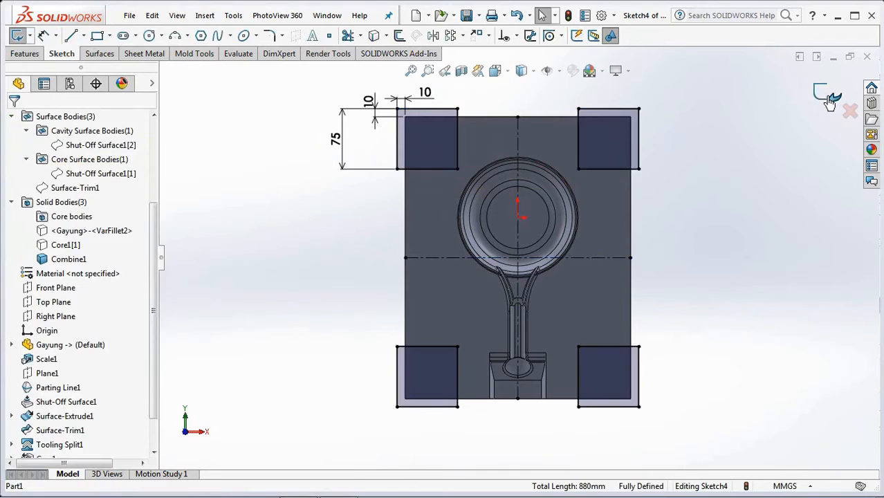
pyautogui.click(827, 98)
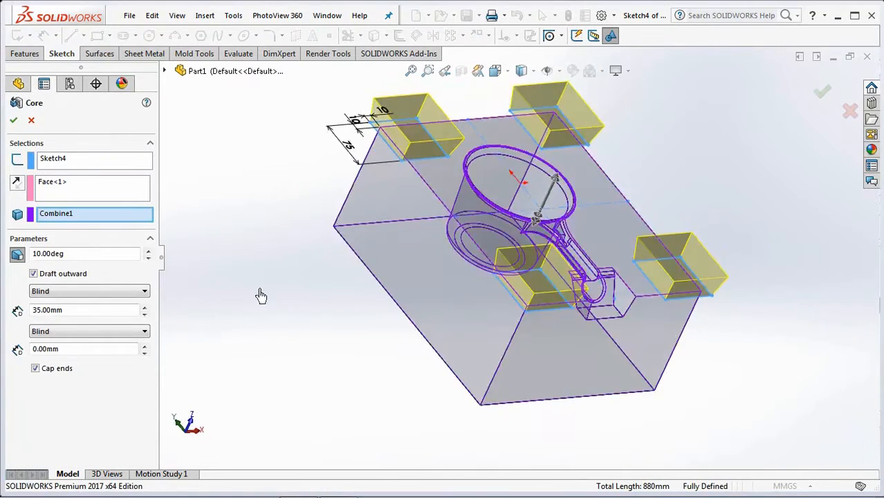
# Extract the four corner cores from Combine1 in the reversed direction, Blind 35 mm deep, with a 10° inward draft.
pyautogui.click(16, 184)
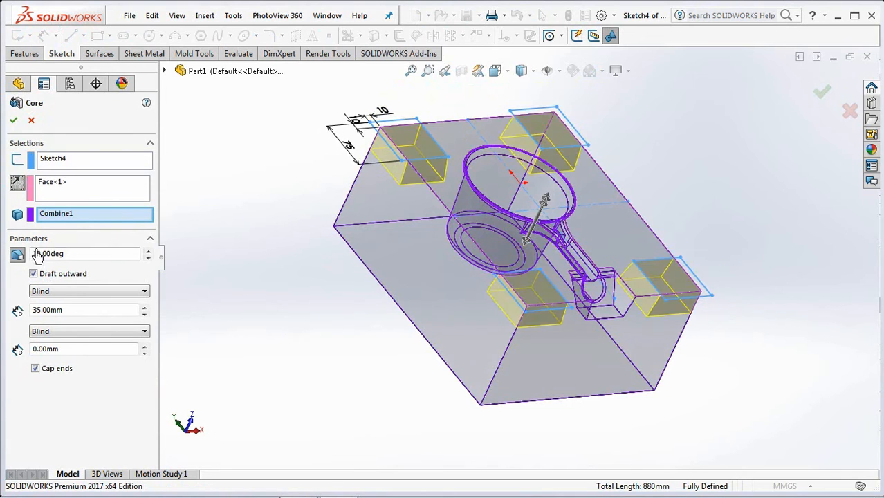
pyautogui.click(33, 274)
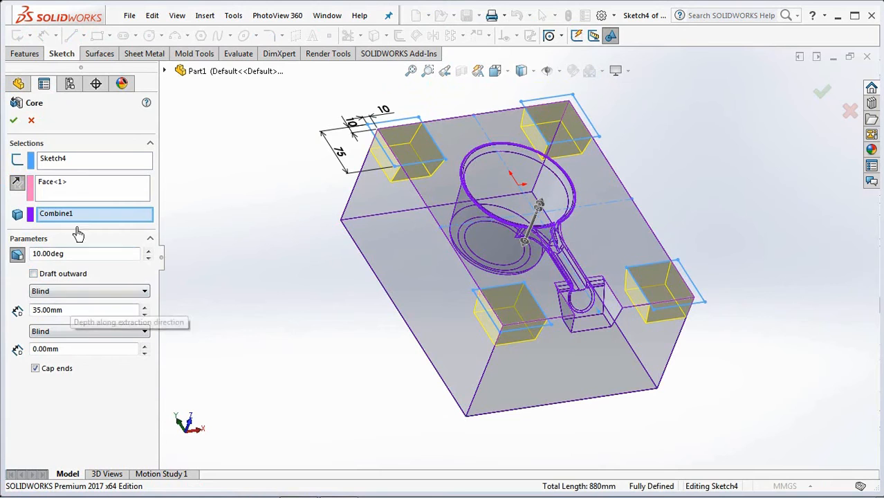
pyautogui.click(14, 121)
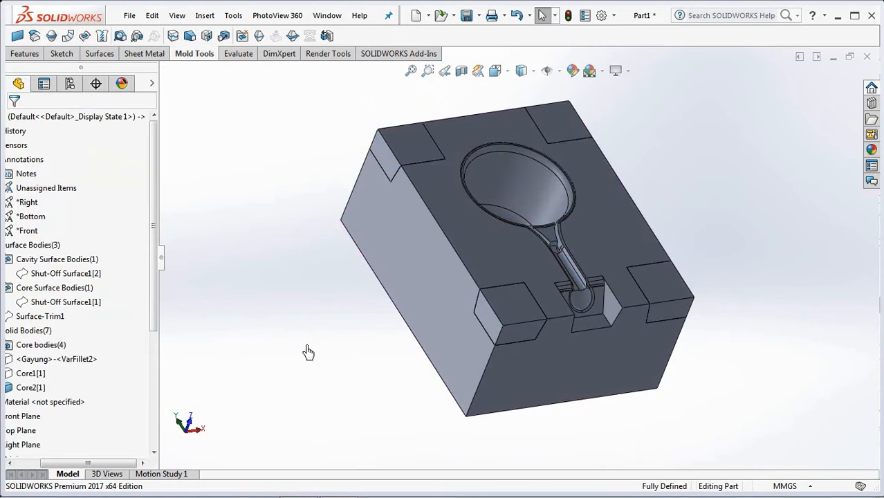
# Show the hidden Core1[1] solid body above the lower mold half.
pyautogui.moveTo(88, 463); pyautogui.dragTo(64, 462)
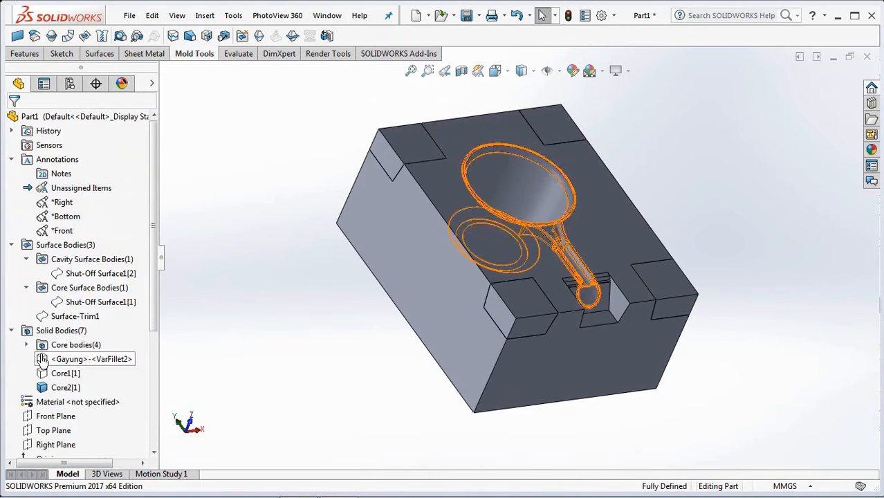
pyautogui.click(59, 373)
pyautogui.click(51, 354)
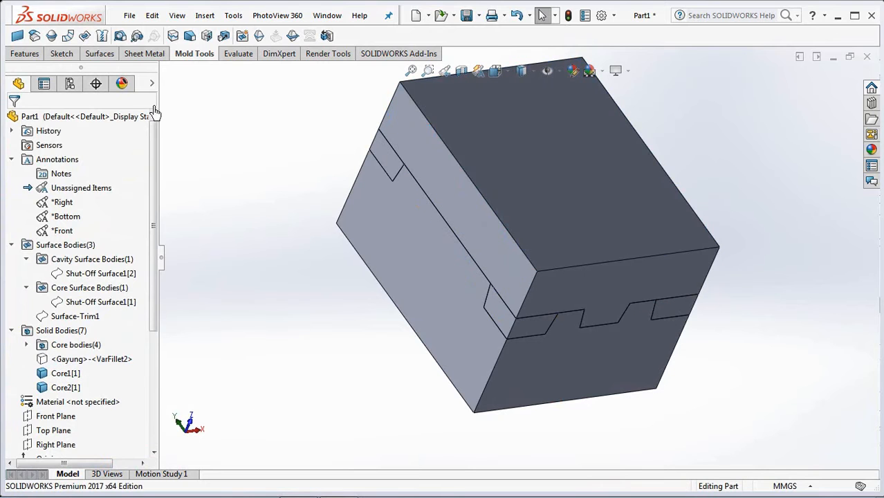
# Combine Core1[1] with the four corner cores, Core2[2] to Core2[5], using the Add operation.
pyautogui.click(15, 55)
pyautogui.click(476, 35)
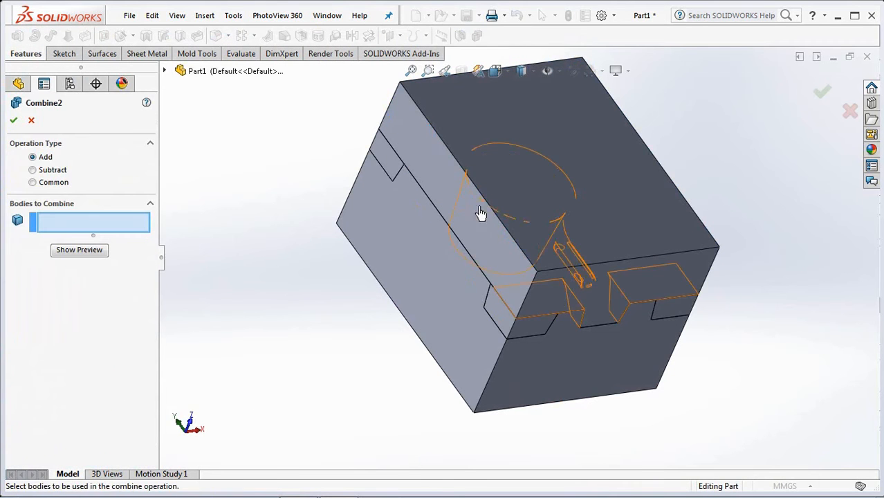
pyautogui.click(558, 320)
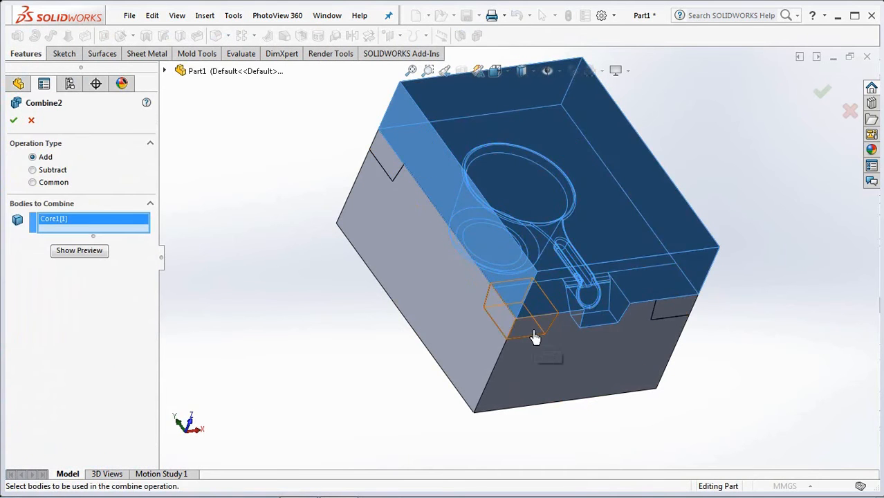
pyautogui.click(545, 334)
pyautogui.click(680, 320)
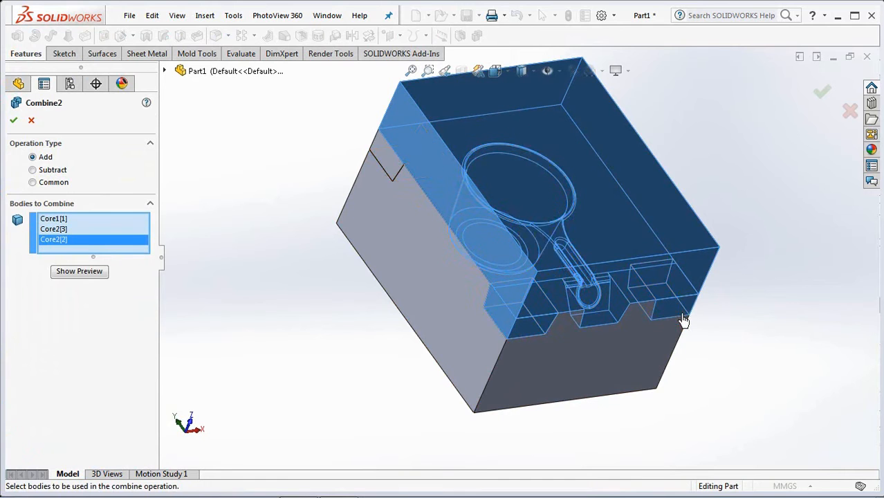
pyautogui.moveTo(315, 201); pyautogui.dragTo(511, 378, button='middle')
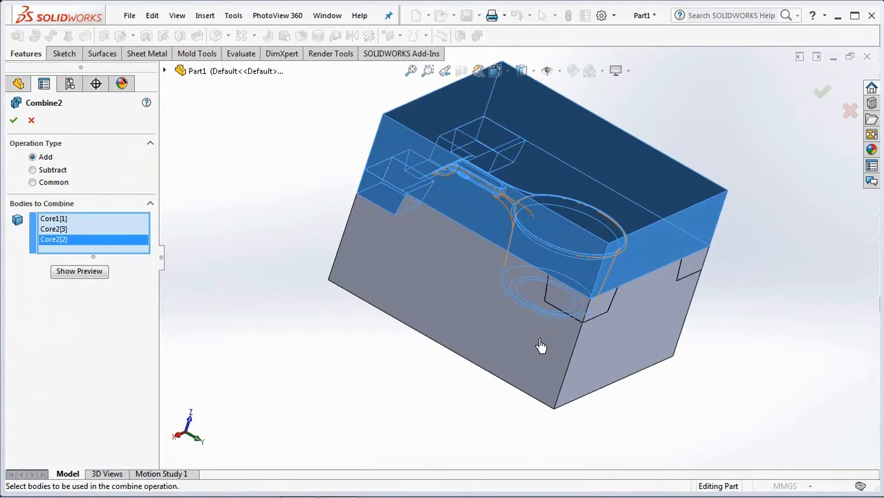
pyautogui.click(607, 310)
pyautogui.click(700, 267)
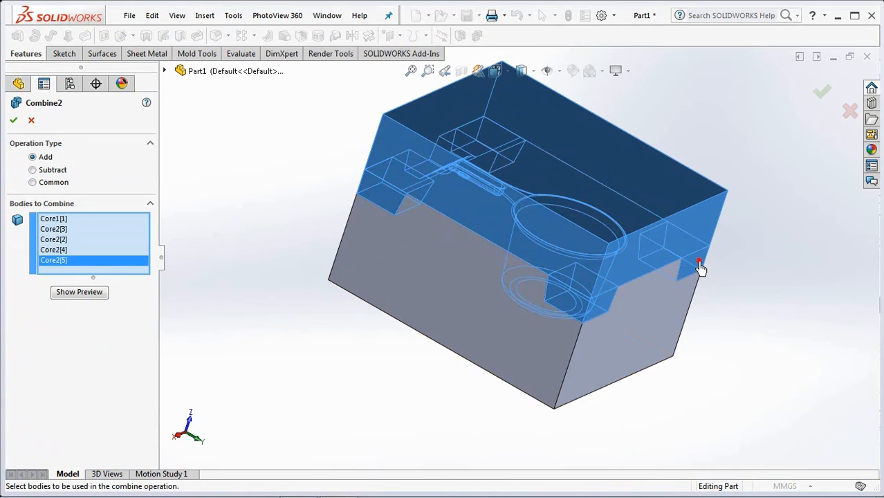
pyautogui.click(79, 291)
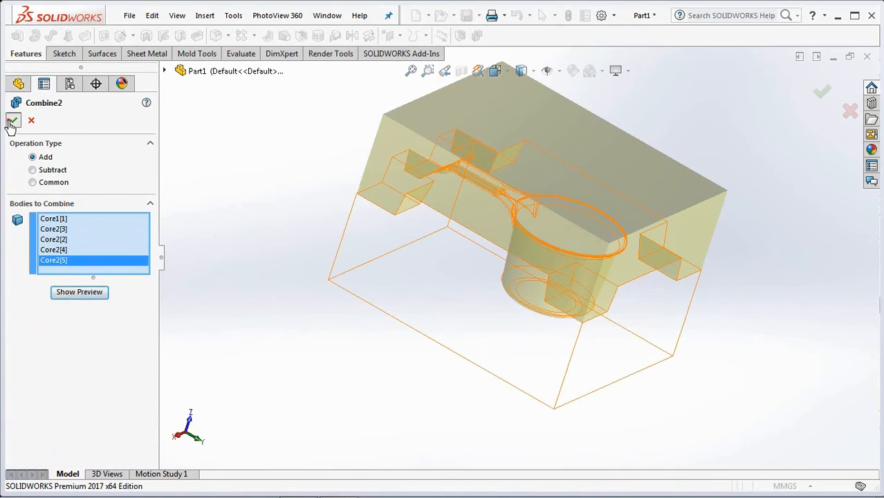
pyautogui.click(12, 121)
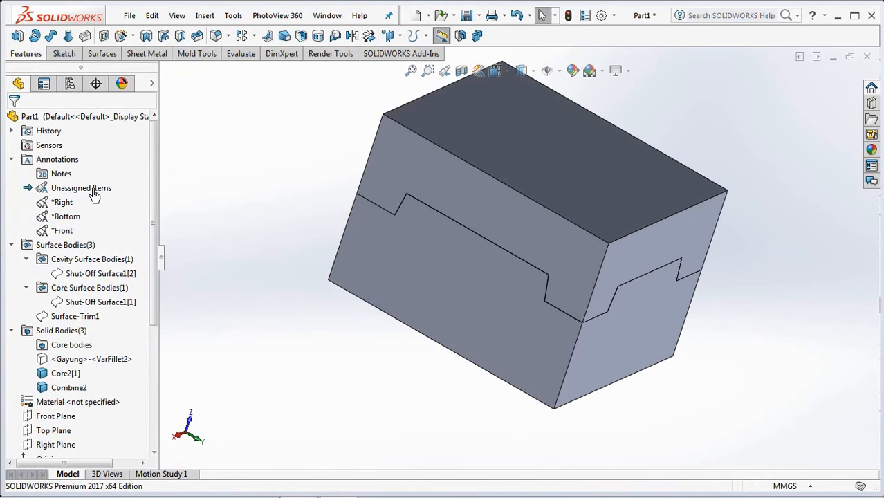
# Hide the combined upper mold half to expose the Core2[1] body with its corner pockets.
pyautogui.click(393, 180)
pyautogui.click(475, 136)
pyautogui.moveTo(318, 403); pyautogui.dragTo(319, 441, button='middle')
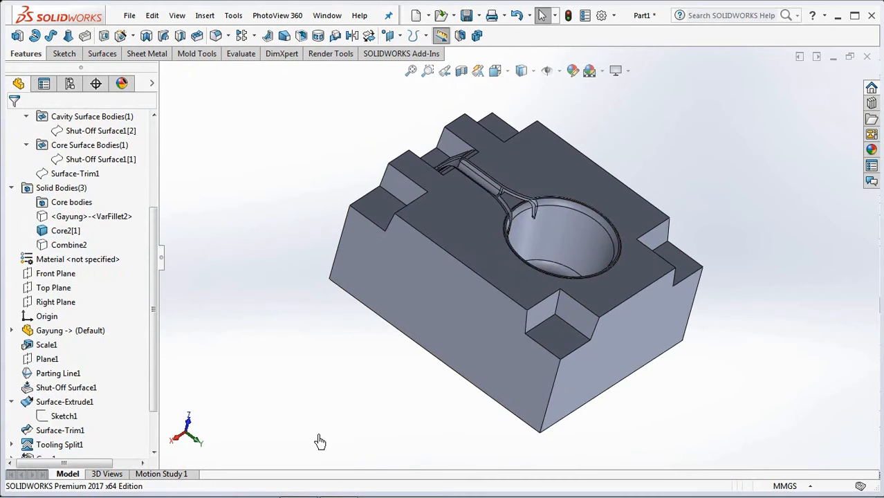
# Fillet the inner vertical corner edge of each of the four corner pockets with a 15 mm radius.
pyautogui.click(215, 36)
pyautogui.write('15')
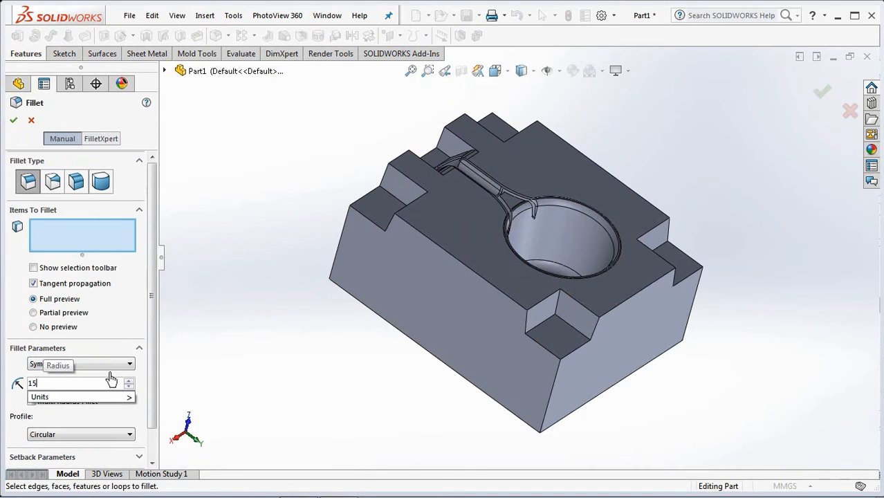
pyautogui.click(559, 317)
pyautogui.moveTo(627, 296); pyautogui.dragTo(557, 391, button='middle')
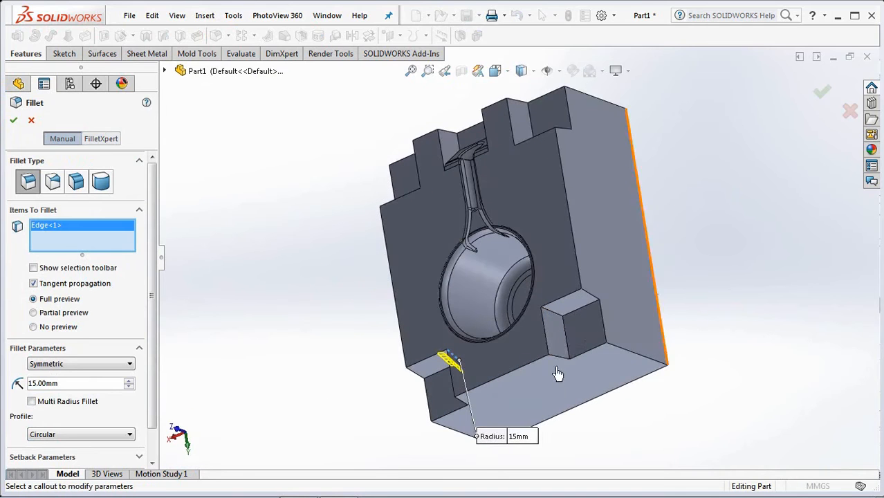
pyautogui.click(556, 317)
pyautogui.moveTo(540, 298); pyautogui.dragTo(535, 247, button='middle')
pyautogui.scroll(-3, 540, 236)
pyautogui.click(531, 234)
pyautogui.click(295, 229)
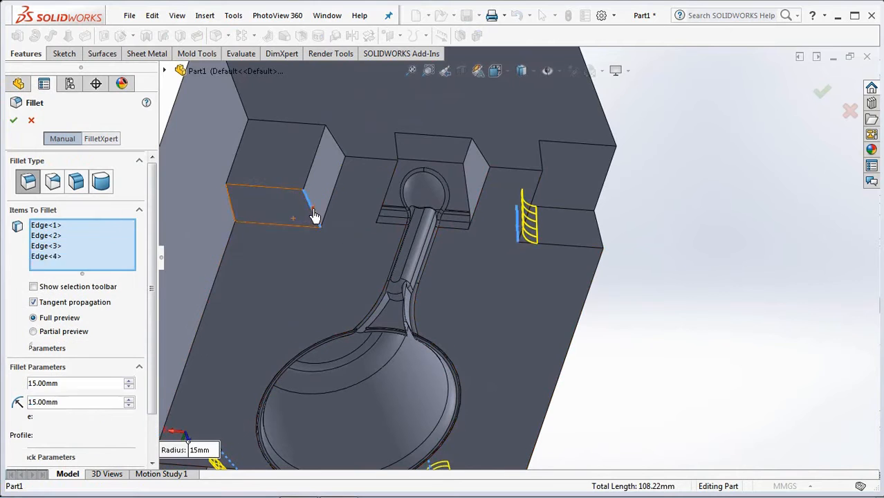
pyautogui.click(12, 123)
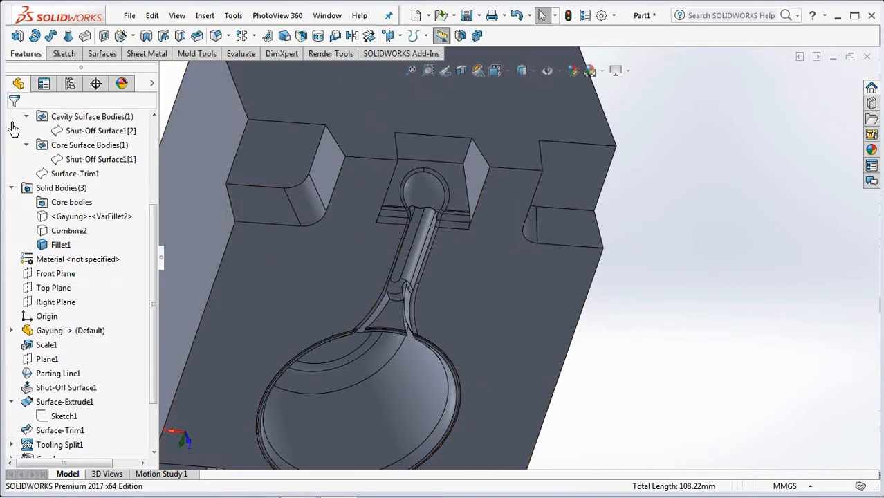
# Set up a 4 mm fillet on the rims of the two handle-side corner pockets and the handle pocket's two side rim edges.
pyautogui.click(215, 36)
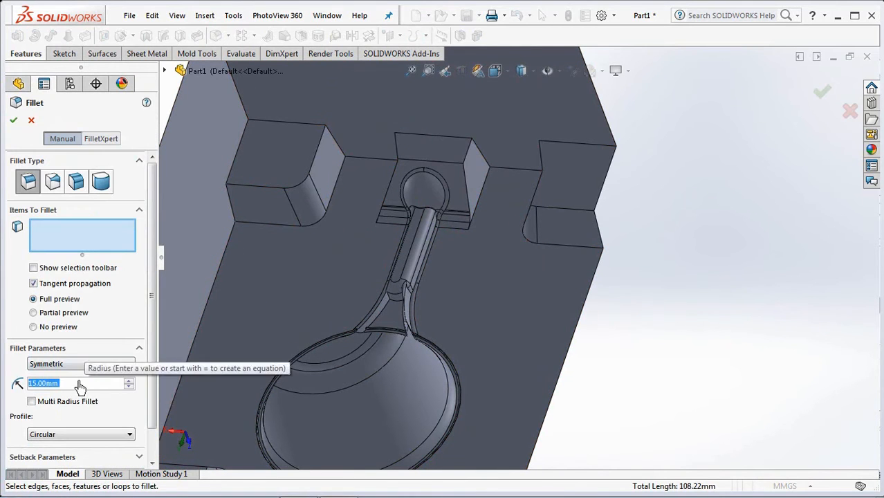
pyautogui.write('4')
pyautogui.click(257, 224)
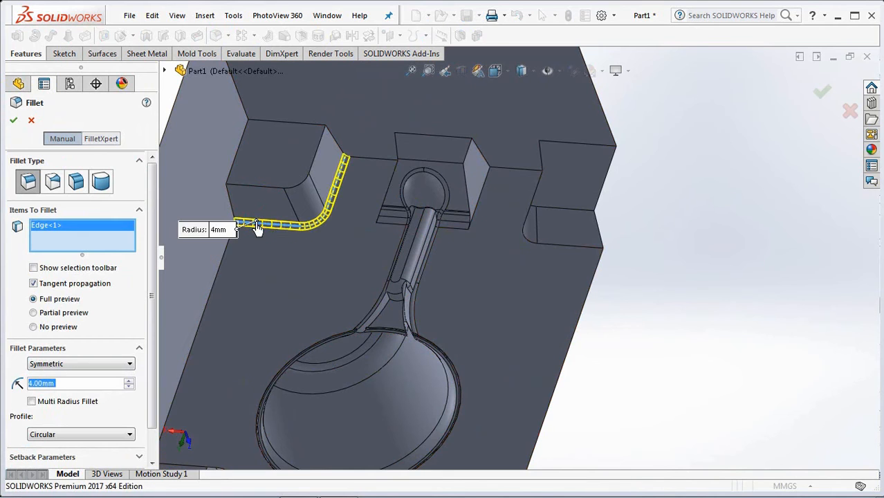
pyautogui.click(482, 197)
pyautogui.click(392, 183)
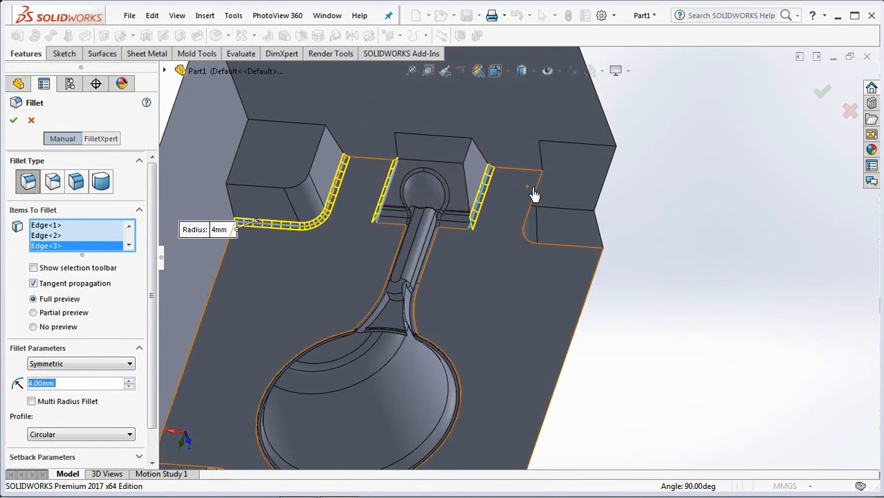
pyautogui.click(566, 248)
# Add the rims of the two corner pockets at the bowl end to the 4 mm fillet and apply it.
pyautogui.moveTo(566, 248); pyautogui.dragTo(542, 203, button='middle')
pyautogui.scroll(4, 542, 193)
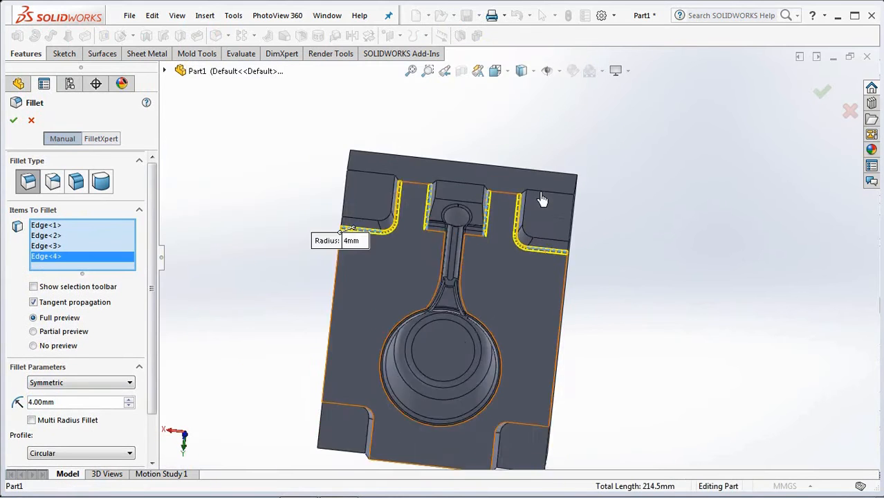
pyautogui.scroll(-1, 531, 413)
pyautogui.moveTo(532, 414); pyautogui.dragTo(524, 371, button='middle')
pyautogui.scroll(-3, 526, 376)
pyautogui.click(470, 372)
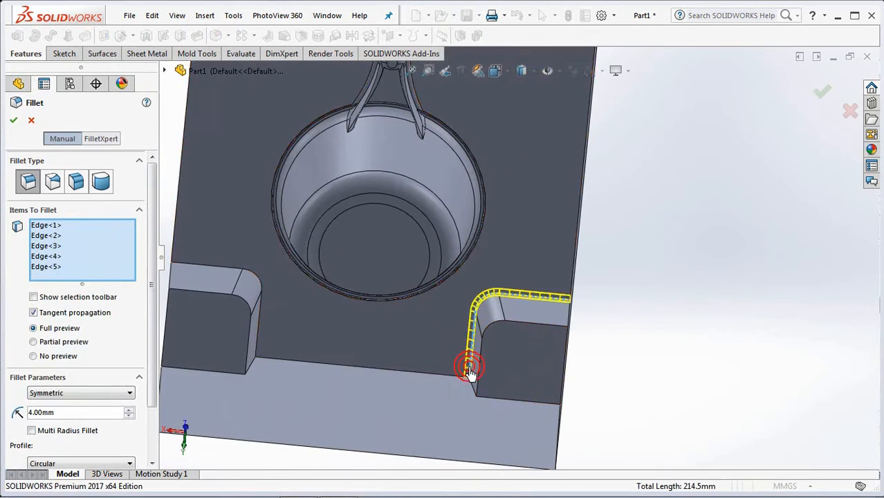
pyautogui.scroll(1, 469, 374)
pyautogui.click(301, 342)
pyautogui.click(13, 122)
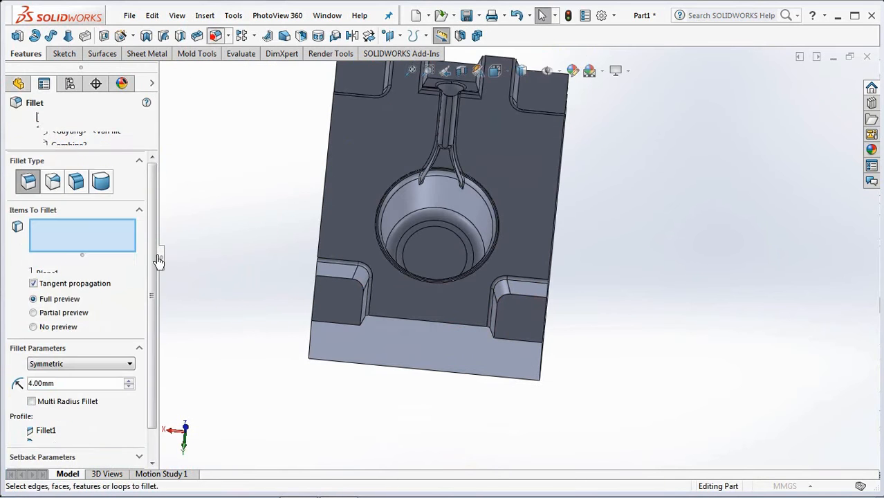
# Set up a 1.5 mm fillet on the inner floor edges of all four corner pockets.
pyautogui.write('1,5')
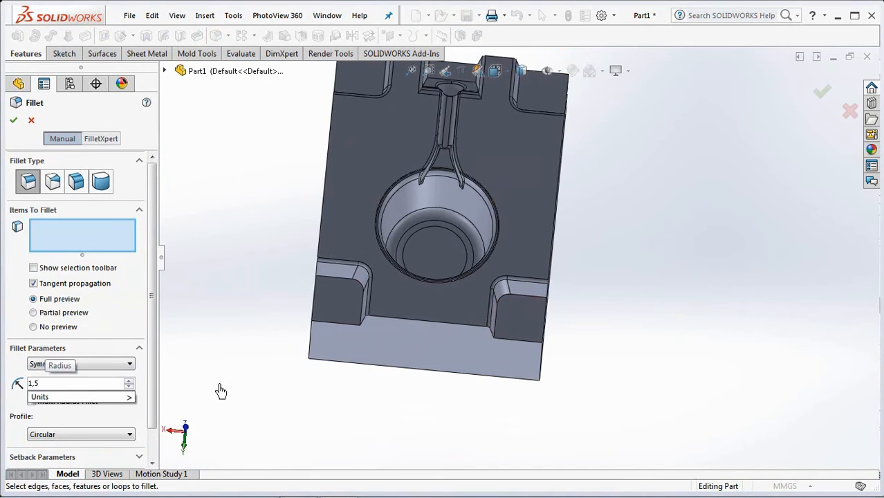
pyautogui.moveTo(352, 332); pyautogui.dragTo(477, 370, button='middle')
pyautogui.click(379, 327)
pyautogui.click(489, 340)
pyautogui.moveTo(489, 340); pyautogui.dragTo(521, 282, button='middle')
pyautogui.scroll(-5, 521, 158)
pyautogui.click(505, 188)
pyautogui.click(218, 190)
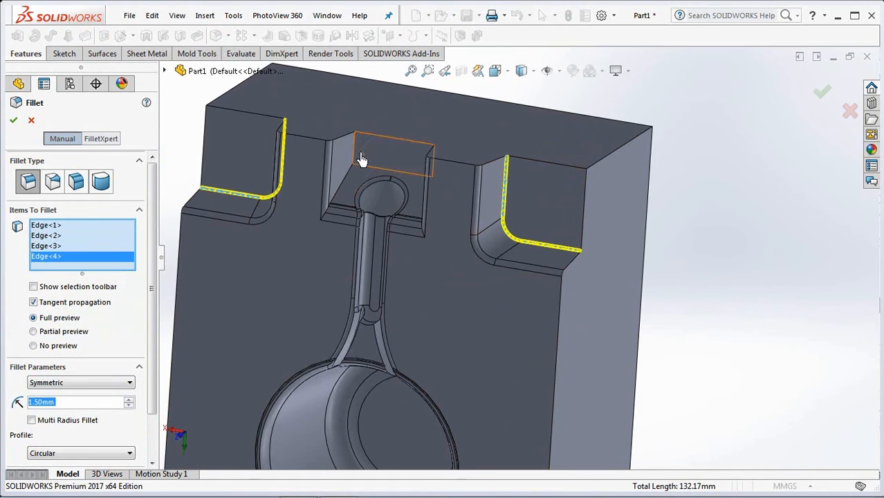
# Add the handle pocket's inner edges to the 1.5 mm fillet and apply it.
pyautogui.click(353, 147)
pyautogui.click(349, 182)
pyautogui.click(365, 172)
pyautogui.moveTo(366, 173); pyautogui.dragTo(432, 168, button='middle')
pyautogui.click(432, 168)
pyautogui.click(427, 193)
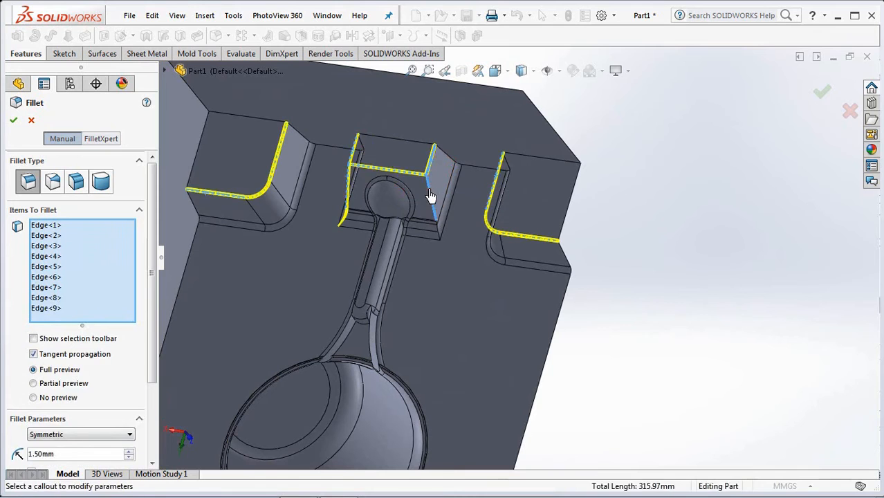
pyautogui.click(13, 121)
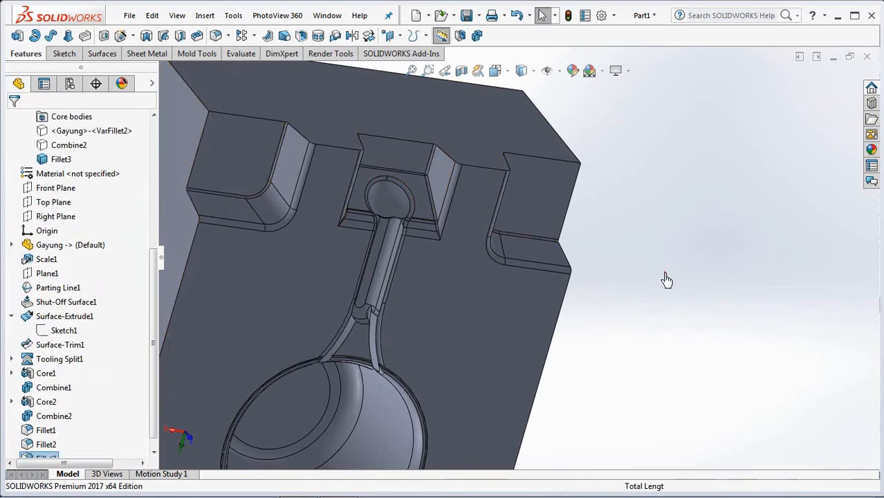
# Start a sketch on the flat back face of the lower mold half, viewed normal to the face.
pyautogui.scroll(5, 655, 280)
pyautogui.moveTo(661, 292); pyautogui.dragTo(470, 345, button='middle')
pyautogui.click(497, 256)
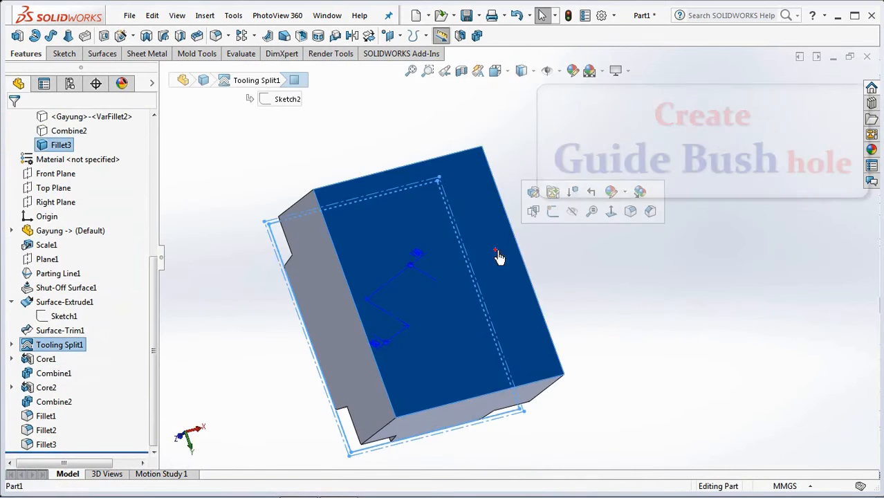
pyautogui.click(606, 216)
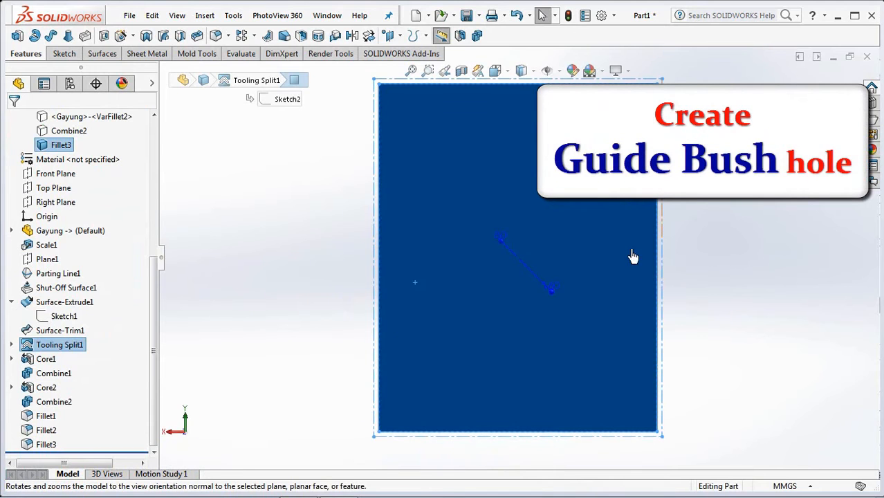
pyautogui.click(64, 54)
pyautogui.click(18, 36)
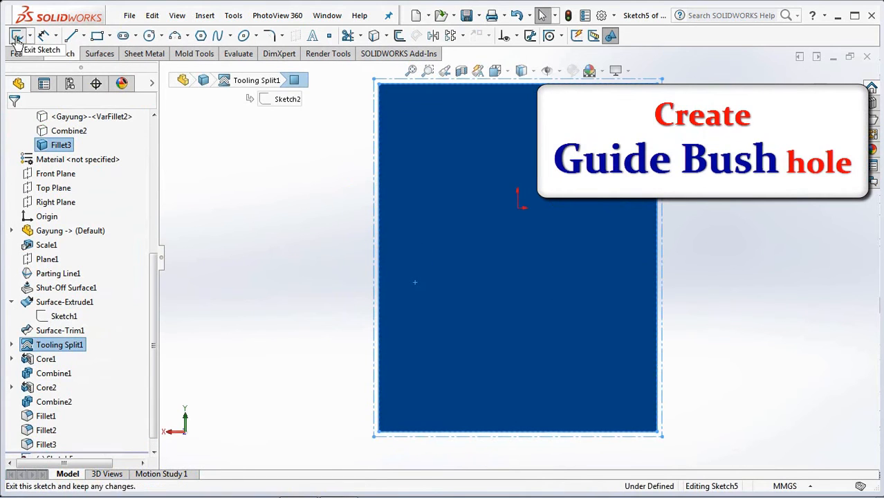
# Offset the face outline 25 mm inward as construction geometry and exit the sketch.
pyautogui.click(399, 36)
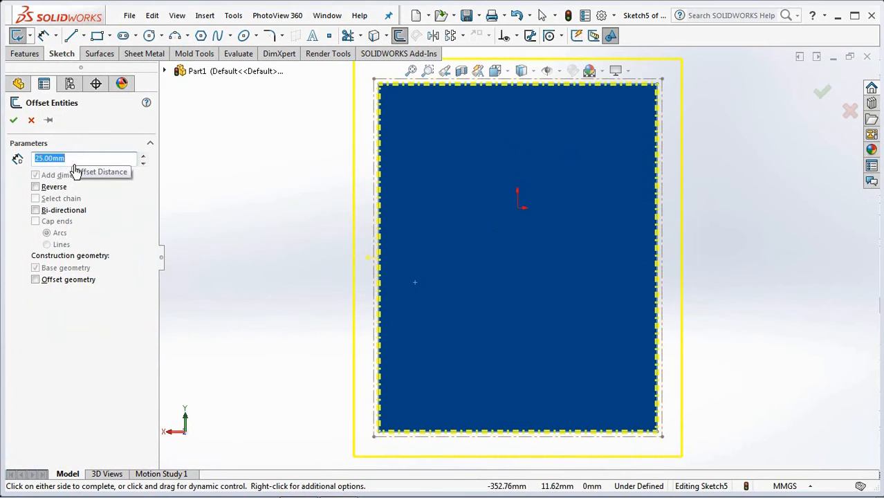
pyautogui.click(36, 187)
pyautogui.click(35, 280)
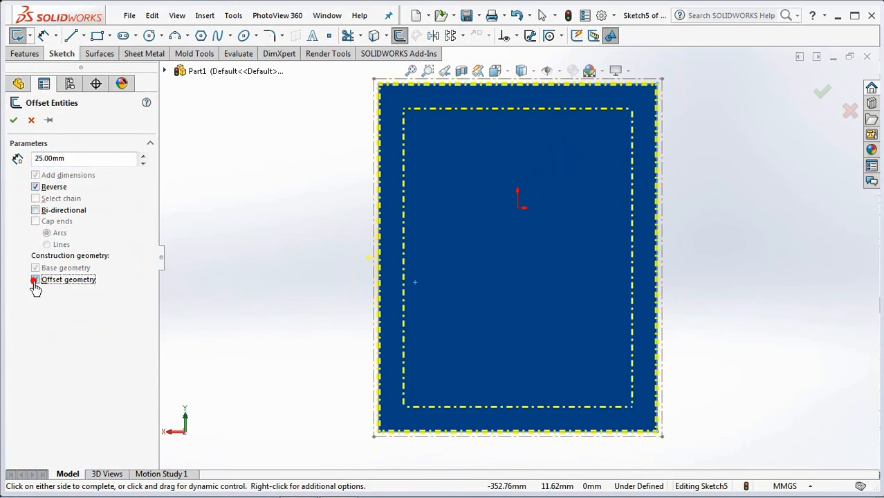
pyautogui.click(13, 120)
pyautogui.moveTo(627, 236); pyautogui.dragTo(735, 237, button='middle')
pyautogui.click(820, 97)
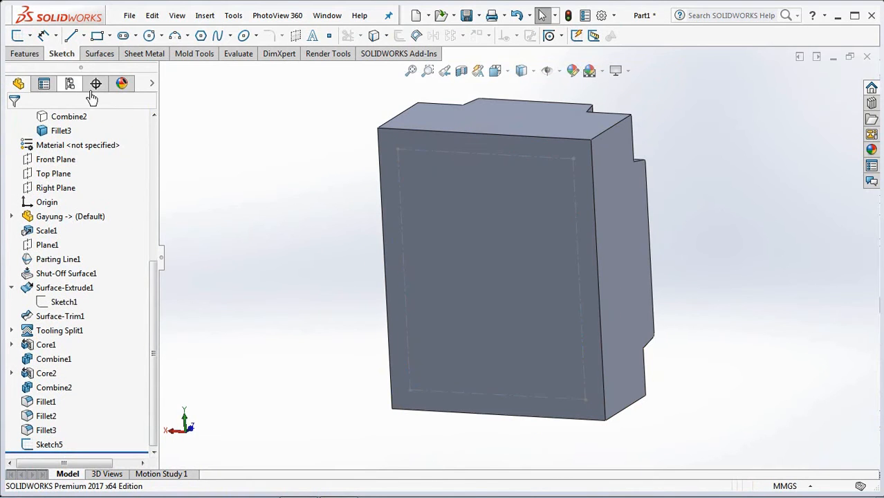
# Specify a legacy C-Bored Drilled hole, 30 mm diameter, 36 mm counterbore diameter, 8.2 mm counterbore depth, Through All, and proceed to its placement.
pyautogui.click(25, 54)
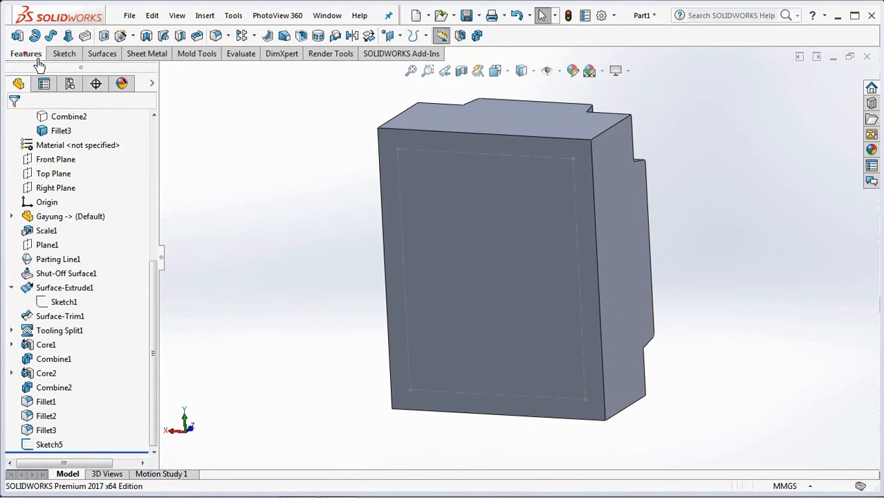
pyautogui.click(120, 37)
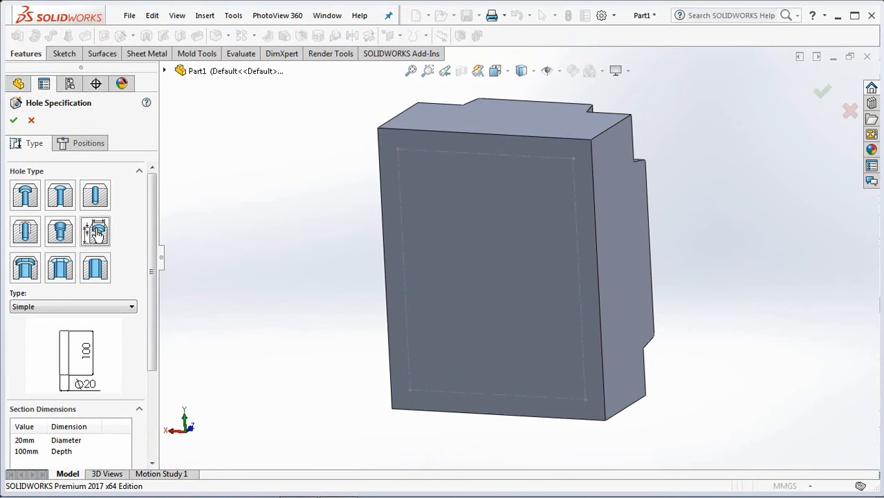
pyautogui.click(76, 308)
pyautogui.click(72, 316)
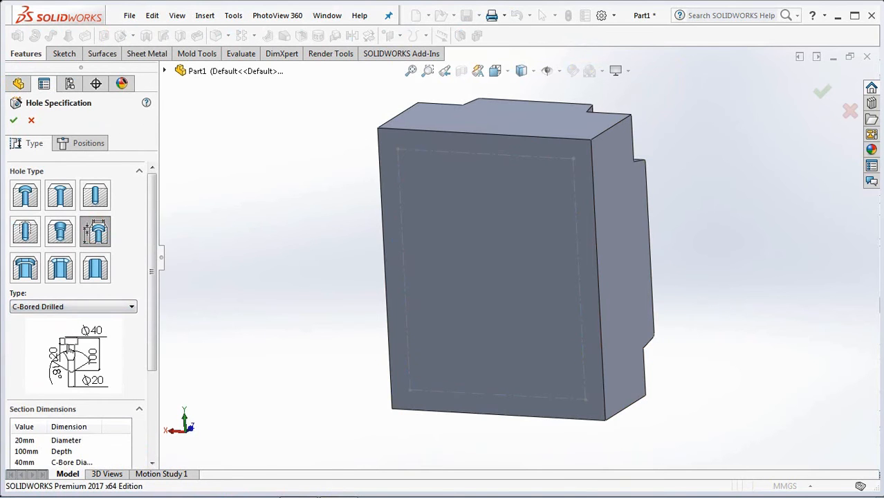
pyautogui.moveTo(155, 352); pyautogui.dragTo(156, 400)
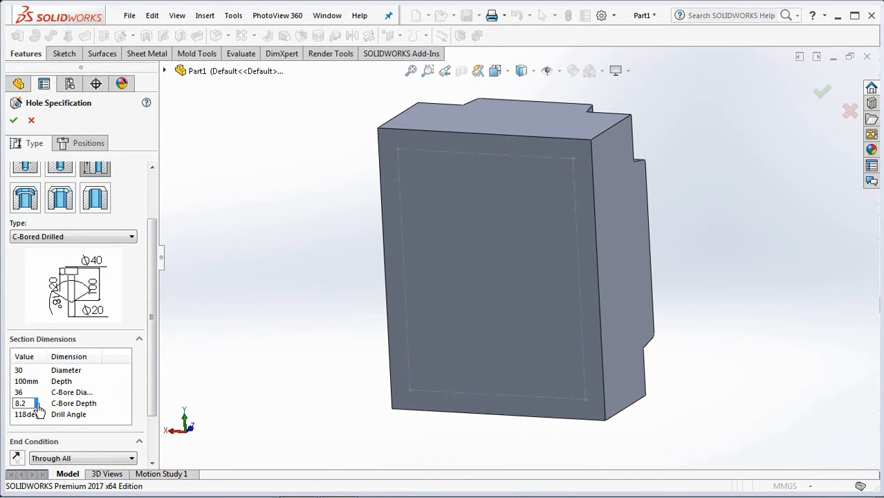
pyautogui.click(80, 148)
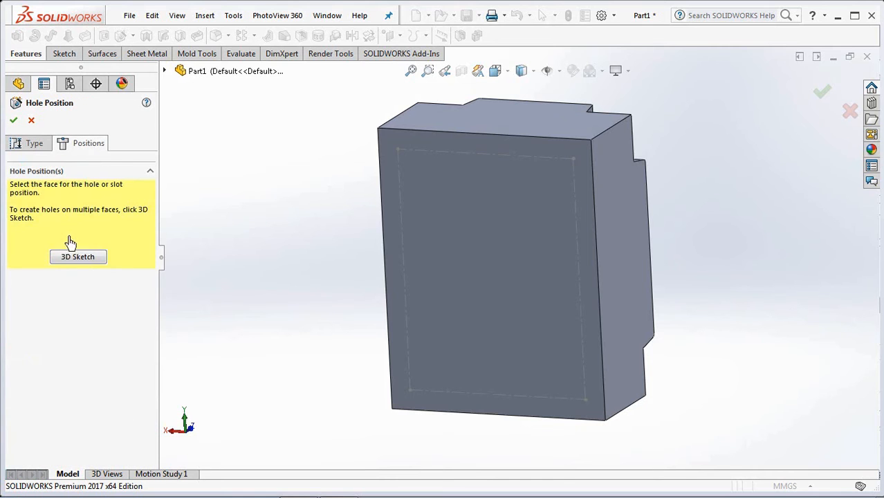
# Place the counterbored holes with a 3D sketch at the four corners of the construction rectangle and create them.
pyautogui.click(79, 264)
pyautogui.click(398, 149)
pyautogui.click(572, 159)
pyautogui.click(585, 399)
pyautogui.click(410, 393)
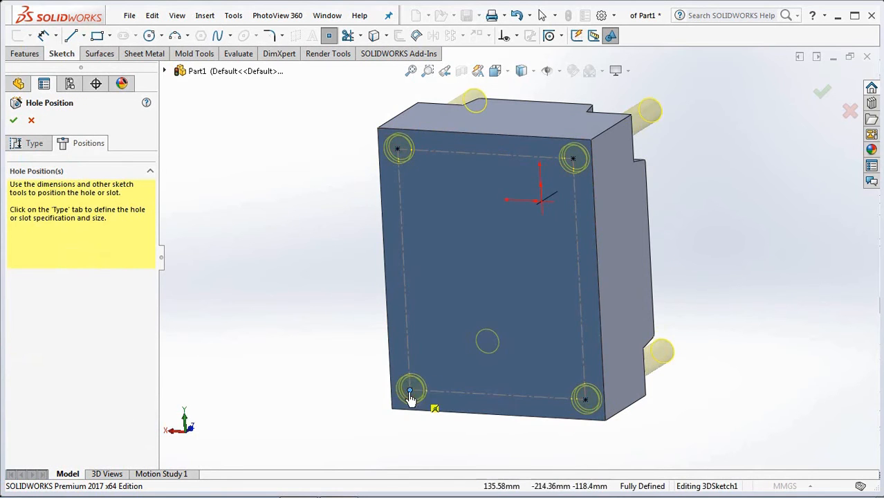
pyautogui.click(820, 92)
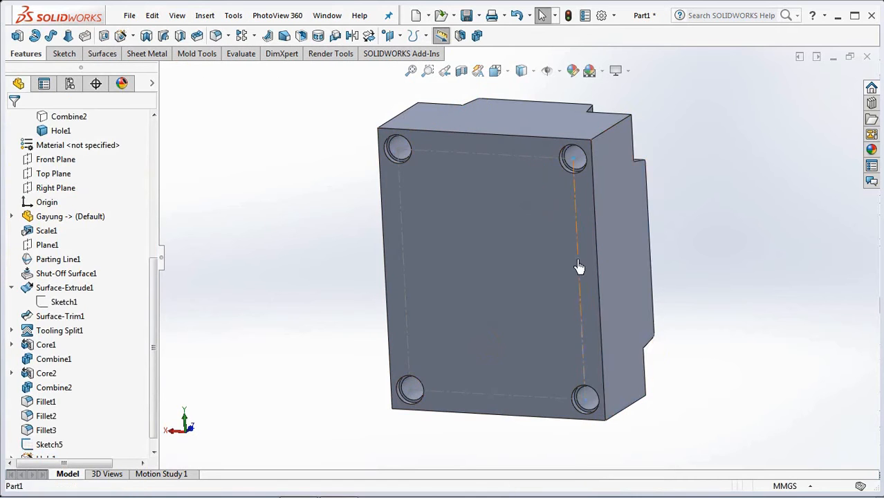
# Hide the drilled mold half Hole1 and show the Combine2 solid body with the protruding scoop core.
pyautogui.moveTo(742, 247); pyautogui.dragTo(435, 338, button='middle')
pyautogui.moveTo(146, 339); pyautogui.dragTo(158, 227)
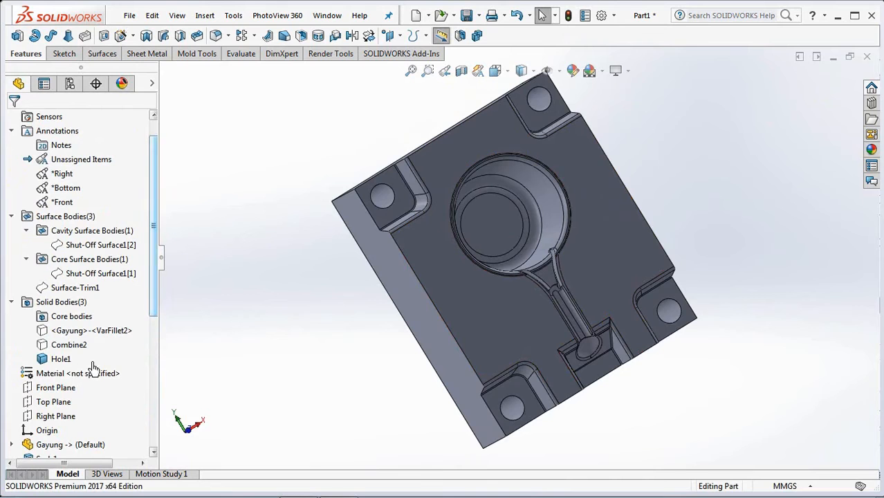
pyautogui.click(55, 359)
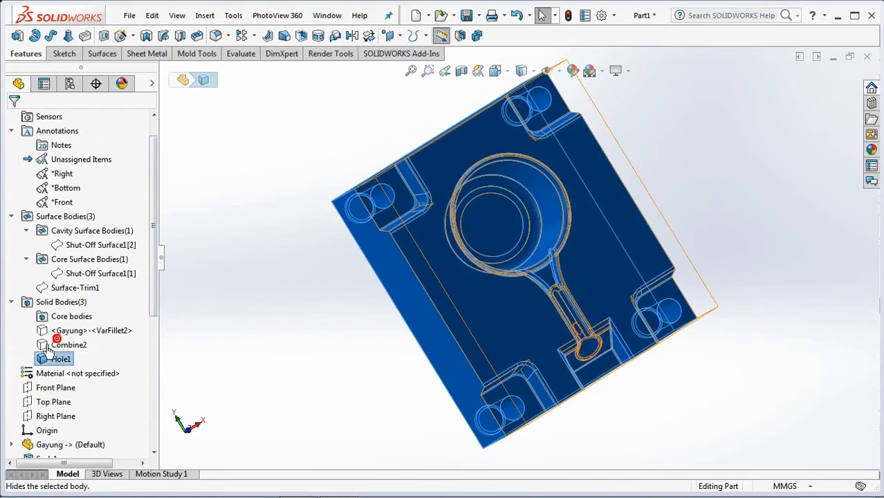
pyautogui.click(61, 338)
pyautogui.click(69, 344)
pyautogui.click(61, 330)
pyautogui.click(309, 339)
pyautogui.moveTo(309, 340); pyautogui.dragTo(498, 195, button='middle')
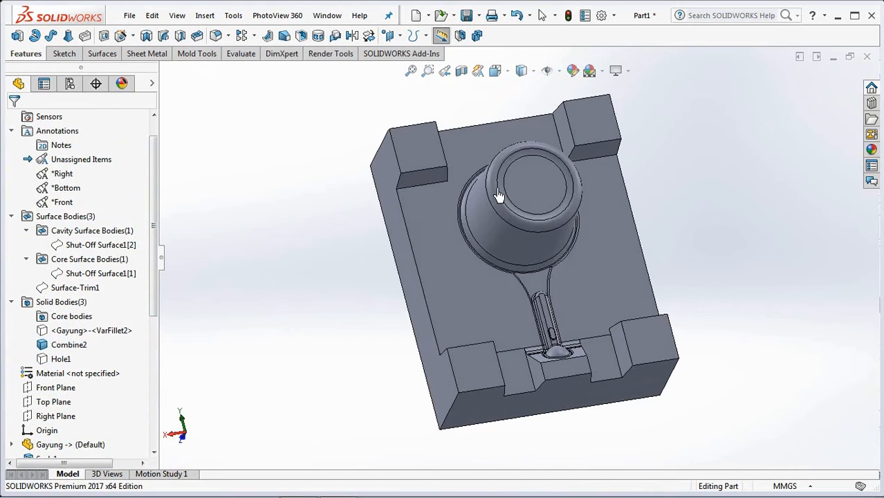
# Delete and patch the two flat faces between the handle block and its neighbouring corner blocks.
pyautogui.click(102, 53)
pyautogui.click(232, 36)
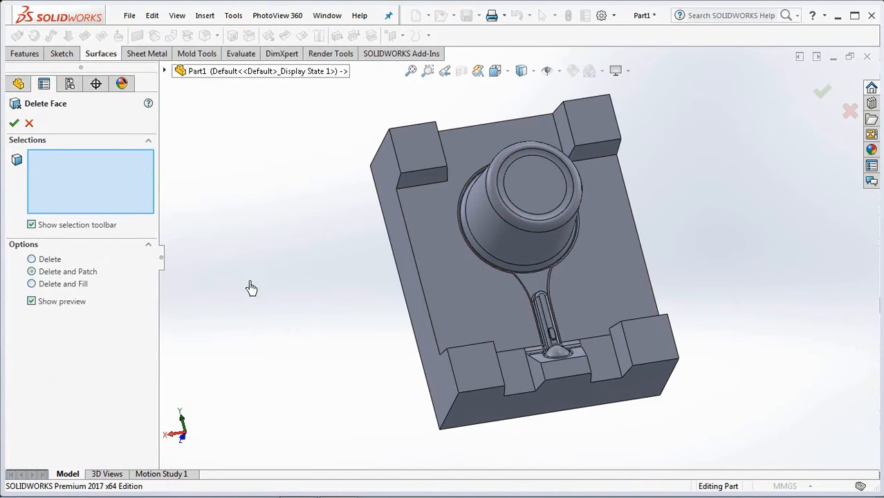
pyautogui.moveTo(221, 338); pyautogui.dragTo(274, 412, button='middle')
pyautogui.click(523, 383)
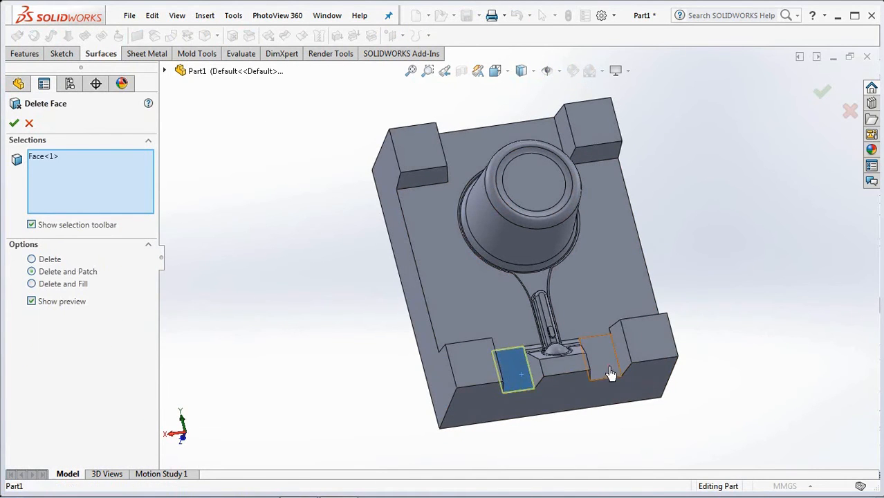
pyautogui.click(597, 363)
pyautogui.scroll(-5, 611, 371)
pyautogui.click(821, 94)
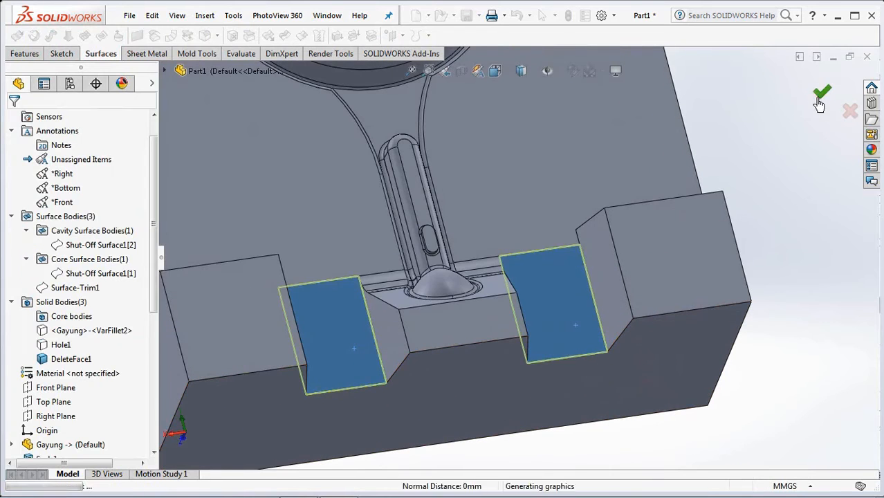
# Fillet the inner vertical corner edges of the four corner blocks with a 15 mm radius.
pyautogui.scroll(3, 811, 144)
pyautogui.moveTo(708, 264); pyautogui.dragTo(755, 242, button='middle')
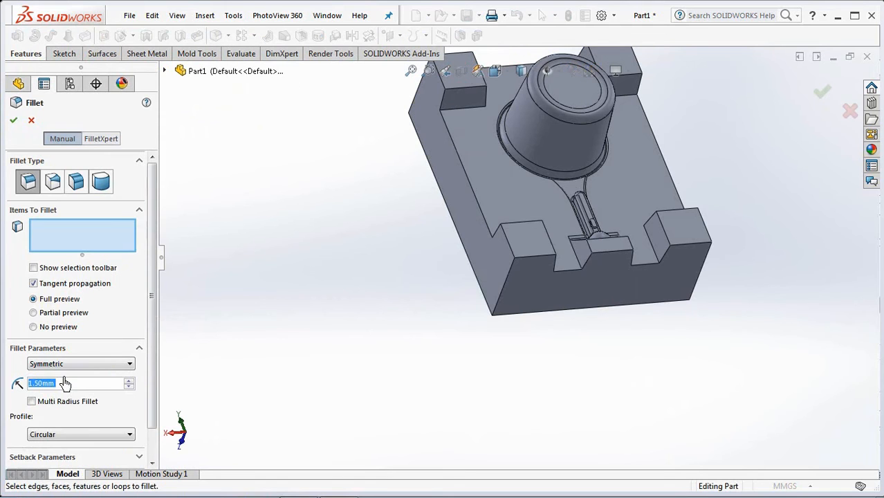
pyautogui.write('15')
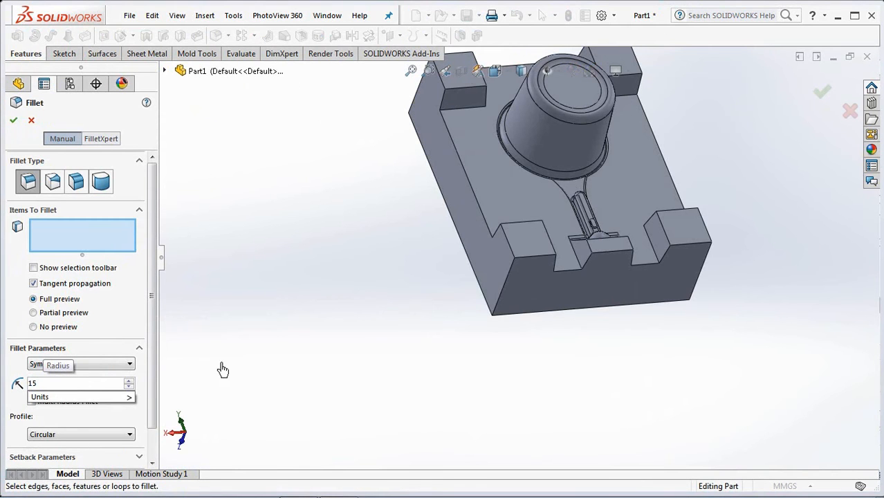
pyautogui.moveTo(586, 380); pyautogui.dragTo(300, 268, button='middle')
pyautogui.click(507, 241)
pyautogui.click(688, 178)
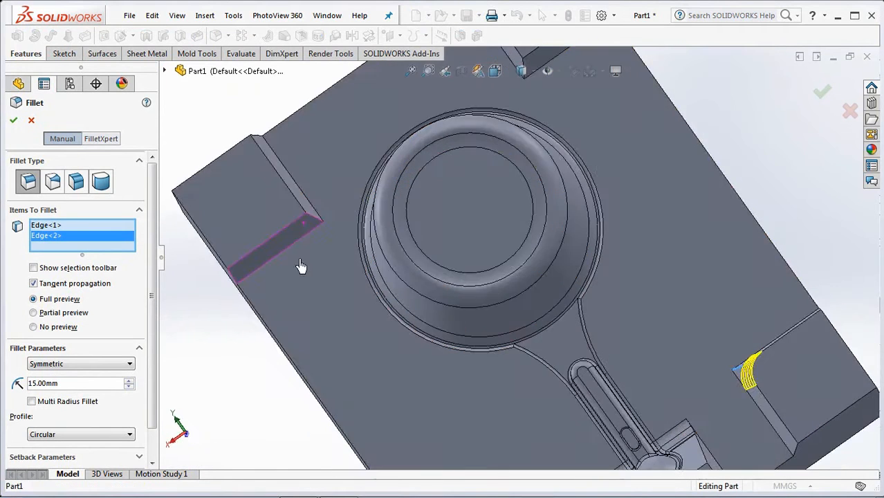
pyautogui.click(313, 223)
pyautogui.scroll(3, 540, 122)
pyautogui.moveTo(540, 122)
pyautogui.mouseDown(button='middle')
pyautogui.moveTo(558, 130)
pyautogui.moveTo(556, 120)
pyautogui.mouseUp(button='middle')
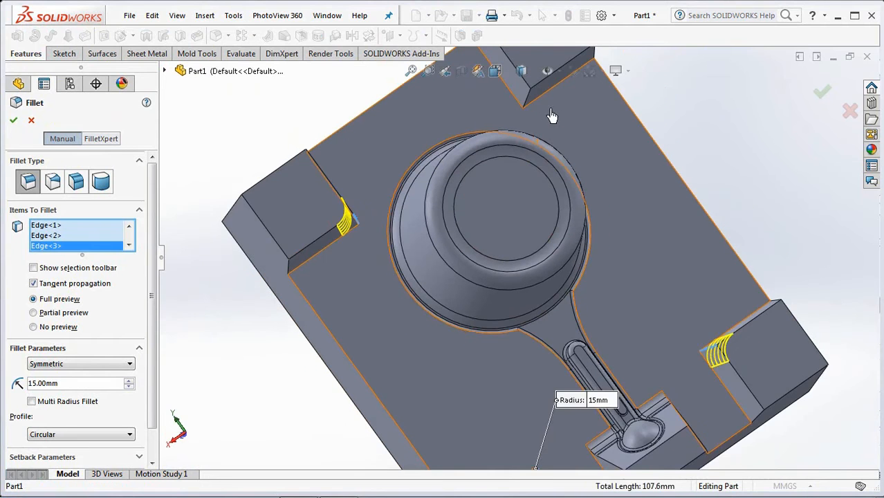
pyautogui.scroll(-3, 522, 111)
pyautogui.click(522, 109)
pyautogui.click(13, 122)
# Set up a 4 mm fillet on the inner top edges of the four corner blocks.
pyautogui.click(215, 36)
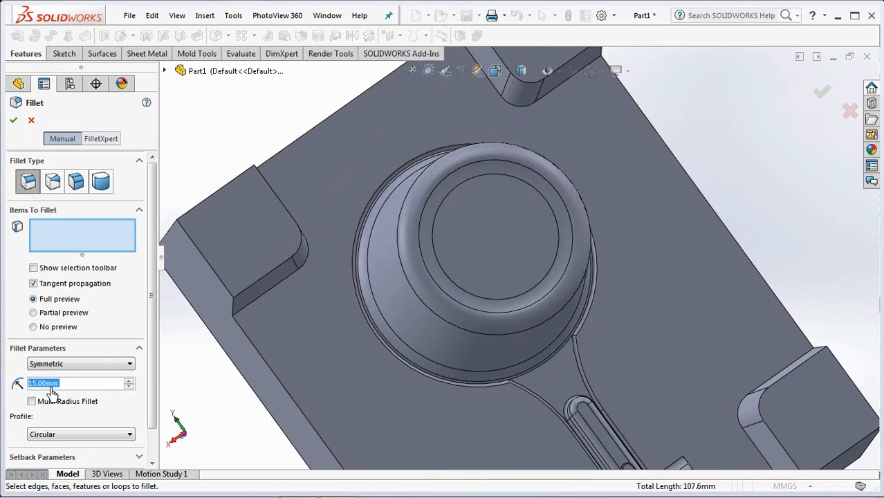
pyautogui.write('4')
pyautogui.click(90, 247)
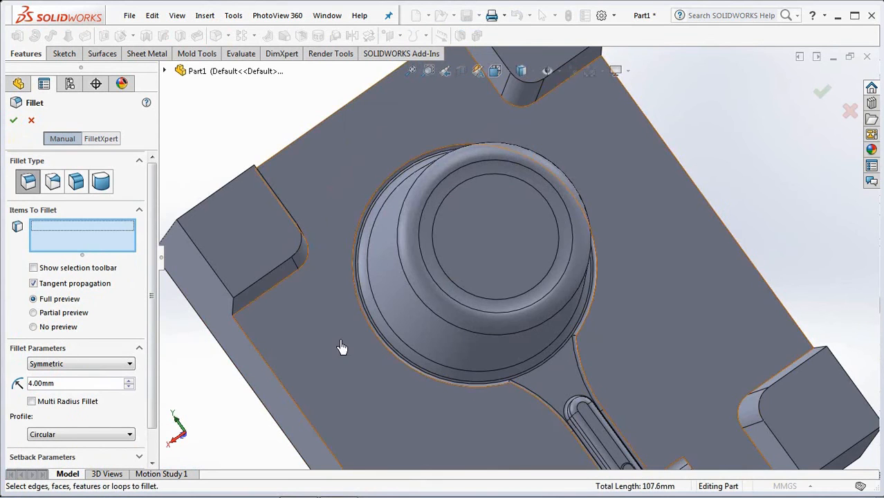
pyautogui.scroll(2, 342, 346)
pyautogui.click(338, 281)
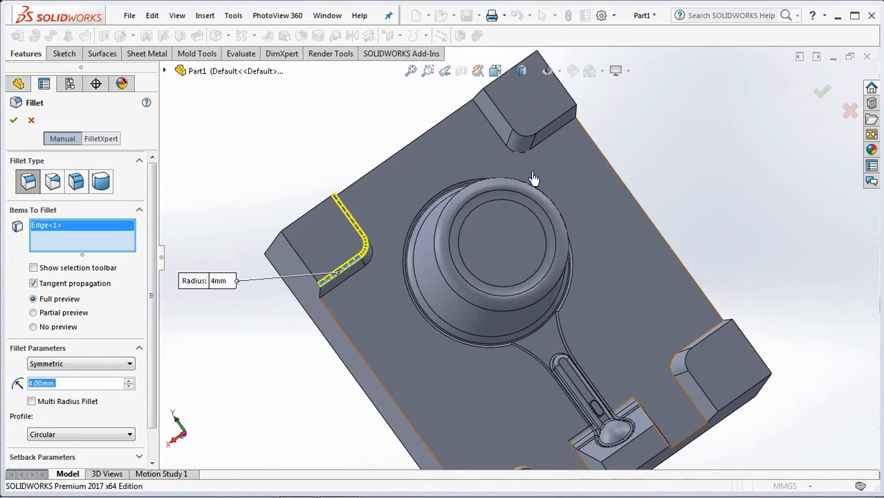
pyautogui.click(553, 133)
pyautogui.click(710, 348)
pyautogui.scroll(2, 707, 343)
pyautogui.scroll(-5, 553, 408)
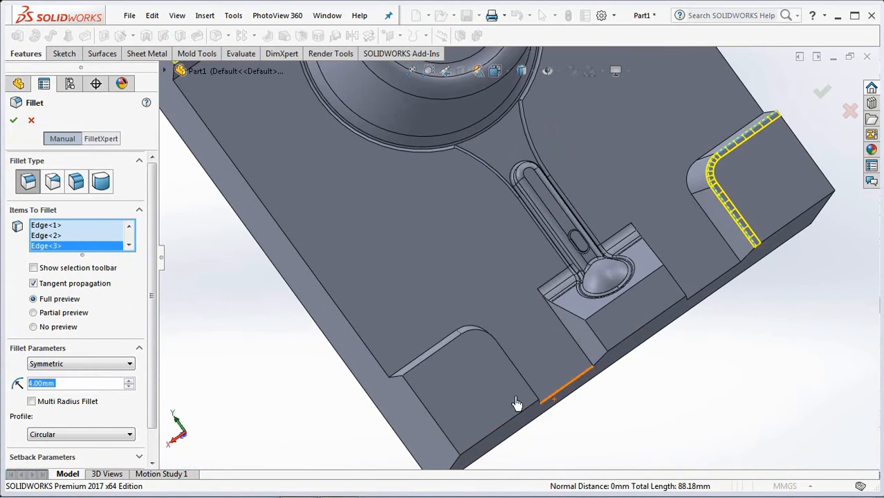
pyautogui.click(431, 362)
pyautogui.scroll(-2, 575, 360)
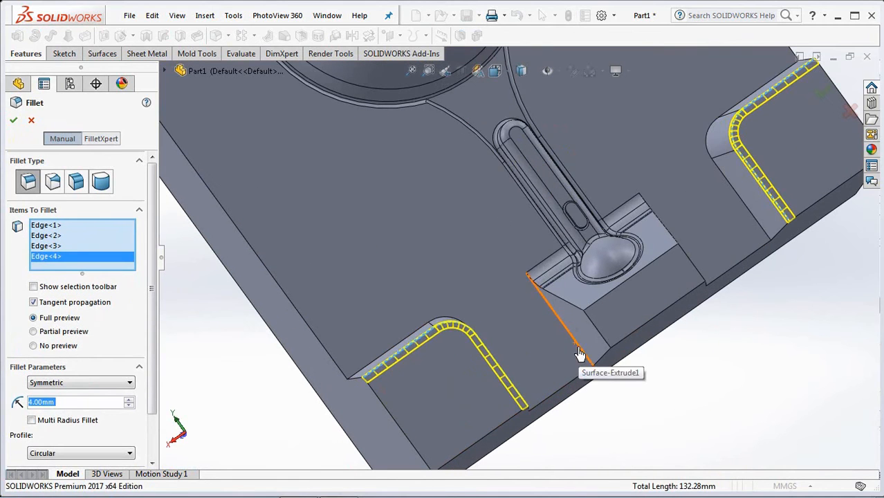
# Add the handle block's outer corner and top edges to the 4 mm fillet and apply it.
pyautogui.click(597, 326)
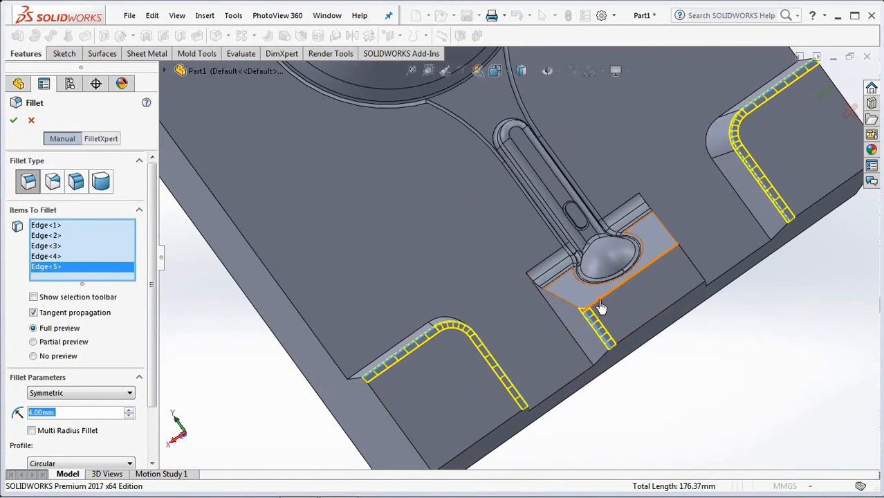
pyautogui.click(601, 306)
pyautogui.click(693, 275)
pyautogui.moveTo(683, 326); pyautogui.dragTo(671, 238, button='middle')
pyautogui.click(567, 297)
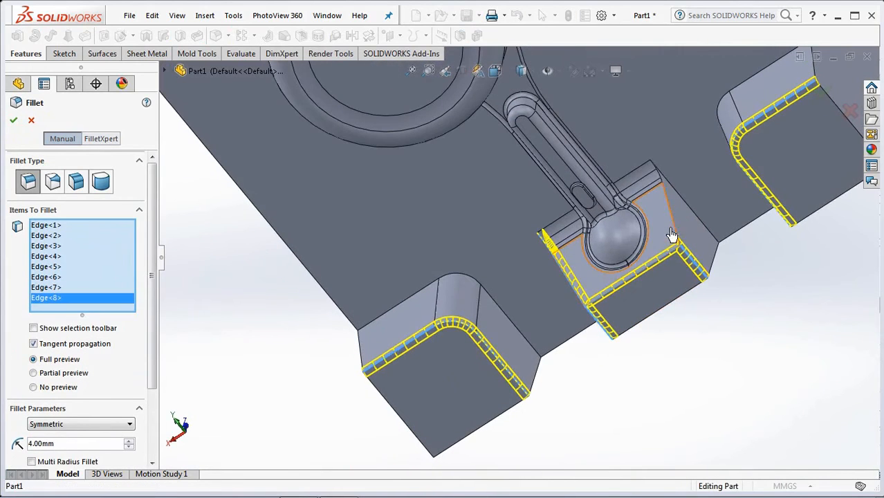
pyautogui.click(675, 235)
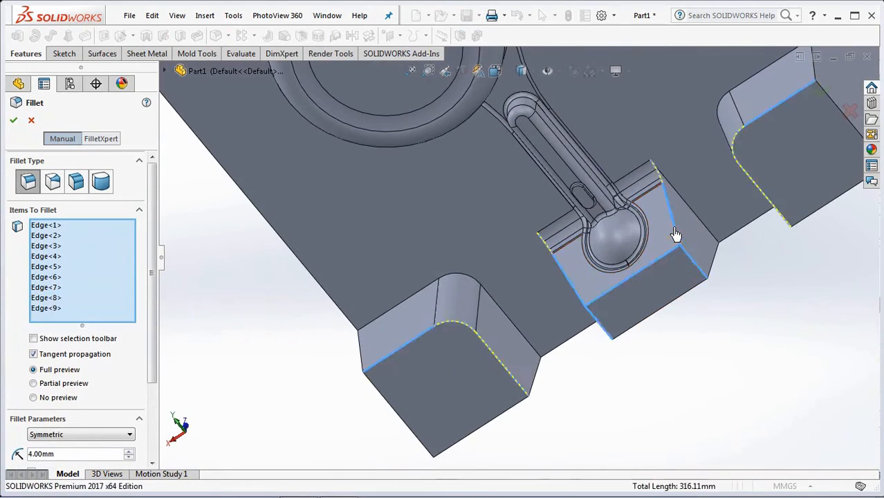
pyautogui.click(14, 120)
# Set up a 1.5 mm fillet on the base edges of the handle block and the two corner blocks beside it.
pyautogui.click(215, 34)
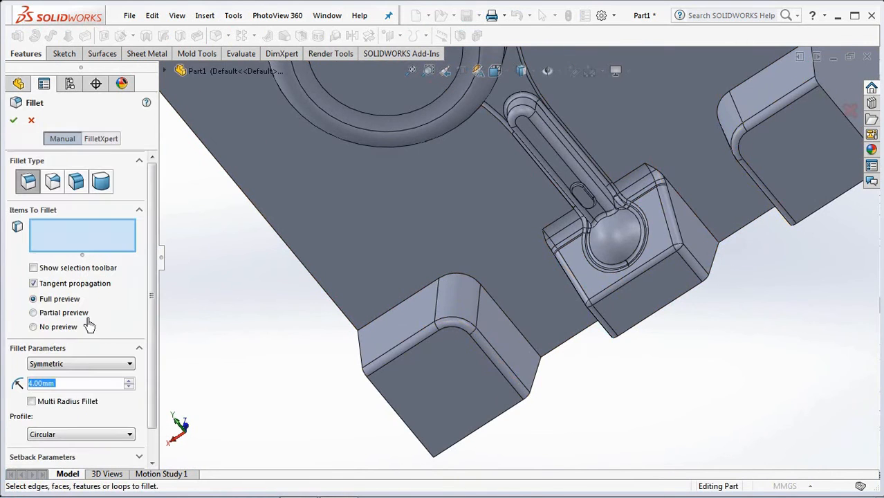
pyautogui.write('1.5')
pyautogui.press('Return')
pyautogui.click(391, 317)
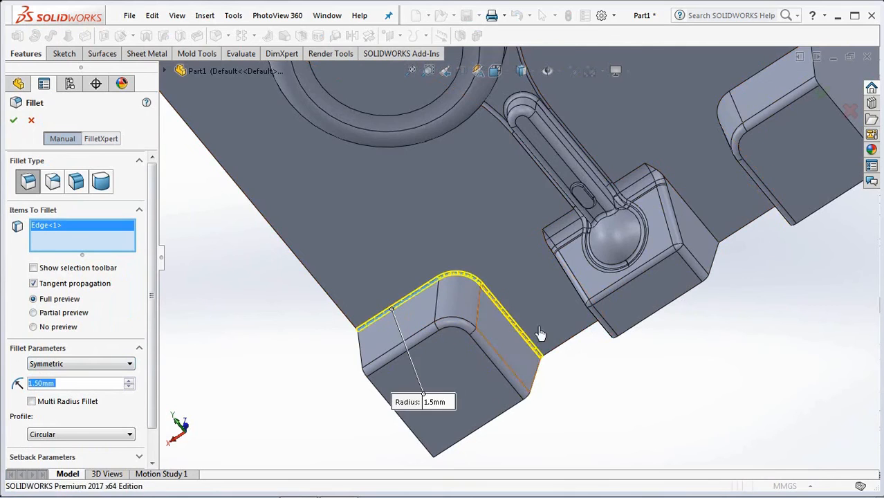
pyautogui.moveTo(391, 316); pyautogui.dragTo(601, 277, button='middle')
pyautogui.click(599, 308)
pyautogui.moveTo(599, 308); pyautogui.dragTo(778, 231, button='middle')
pyautogui.click(789, 219)
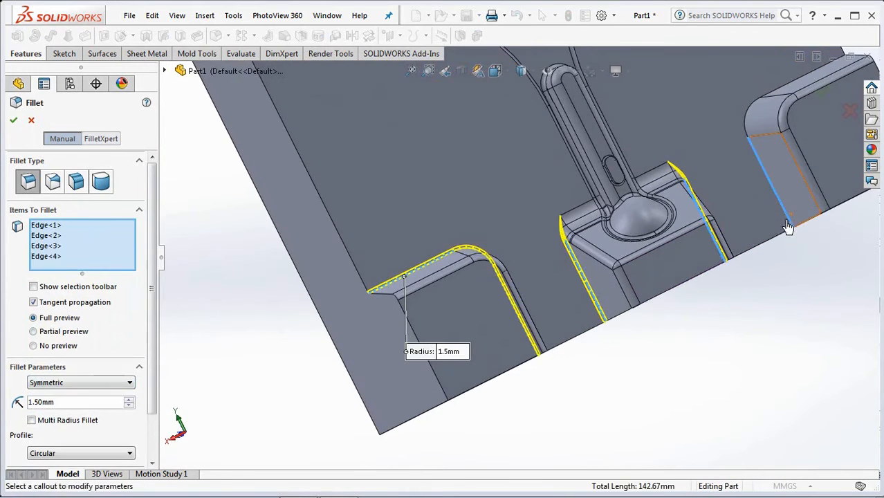
# Add the base edges of the other two corner blocks to the 1.5 mm fillet and apply it.
pyautogui.scroll(7, 782, 239)
pyautogui.scroll(-5, 466, 193)
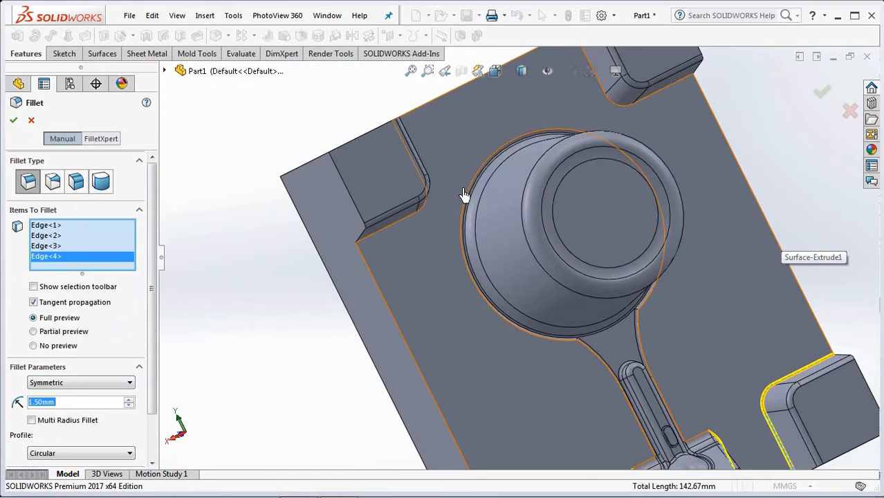
pyautogui.click(375, 236)
pyautogui.click(680, 96)
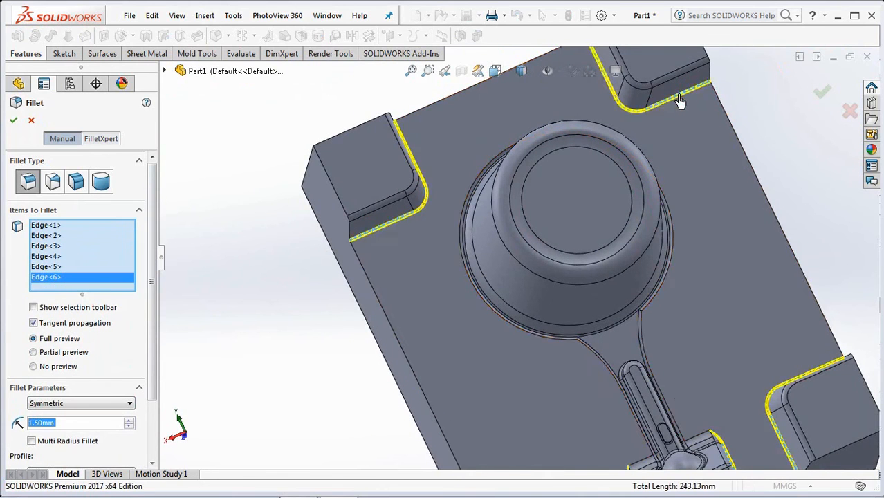
pyautogui.scroll(1, 679, 99)
pyautogui.click(12, 121)
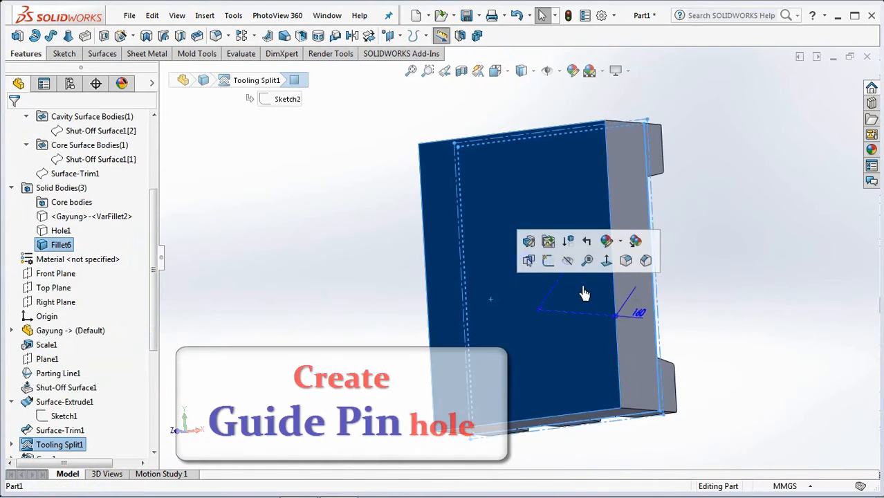
# Start a sketch on the flat back face of the core mold half, viewed normal to the face.
pyautogui.click(606, 260)
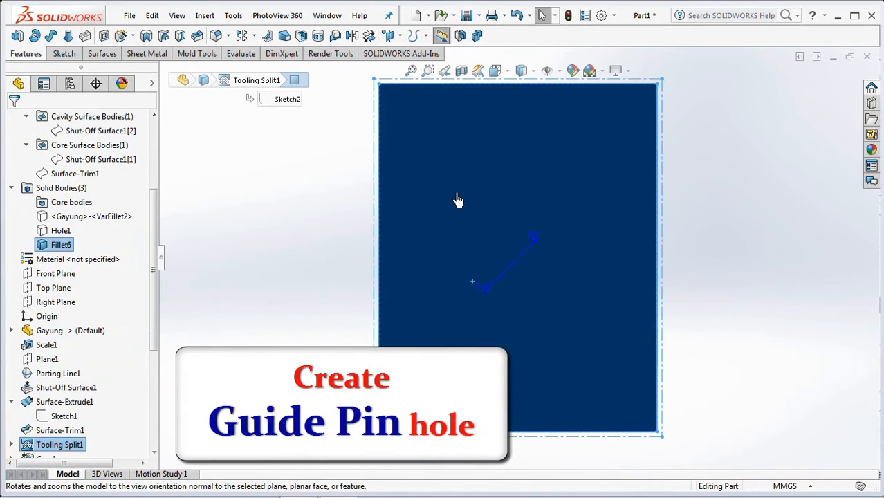
pyautogui.click(54, 55)
pyautogui.click(17, 35)
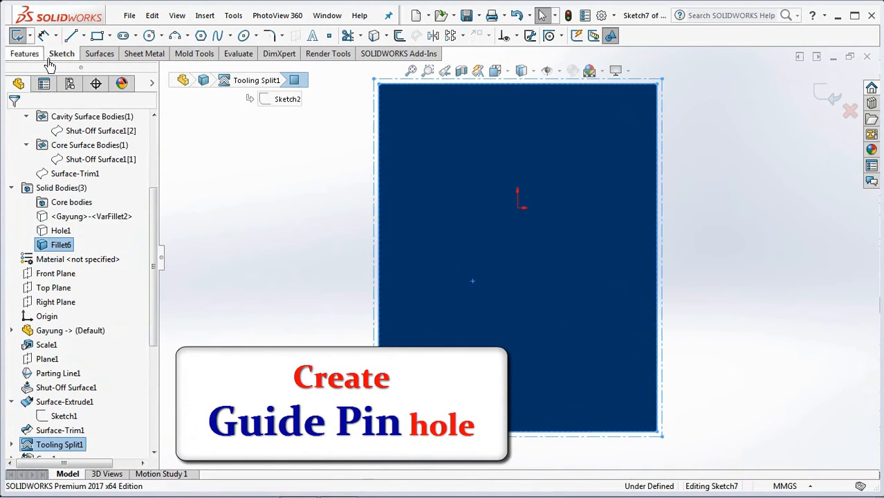
# Offset the back face outline 25 mm inward as construction geometry and exit the sketch.
pyautogui.click(400, 36)
pyautogui.click(35, 186)
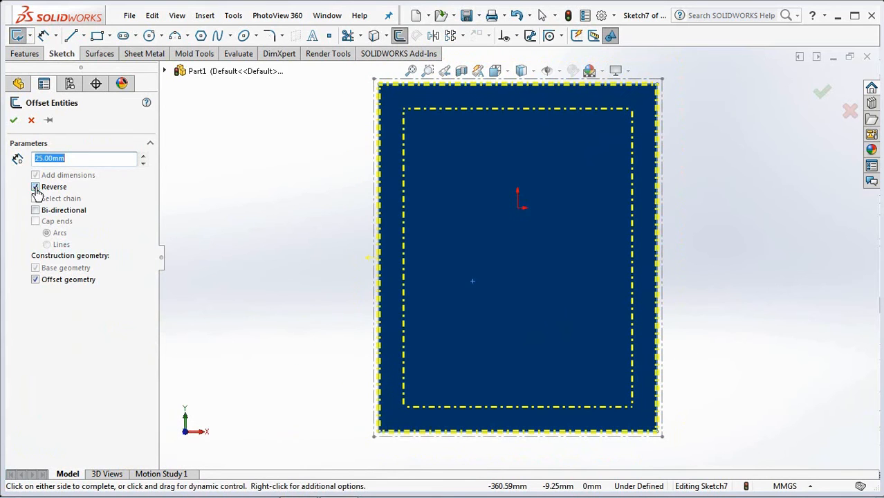
pyautogui.click(13, 120)
pyautogui.moveTo(238, 246); pyautogui.dragTo(270, 287, button='middle')
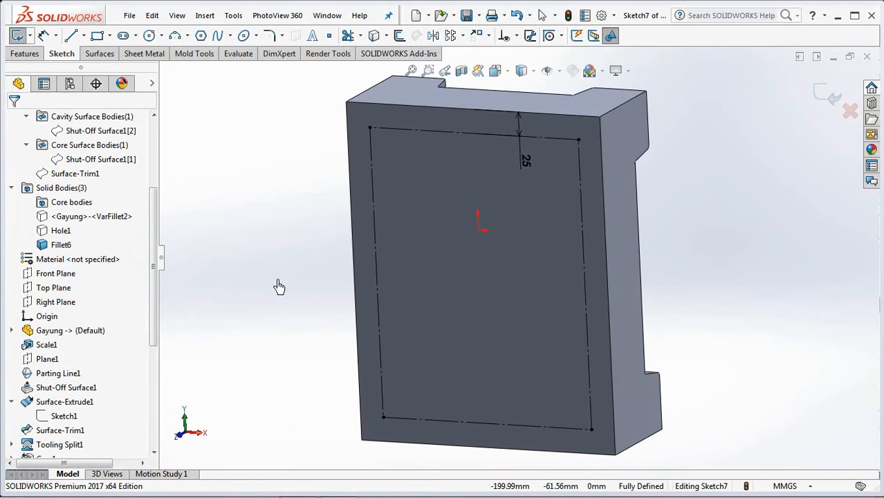
pyautogui.click(830, 102)
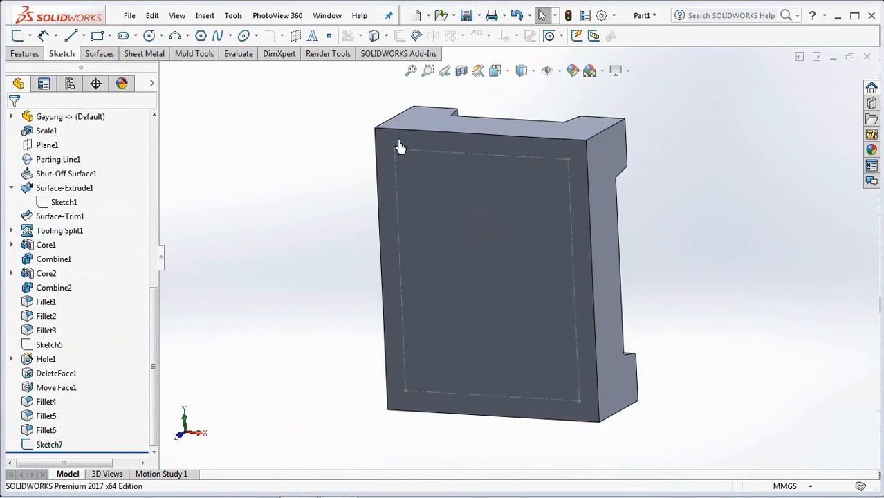
# Specify a legacy C-Bored Drilled hole with 20 mm diameter, 26 mm counterbore diameter and Through All, and proceed to its placement.
pyautogui.click(23, 55)
pyautogui.click(120, 37)
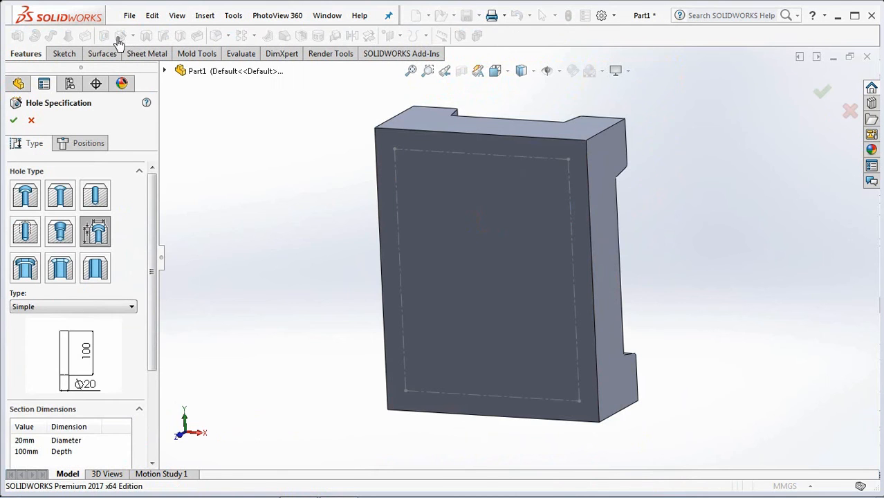
pyautogui.click(73, 306)
pyautogui.click(41, 322)
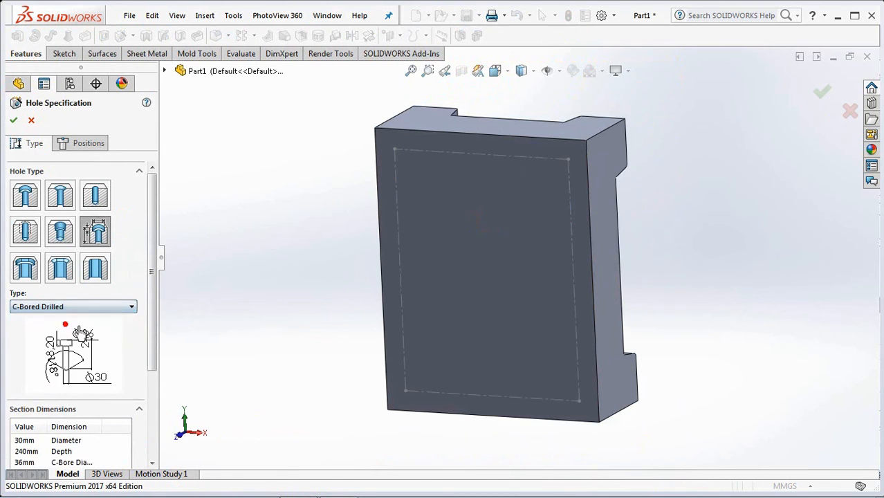
pyautogui.moveTo(154, 327); pyautogui.dragTo(153, 382)
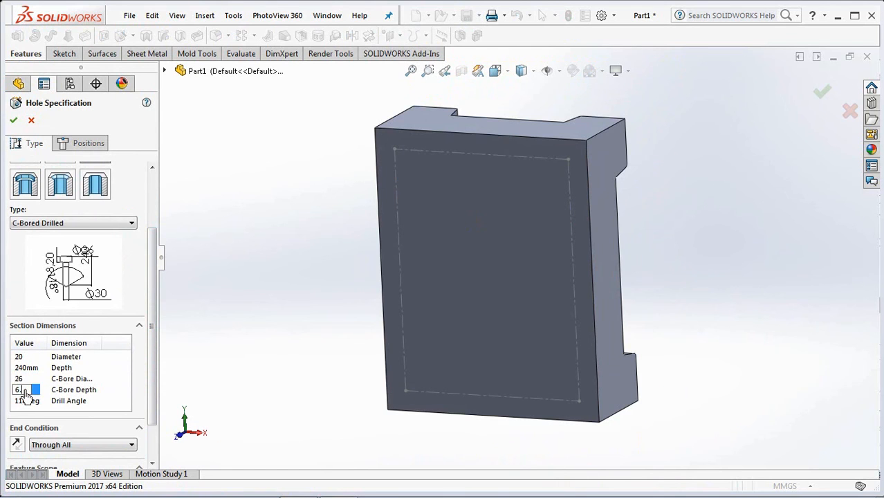
pyautogui.click(86, 149)
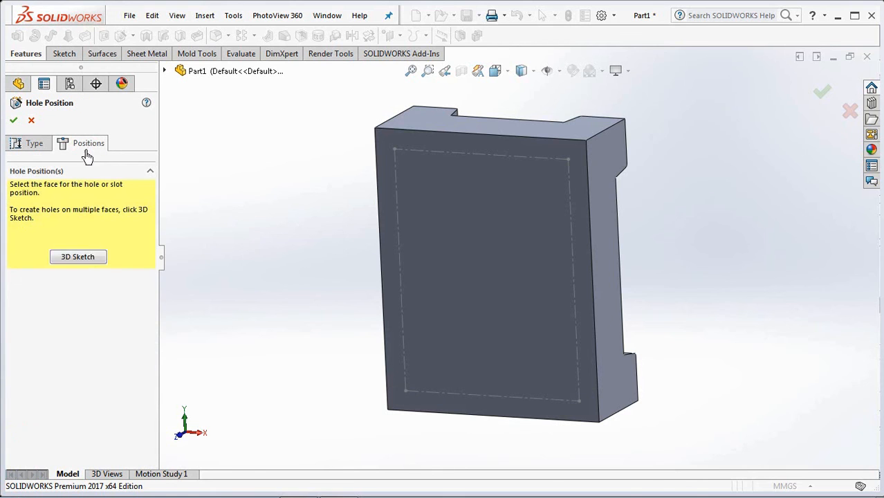
# Place the counterbored holes at the four corners of the construction rectangle on the core's back face, apply them, and hide the layout sketch.
pyautogui.click(394, 150)
pyautogui.click(569, 159)
pyautogui.click(578, 400)
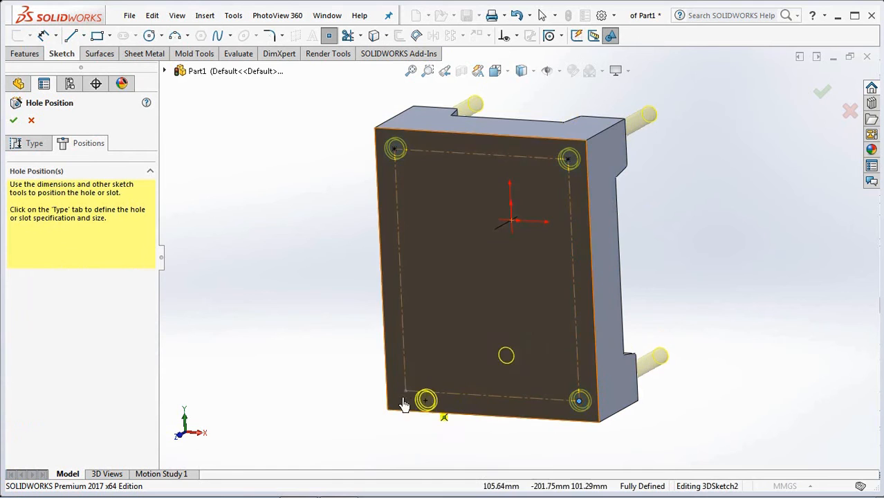
pyautogui.click(406, 392)
pyautogui.click(12, 121)
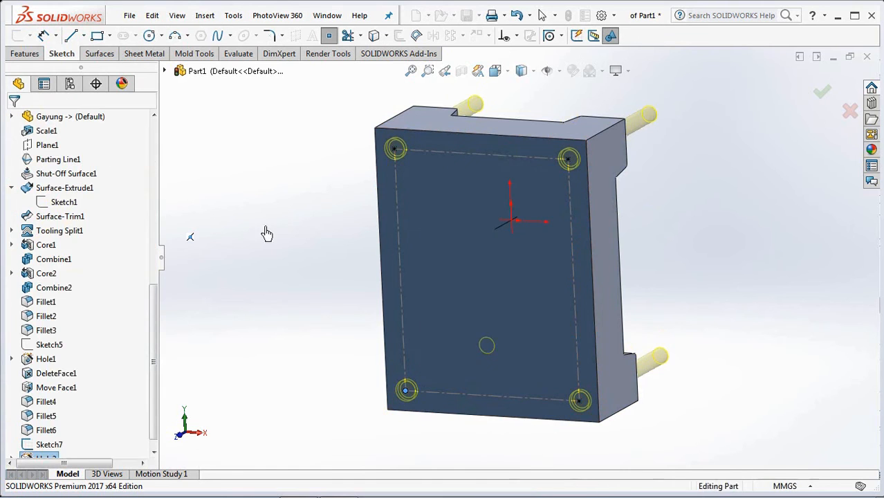
pyautogui.click(404, 291)
pyautogui.click(459, 253)
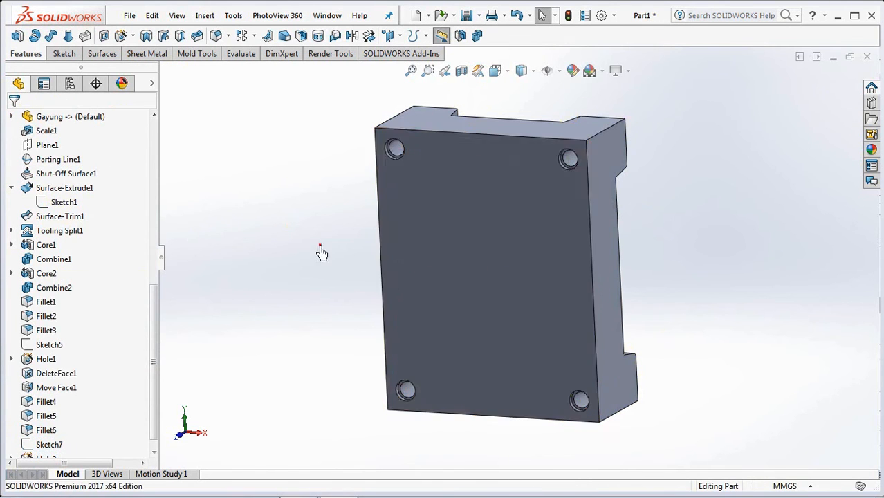
# Show the hidden cavity mold body and the Gayung scoop body so the complete mold is displayed.
pyautogui.scroll(3, 321, 248)
pyautogui.moveTo(430, 286)
pyautogui.mouseDown(button='middle')
pyautogui.moveTo(347, 390)
pyautogui.moveTo(352, 367)
pyautogui.mouseUp(button='middle')
pyautogui.scroll(-3, 352, 366)
pyautogui.scroll(-2, 783, 189)
pyautogui.moveTo(153, 362); pyautogui.dragTo(182, 185)
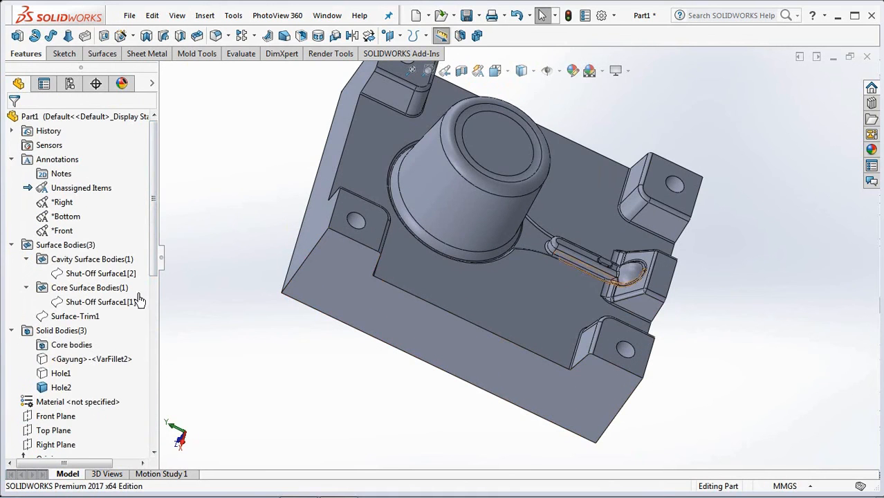
pyautogui.click(43, 375)
pyautogui.click(55, 353)
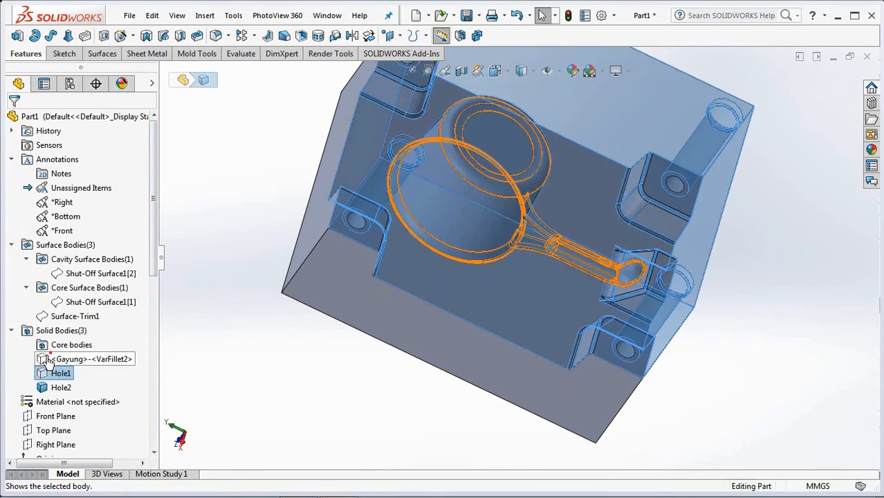
pyautogui.click(43, 361)
pyautogui.click(54, 343)
pyautogui.moveTo(278, 359); pyautogui.dragTo(362, 298, button='middle')
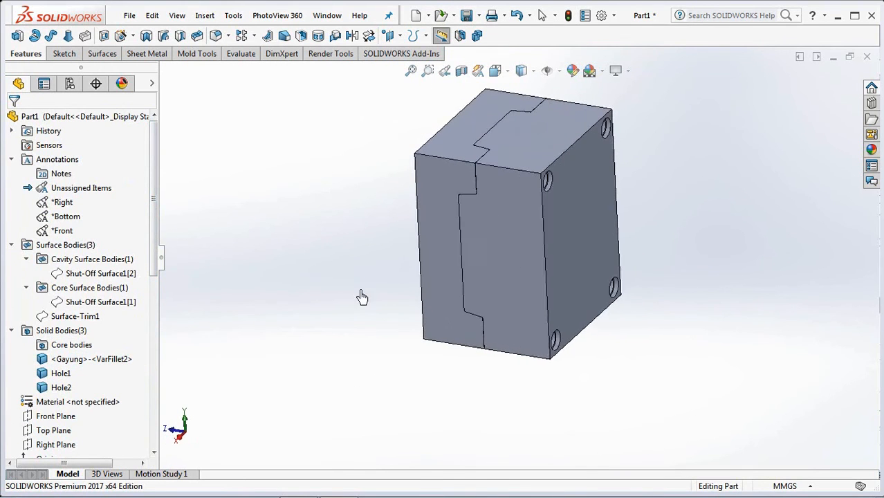
# Move the cavity mold body -300 mm along Z with Move/Copy Body to open the mold.
pyautogui.click(40, 373)
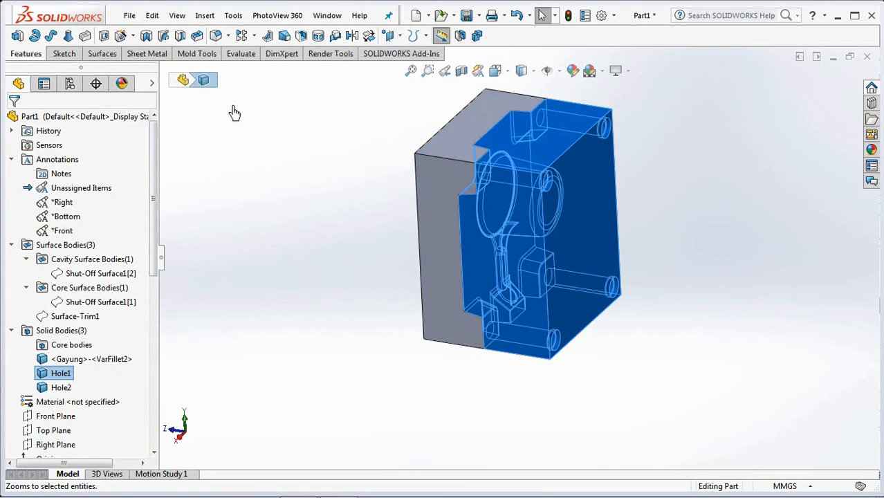
pyautogui.click(371, 39)
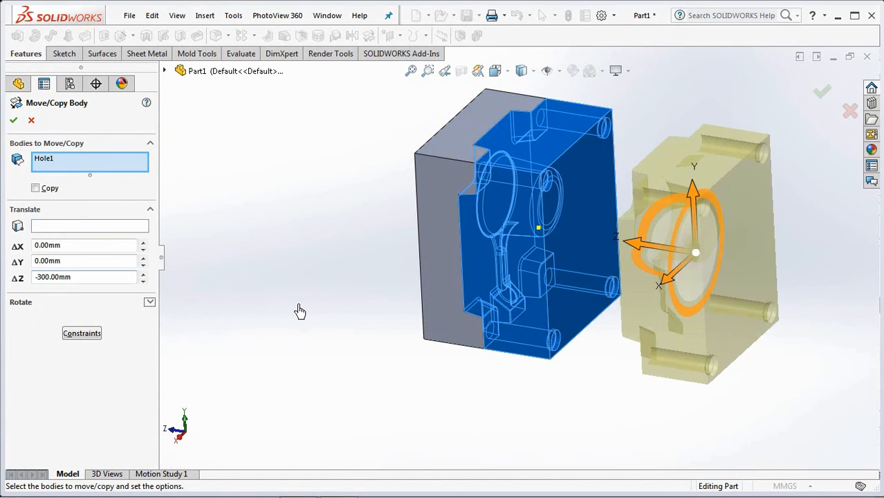
pyautogui.click(13, 120)
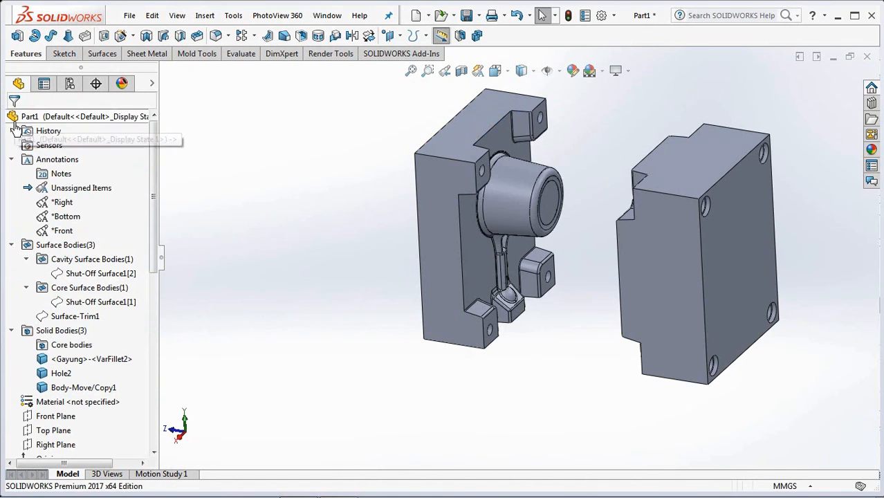
# Move the Gayung scoop body -150 mm along Z with Move/Copy Body, placing it between the two mold halves.
pyautogui.click(43, 361)
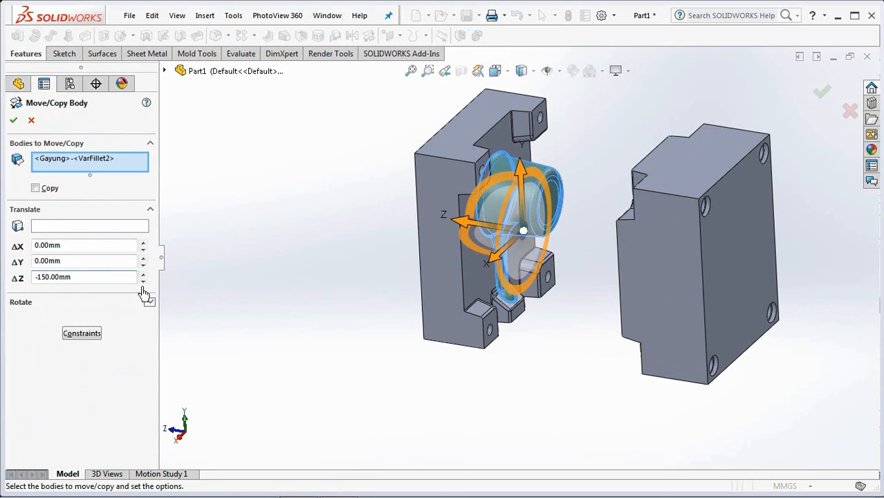
pyautogui.click(13, 121)
pyautogui.moveTo(571, 380); pyautogui.dragTo(623, 357, button='middle')
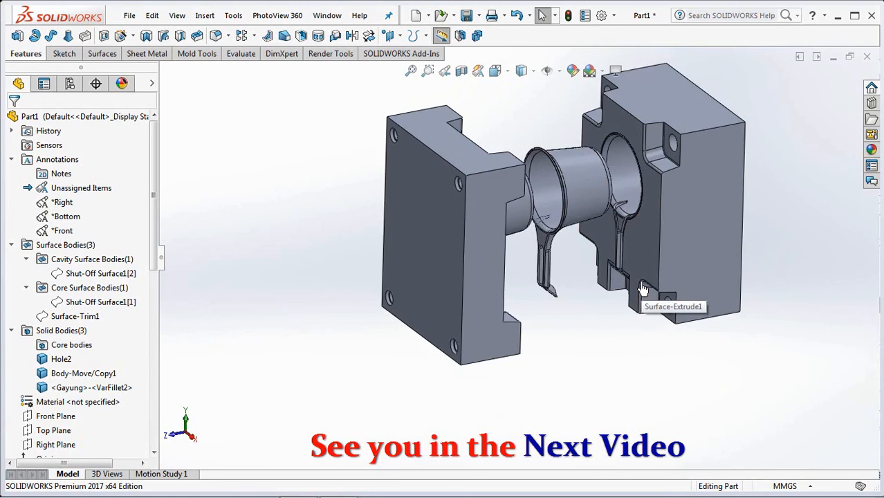